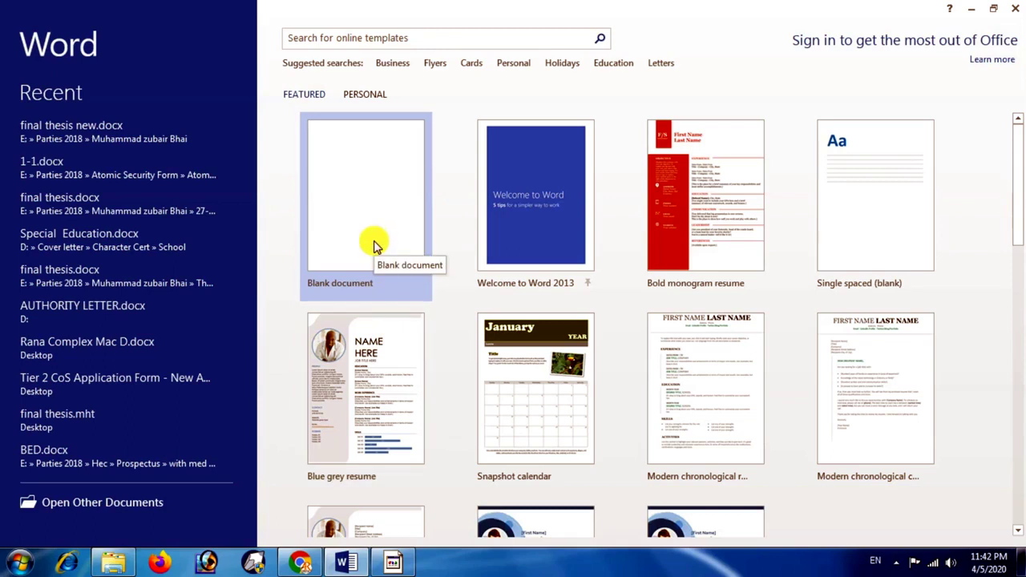
# Step: Create a blank document and list Pakistan, China, India, Iran and Afghanistan on separate unbulleted lines
pyautogui.click(374, 245)
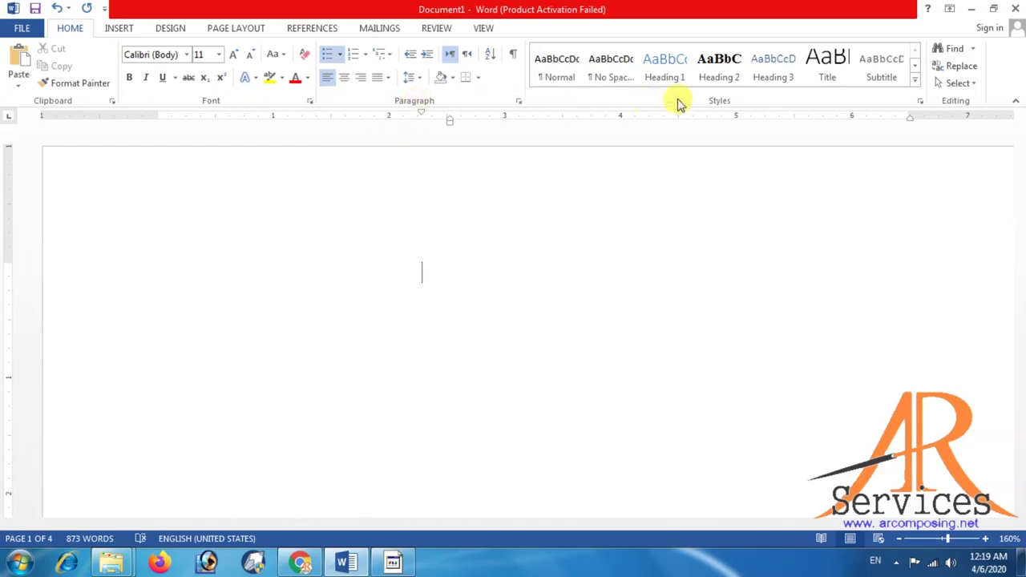
pyautogui.click(330, 56)
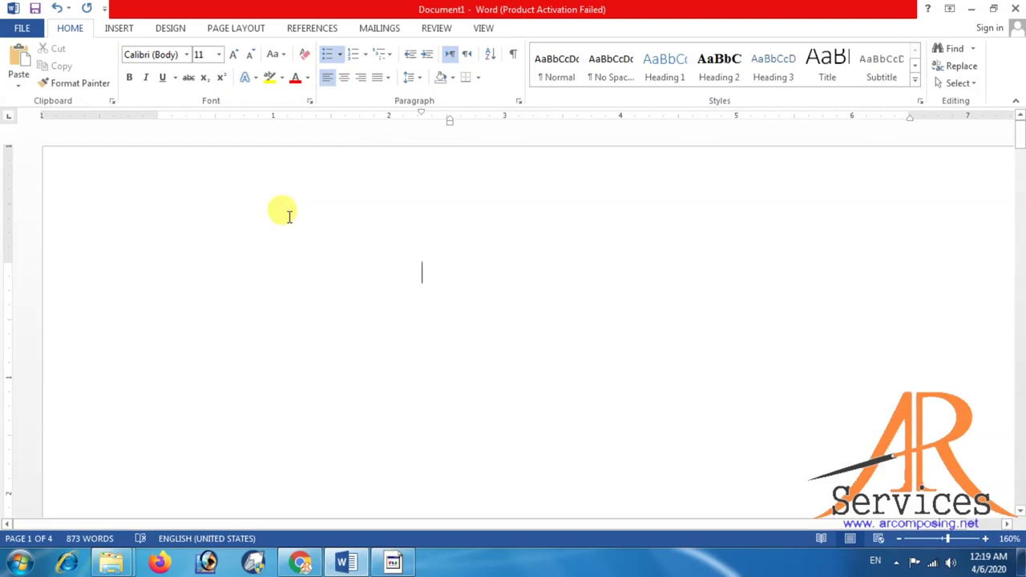
pyautogui.write('Pakistan China India Iran Afghanistan')
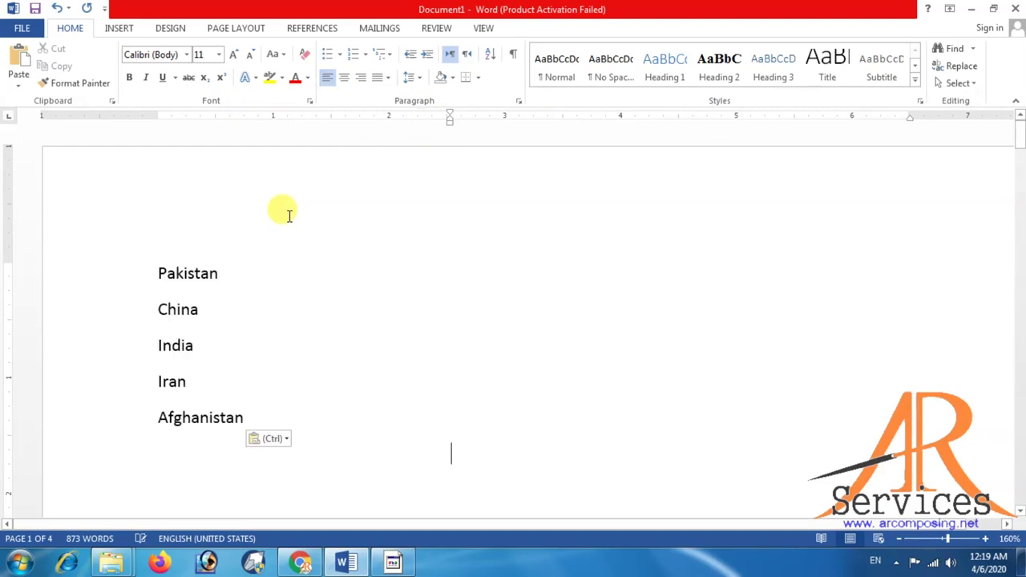
# Step: Apply check mark bullets to the five country names
pyautogui.moveTo(273, 416); pyautogui.dragTo(153, 273)
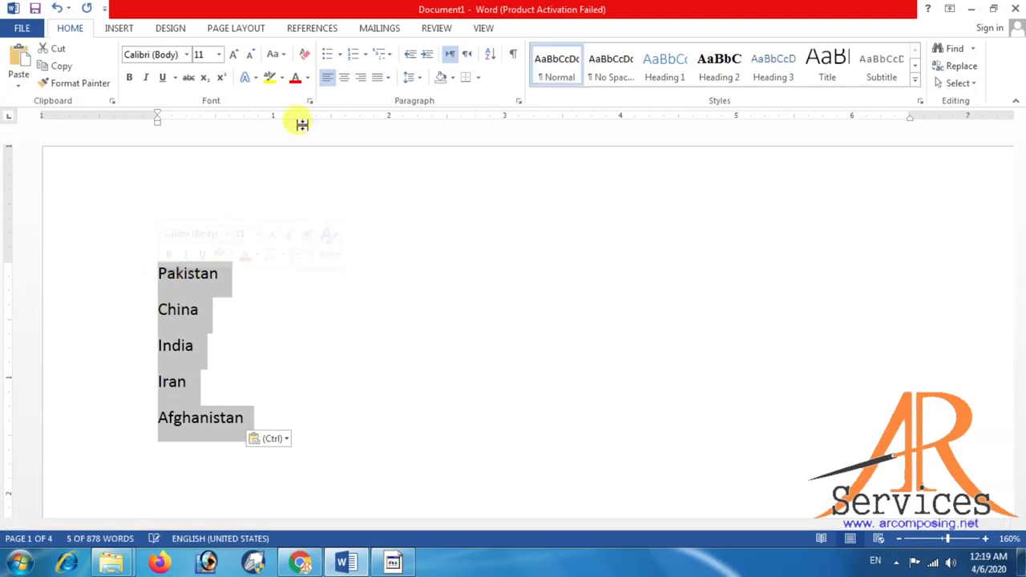
pyautogui.click(339, 54)
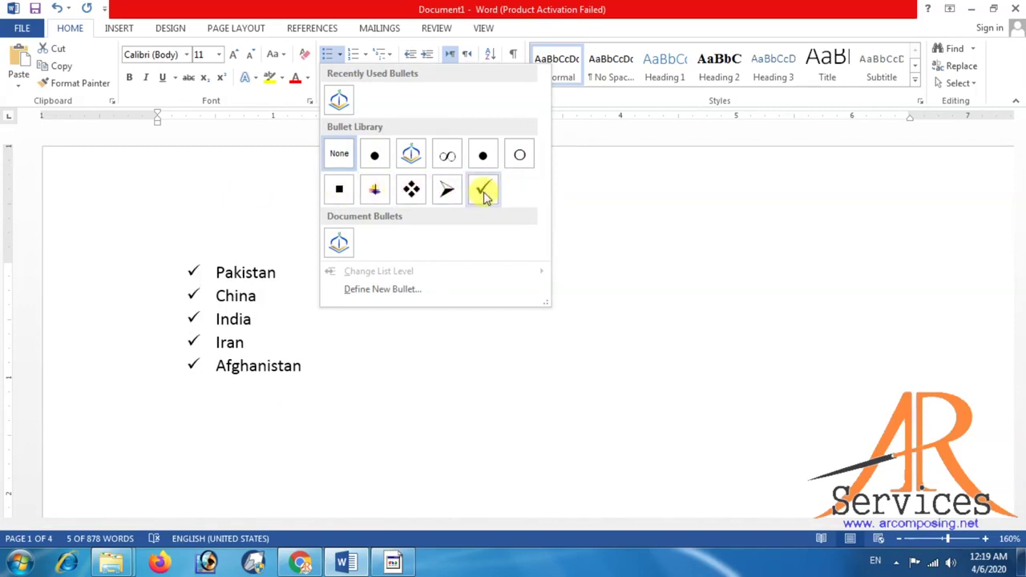
pyautogui.click(483, 192)
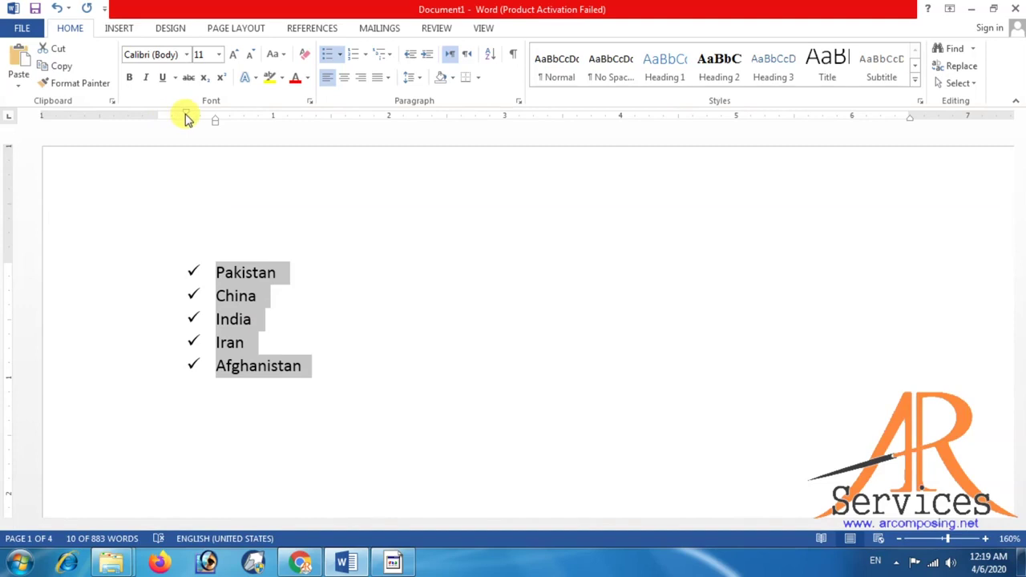
# Step: Shift the list's check marks almost to the left margin and reduce the hanging text indent to about 0.25 inch
pyautogui.moveTo(186, 114); pyautogui.dragTo(161, 114)
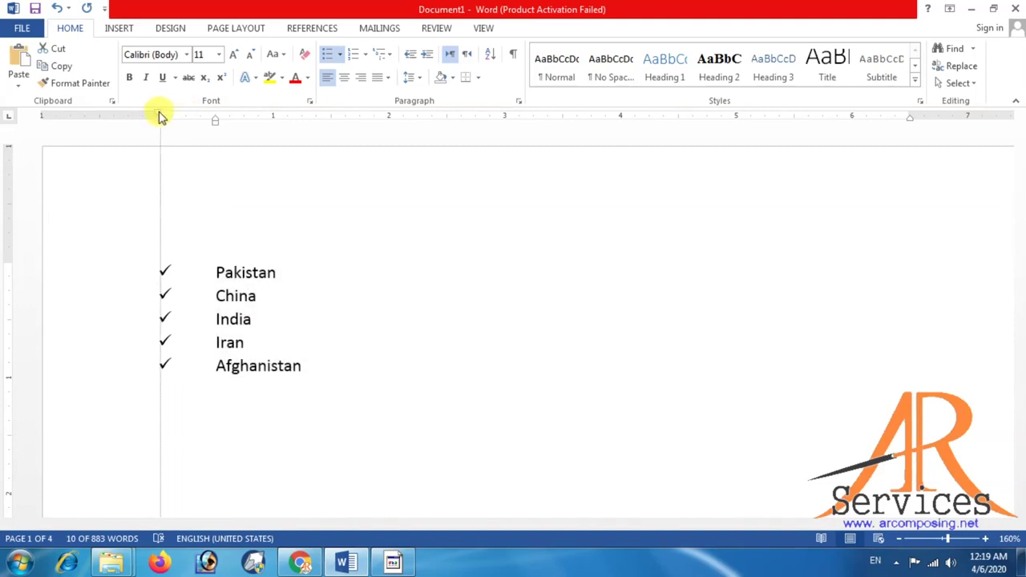
pyautogui.moveTo(160, 117); pyautogui.dragTo(164, 116)
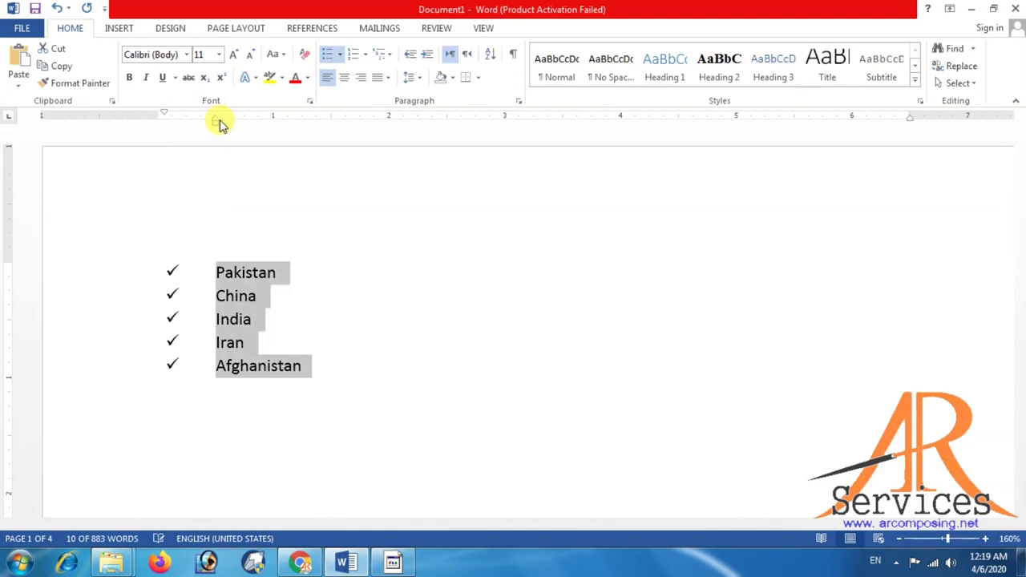
pyautogui.moveTo(214, 122); pyautogui.dragTo(162, 117)
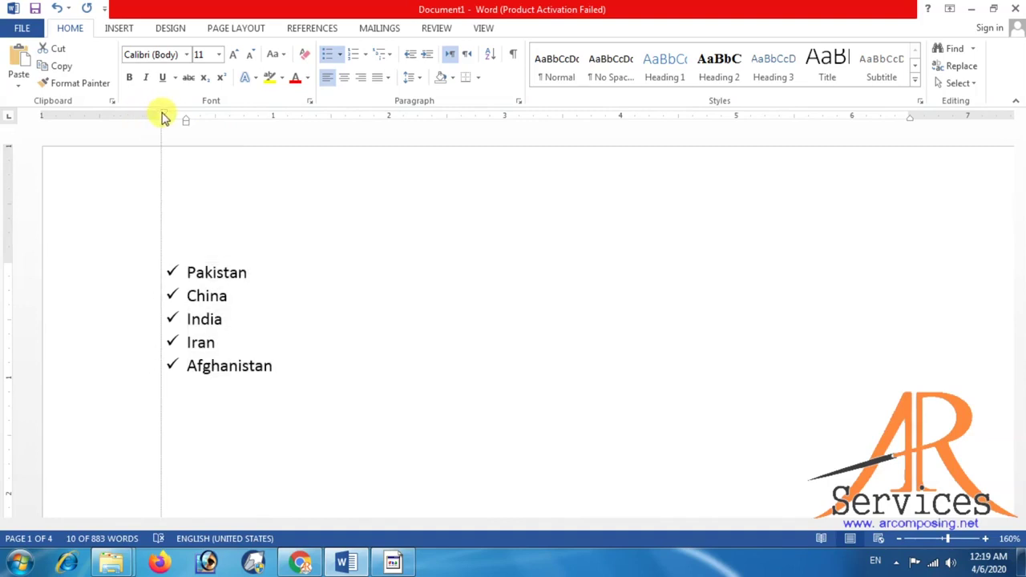
pyautogui.moveTo(162, 116); pyautogui.dragTo(161, 115)
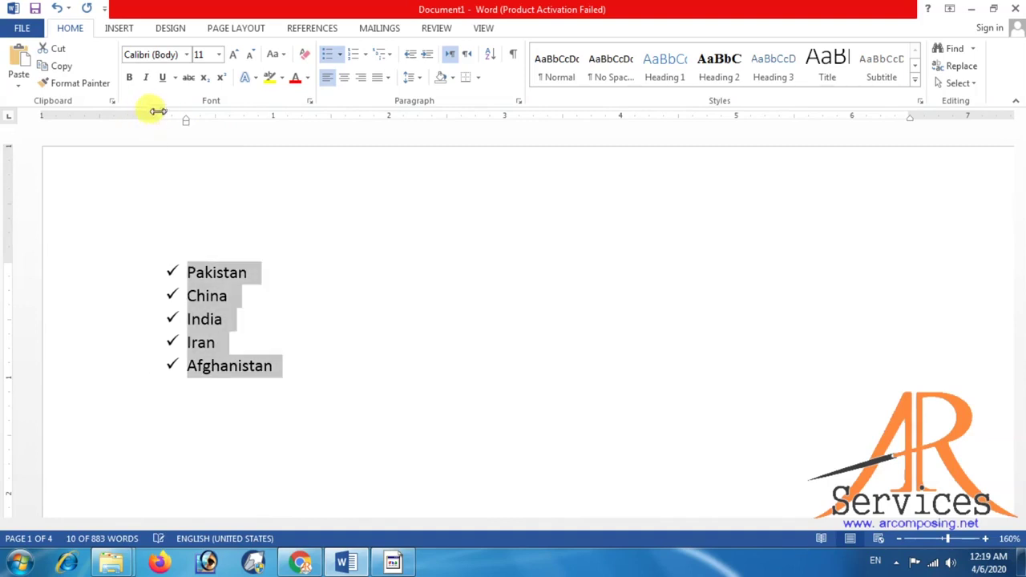
pyautogui.click(266, 214)
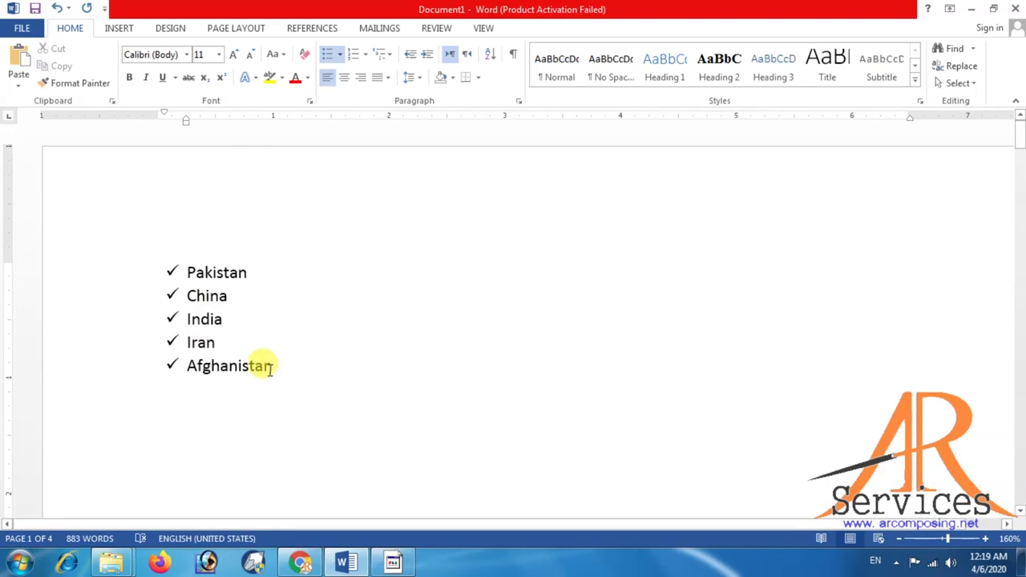
# Step: Start defining a new bullet for the country list and examine the Webdings symbols without choosing one
pyautogui.moveTo(269, 366); pyautogui.dragTo(129, 259)
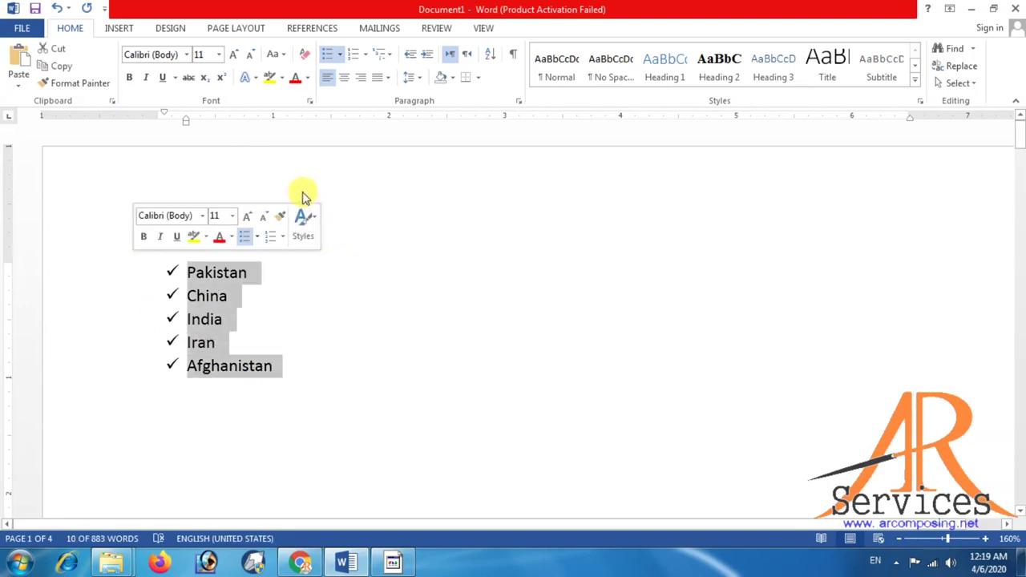
pyautogui.click(339, 56)
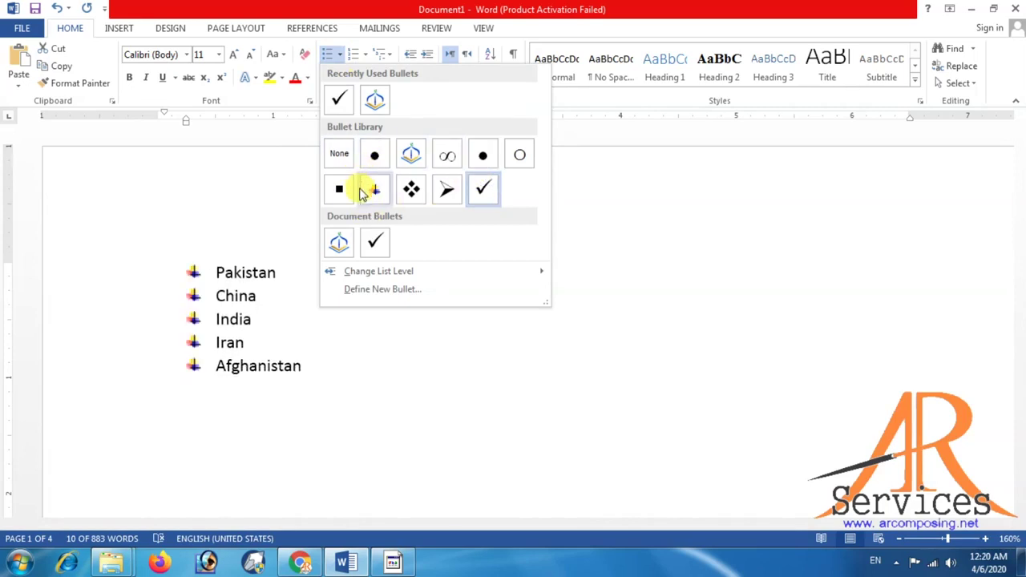
pyautogui.click(358, 295)
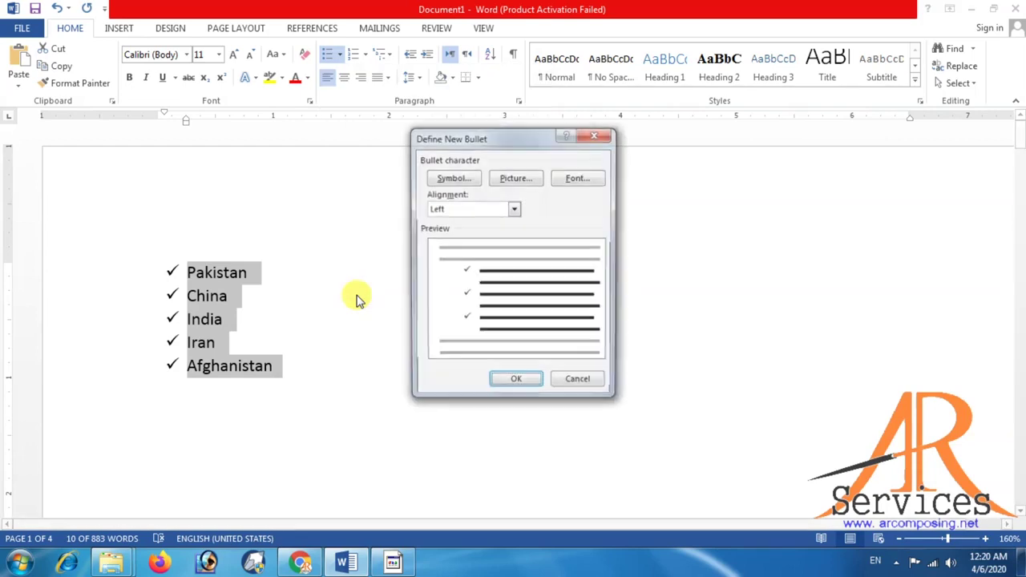
pyautogui.click(454, 181)
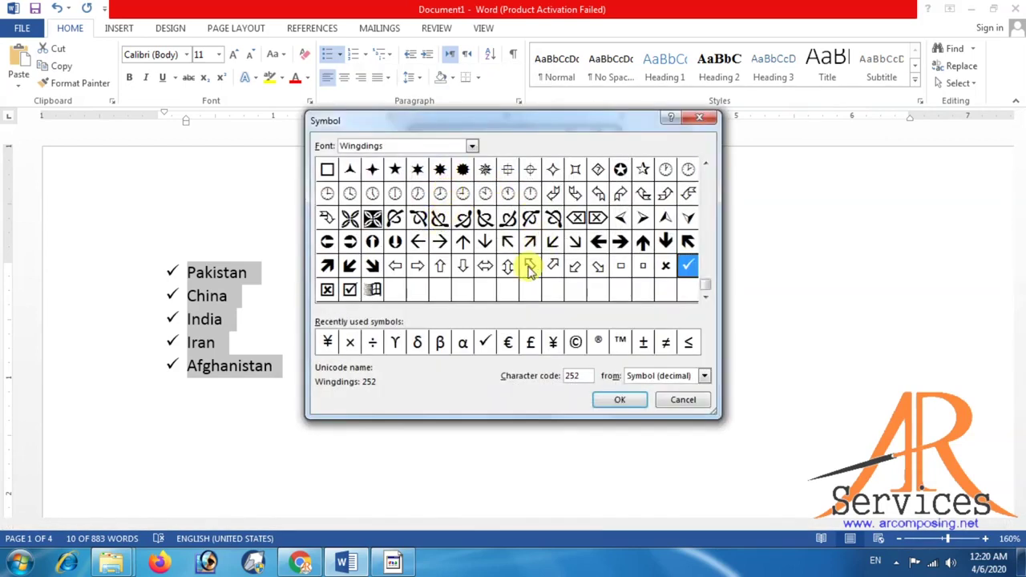
pyautogui.click(473, 147)
pyautogui.click(423, 196)
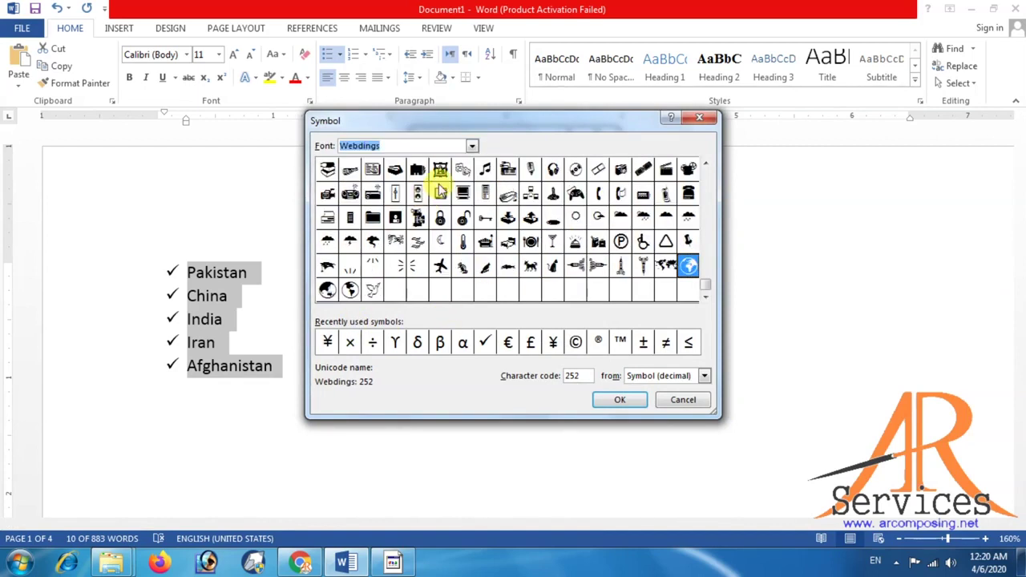
pyautogui.click(677, 405)
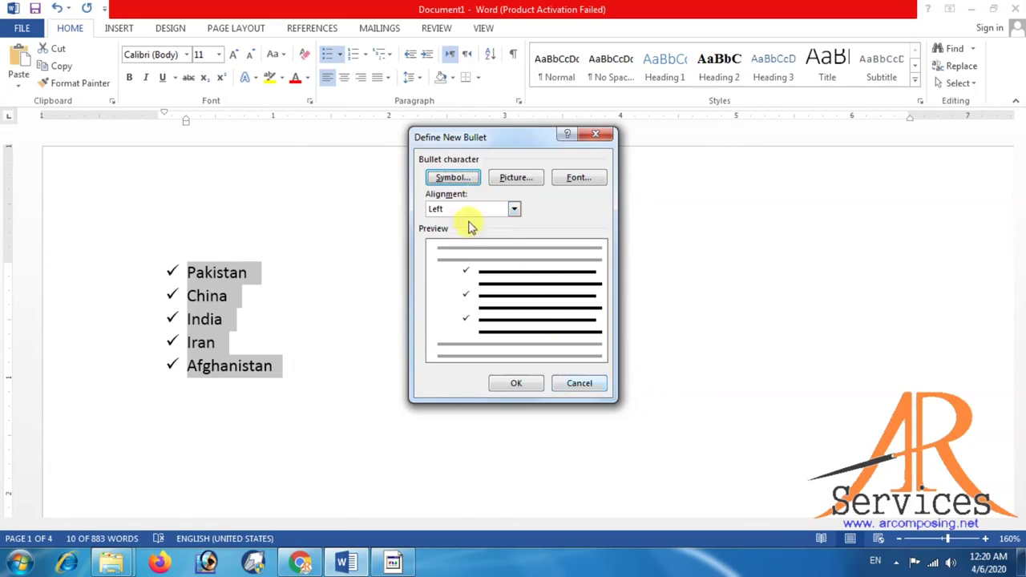
# Step: Set the picture 321.jpg from the Desktop as the country list's bullet and inspect it up close
pyautogui.click(508, 179)
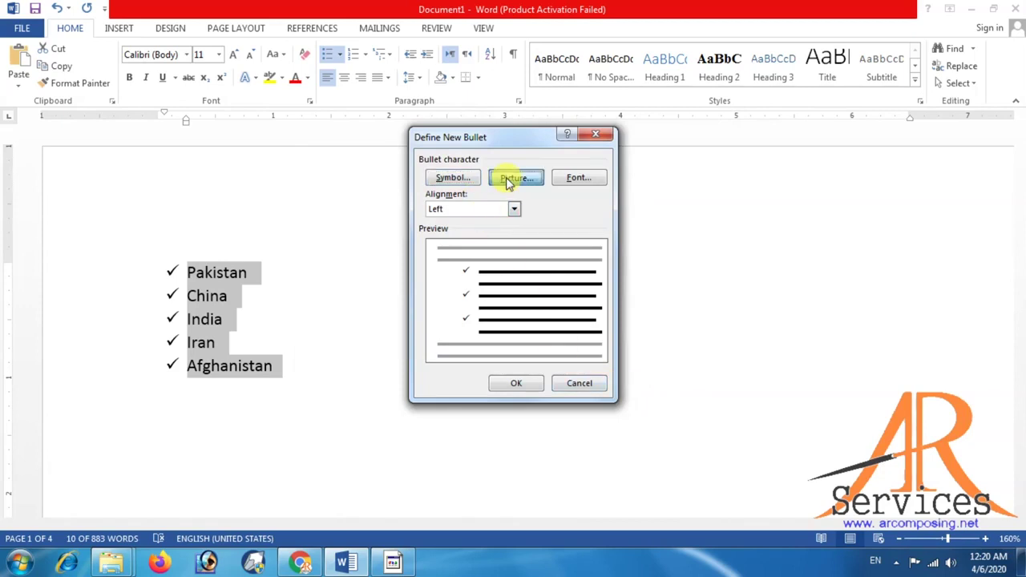
pyautogui.click(685, 426)
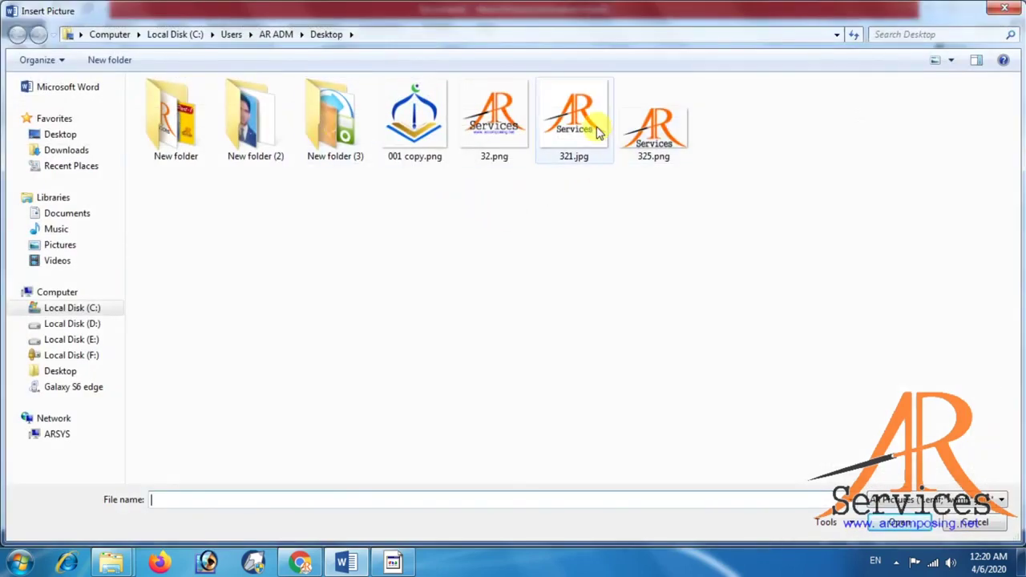
pyautogui.doubleClick(592, 130)
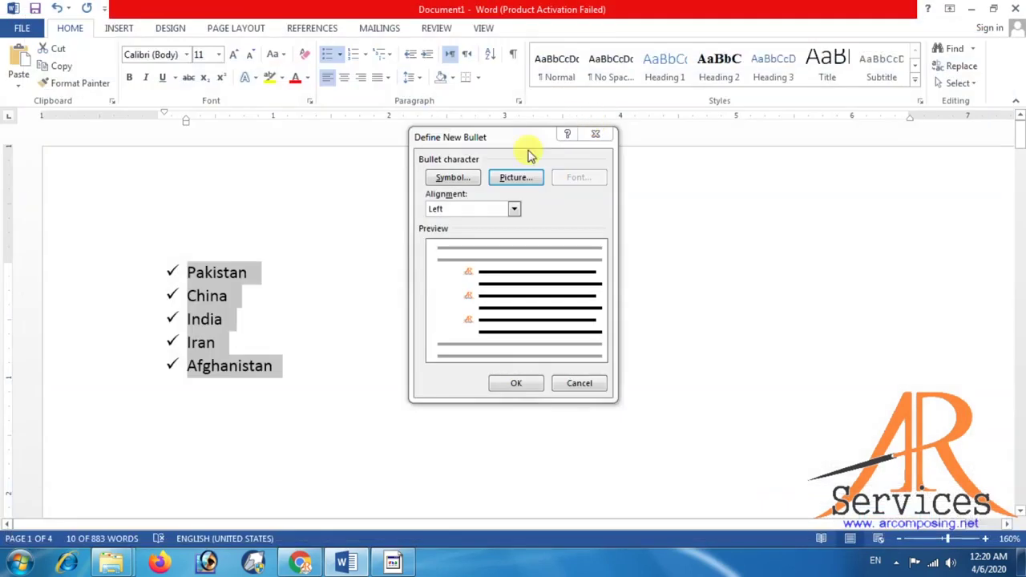
pyautogui.click(517, 382)
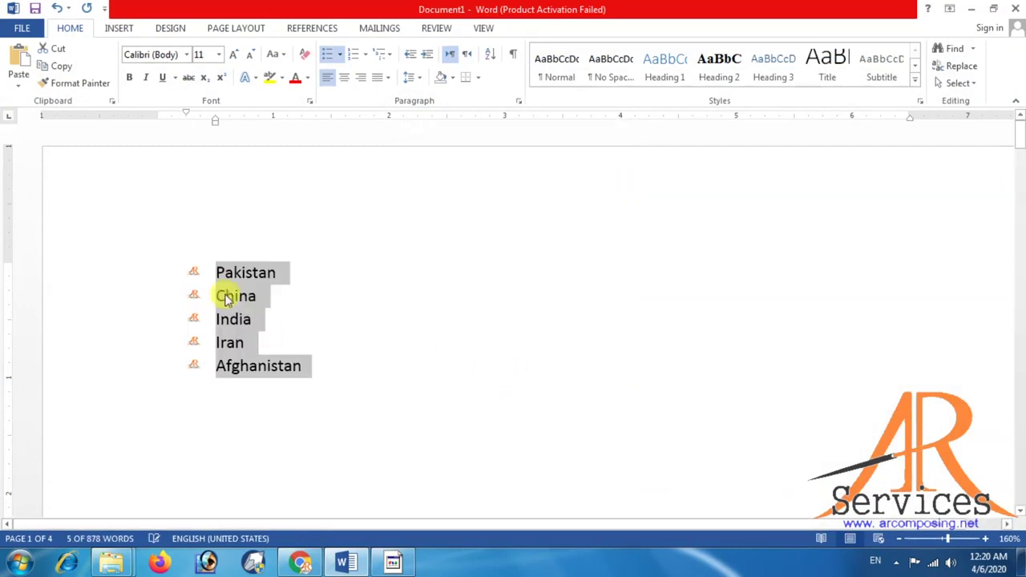
pyautogui.keyDown('ctrl'); pyautogui.scroll(2, 209, 277); pyautogui.keyUp('ctrl')
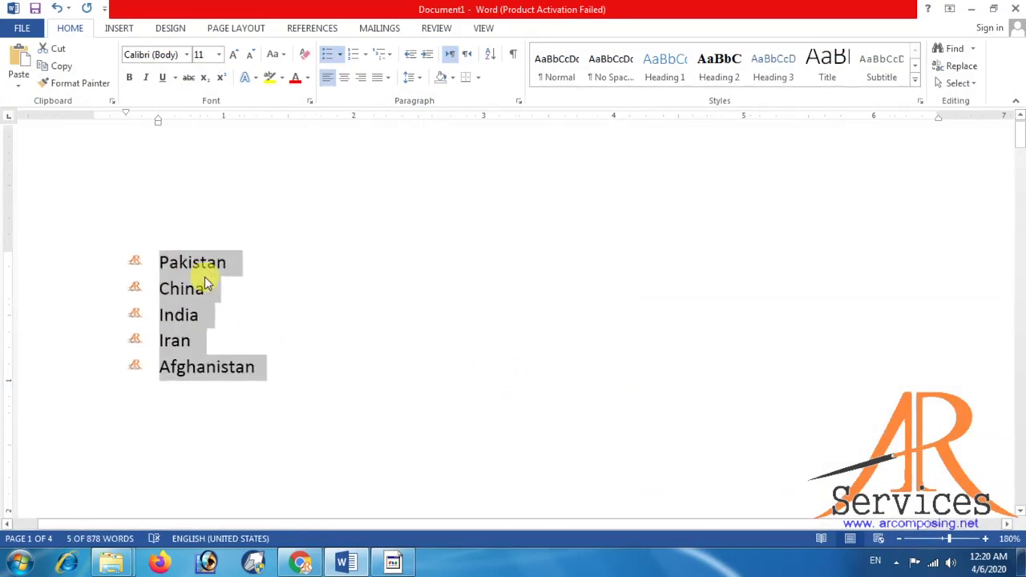
pyautogui.keyDown('ctrl'); pyautogui.scroll(3, 137, 278); pyautogui.keyUp('ctrl')
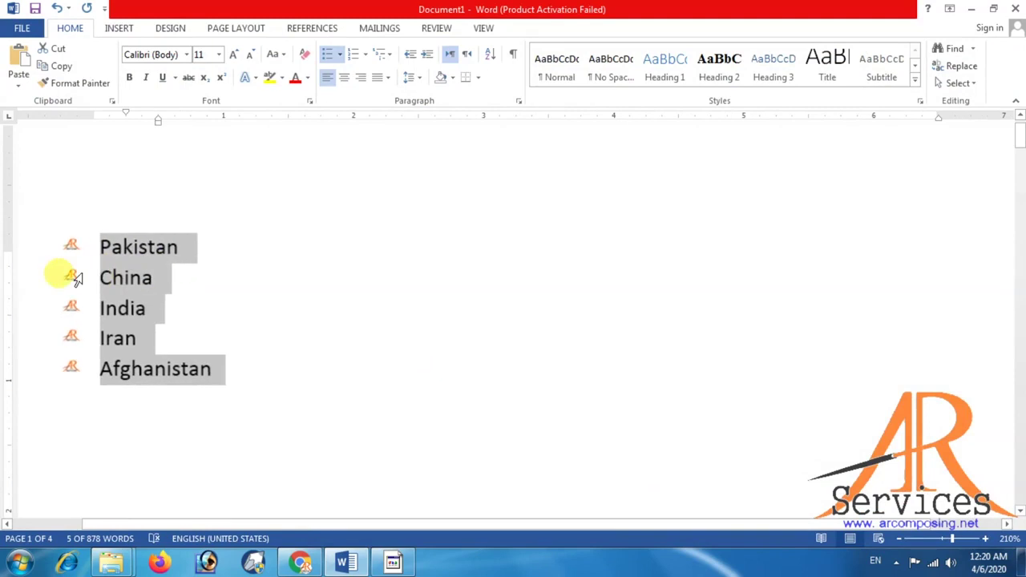
pyautogui.keyDown('ctrl'); pyautogui.scroll(-4, 84, 273); pyautogui.keyUp('ctrl')
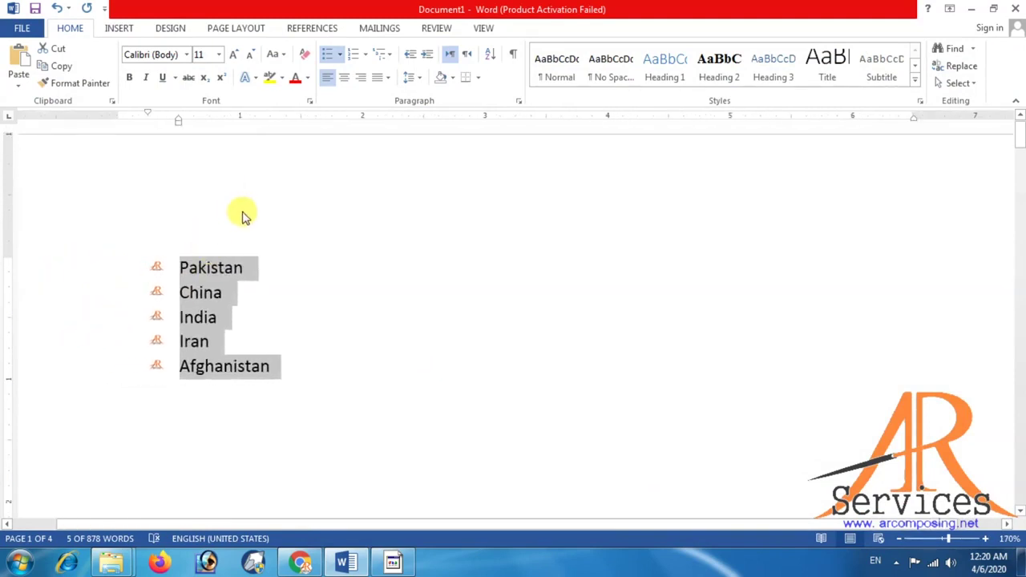
# Step: Undo the picture bullets on the country list
pyautogui.click(345, 367)
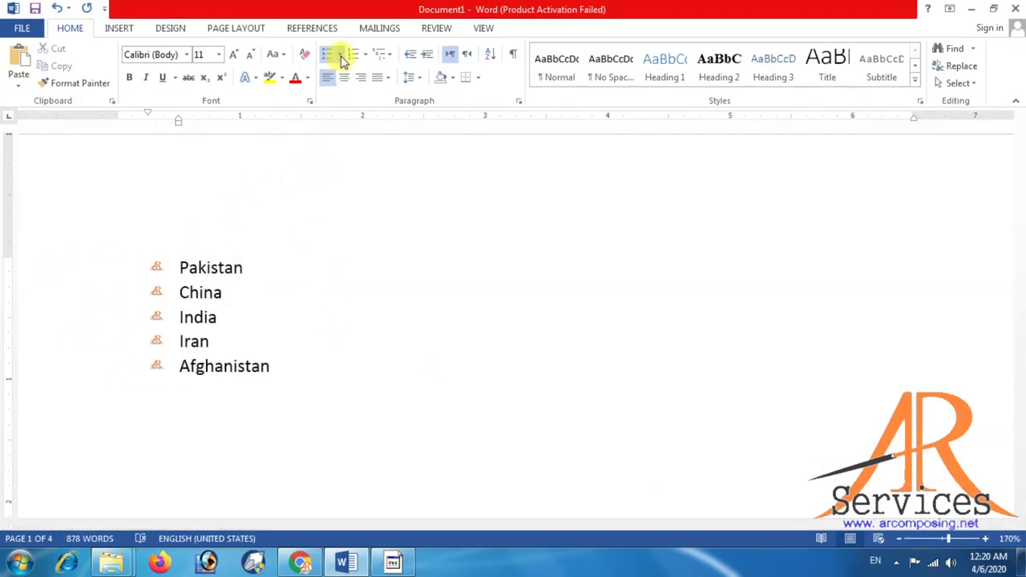
pyautogui.moveTo(285, 373); pyautogui.dragTo(178, 268)
pyautogui.click(257, 271)
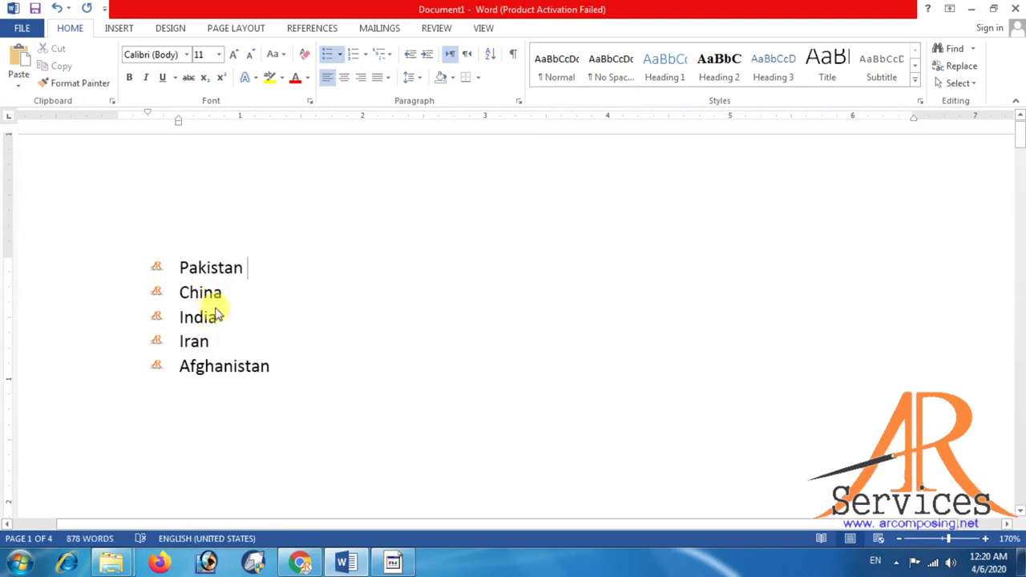
pyautogui.hotkey('ctrl', 'z')
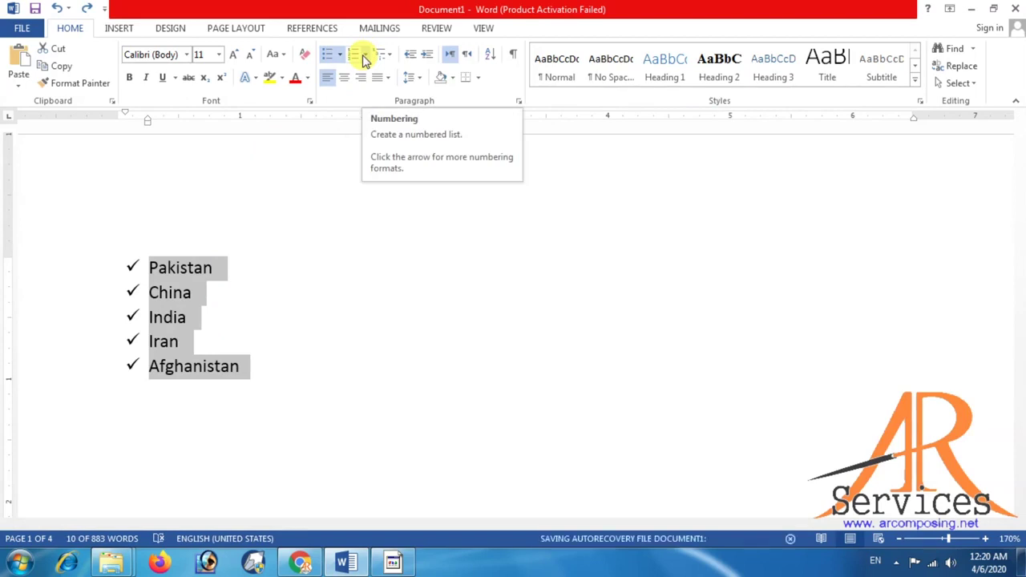
# Step: Remove the check mark bullets from all five country names
pyautogui.click(145, 233)
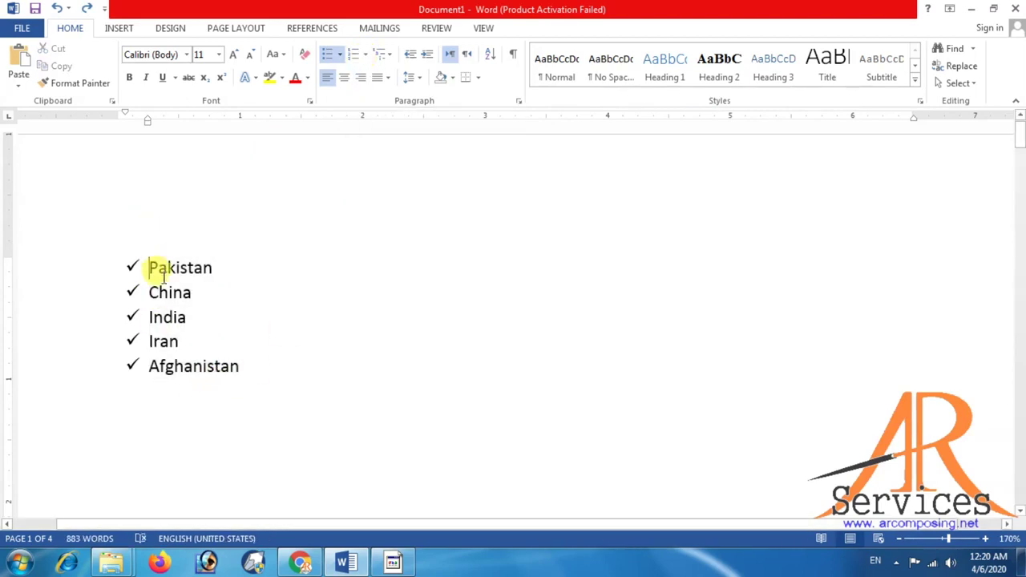
pyautogui.moveTo(211, 370); pyautogui.dragTo(129, 259)
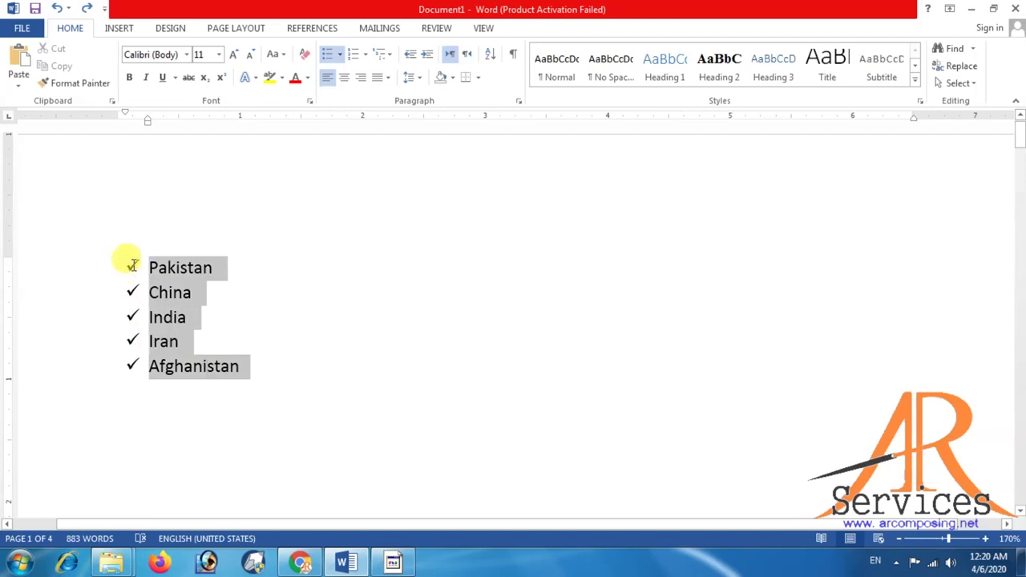
pyautogui.click(327, 56)
# Step: Number the five countries in the 1. 2. 3. format and review the other available numbering styles
pyautogui.click(286, 425)
pyautogui.keyDown('shift'); pyautogui.click(93, 265); pyautogui.keyUp('shift')
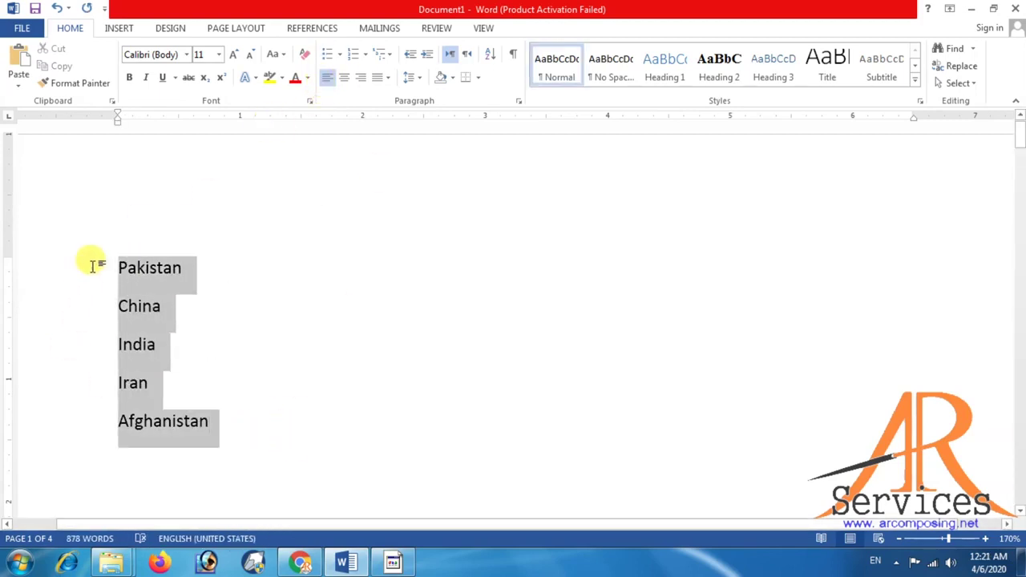
pyautogui.click(353, 53)
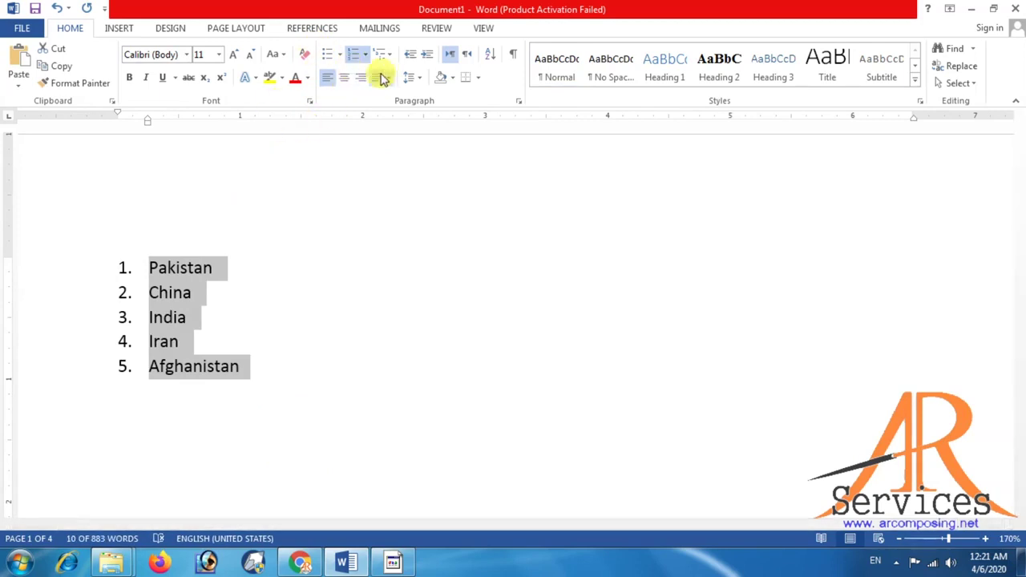
pyautogui.click(367, 54)
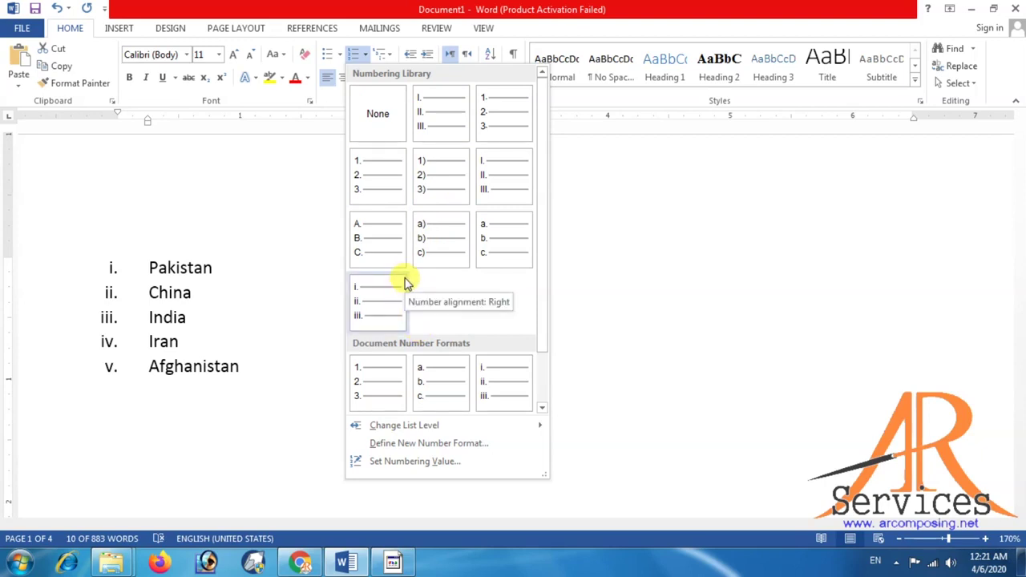
pyautogui.click(247, 278)
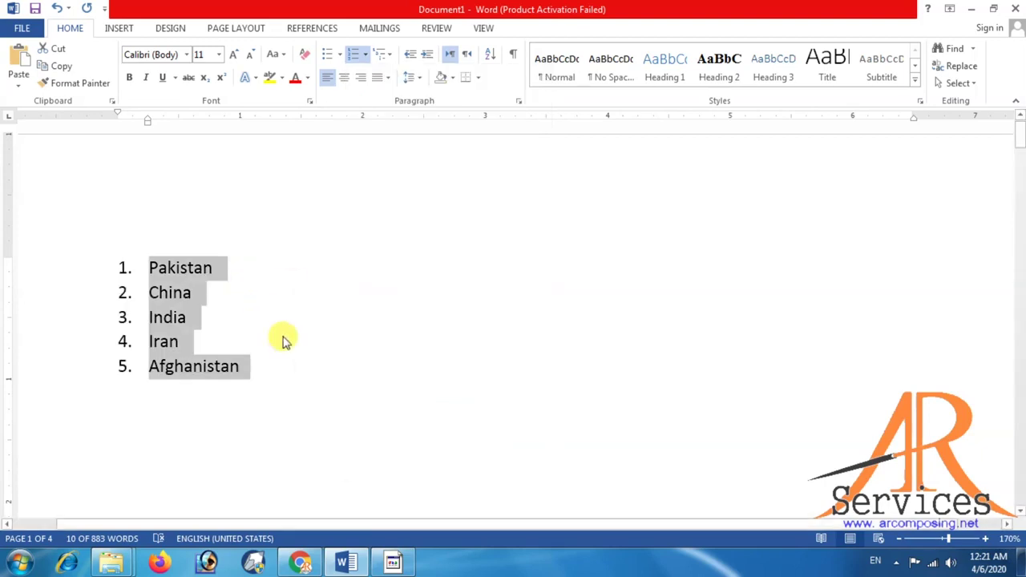
# Step: Delete the entire numbered country list from the page
pyautogui.moveTo(280, 401); pyautogui.dragTo(88, 266)
pyautogui.click(292, 367)
pyautogui.moveTo(292, 368); pyautogui.dragTo(64, 252)
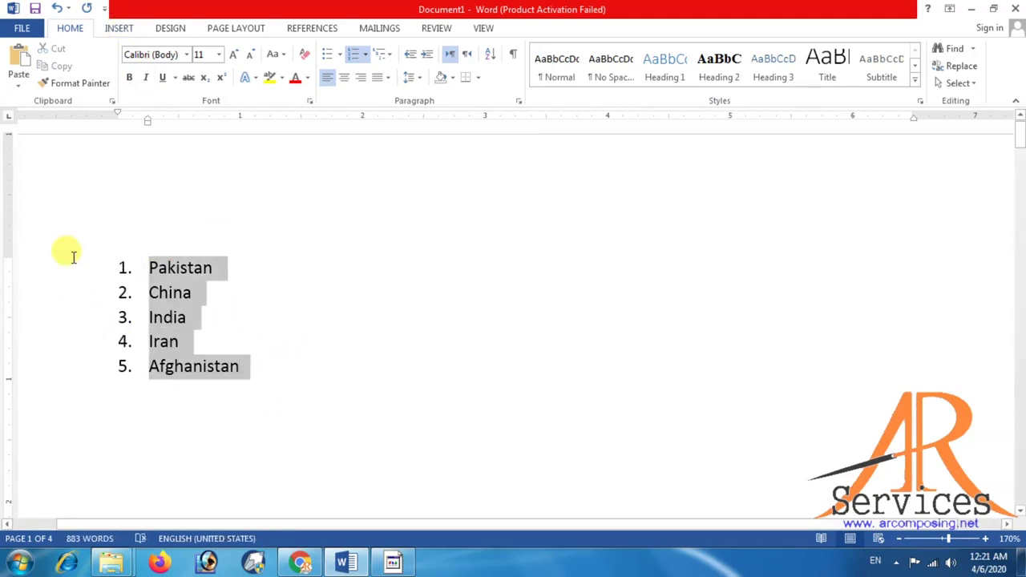
pyautogui.press('Delete')
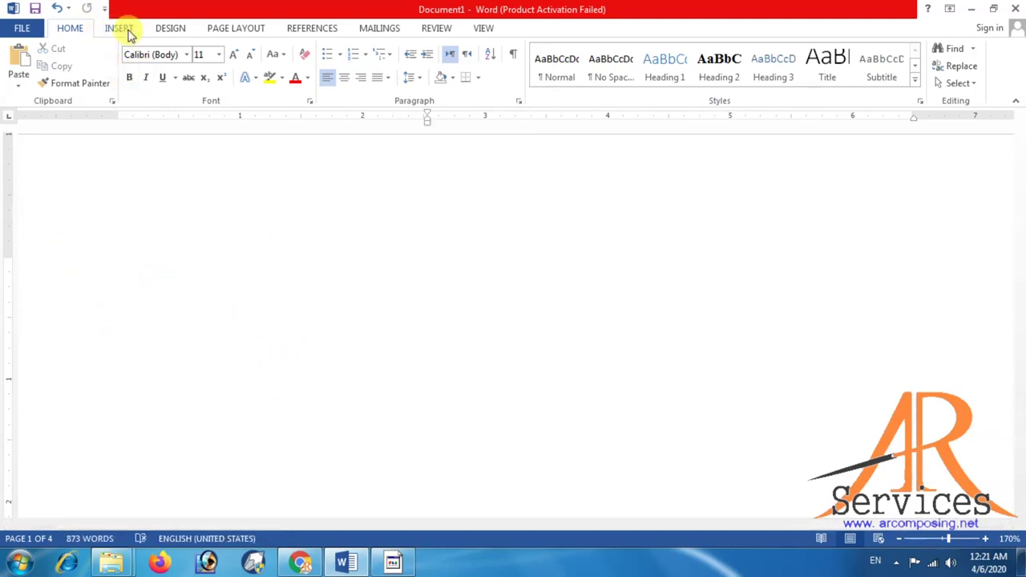
# Step: Insert a table with four columns and one row on the empty page
pyautogui.click(122, 28)
pyautogui.click(97, 66)
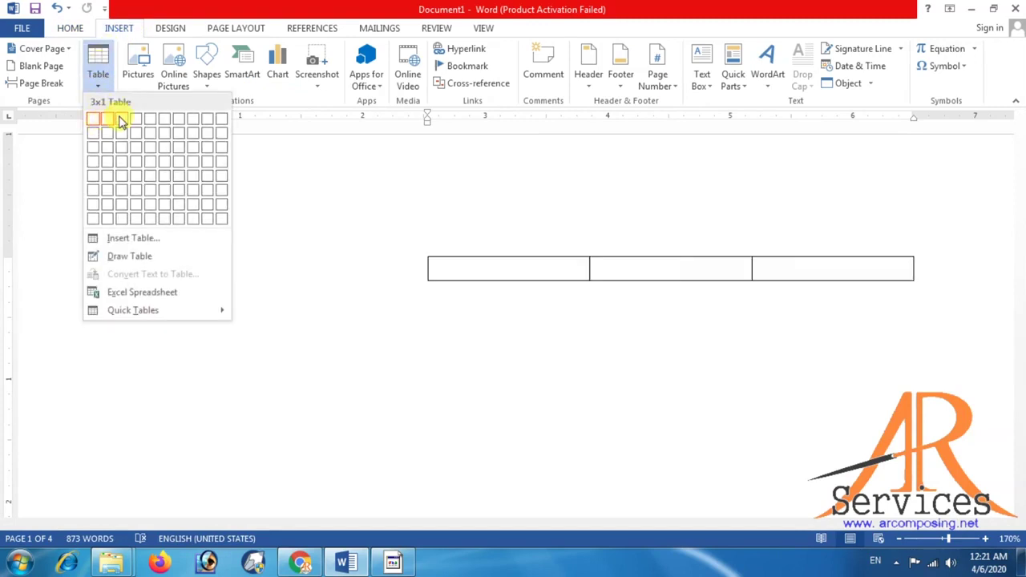
pyautogui.click(133, 120)
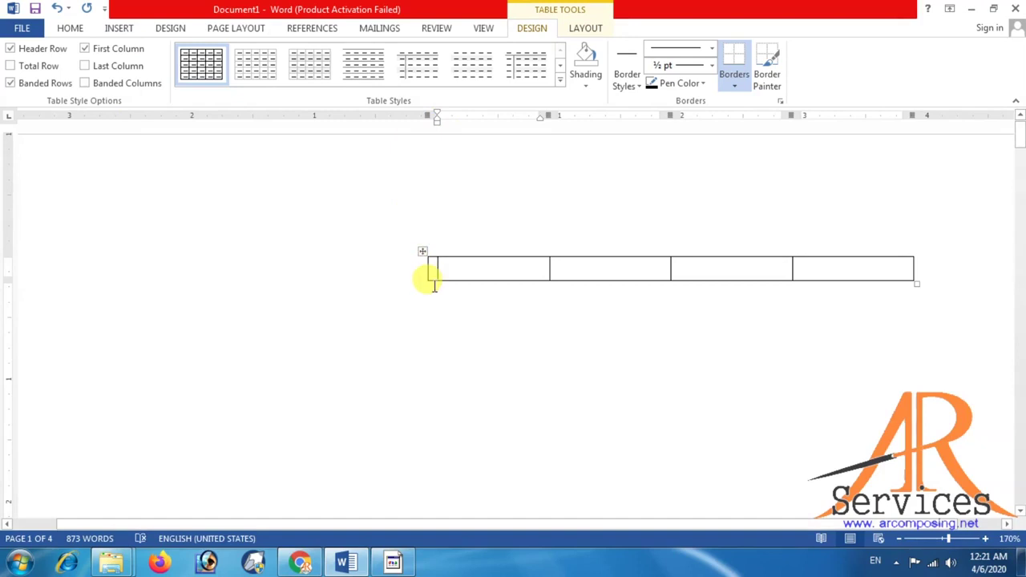
# Step: Extend the table's left edge toward the left margin and reposition its three inner borders into alternating narrow and wide columns
pyautogui.moveTo(428, 273); pyautogui.dragTo(89, 270)
pyautogui.moveTo(548, 269); pyautogui.dragTo(239, 268)
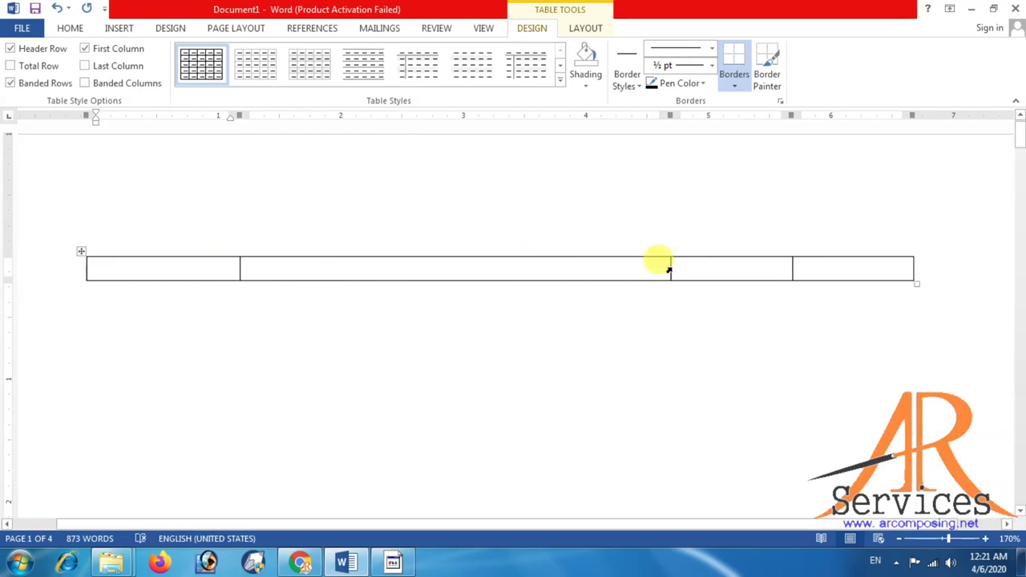
pyautogui.moveTo(670, 268); pyautogui.dragTo(485, 267)
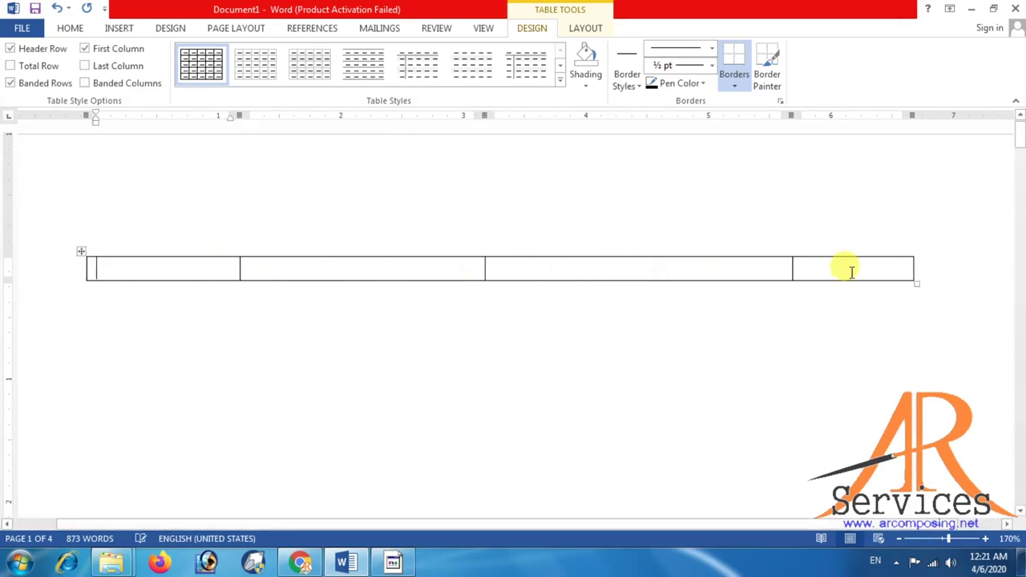
pyautogui.moveTo(792, 270); pyautogui.dragTo(646, 270)
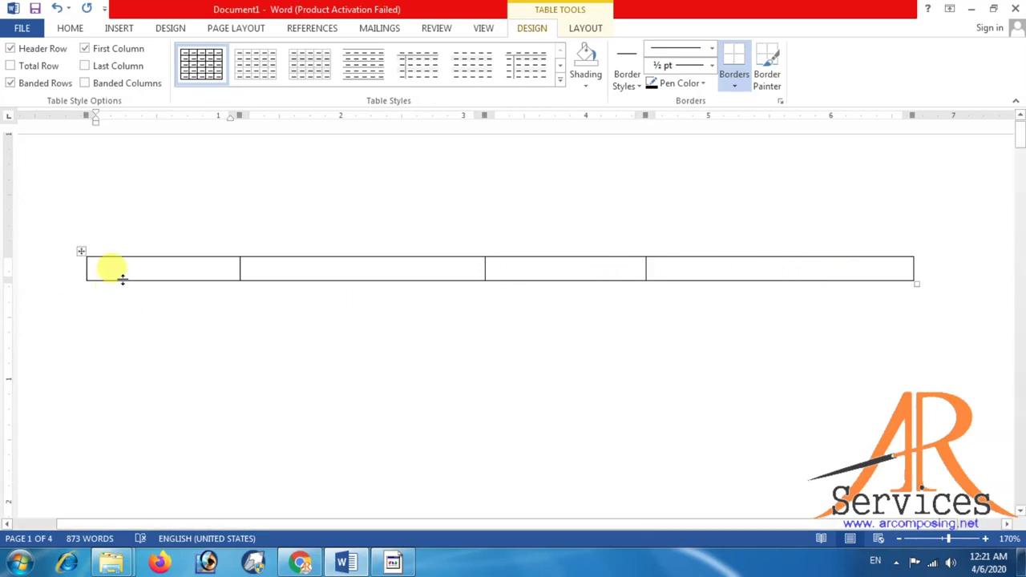
# Step: Add eight rows to the table, making nine rows
pyautogui.press('Return')
pyautogui.press('Return')
pyautogui.press('Return')
pyautogui.press('Return')
pyautogui.press('Return')
pyautogui.press('Return')
pyautogui.press('Return')
pyautogui.press('Return')
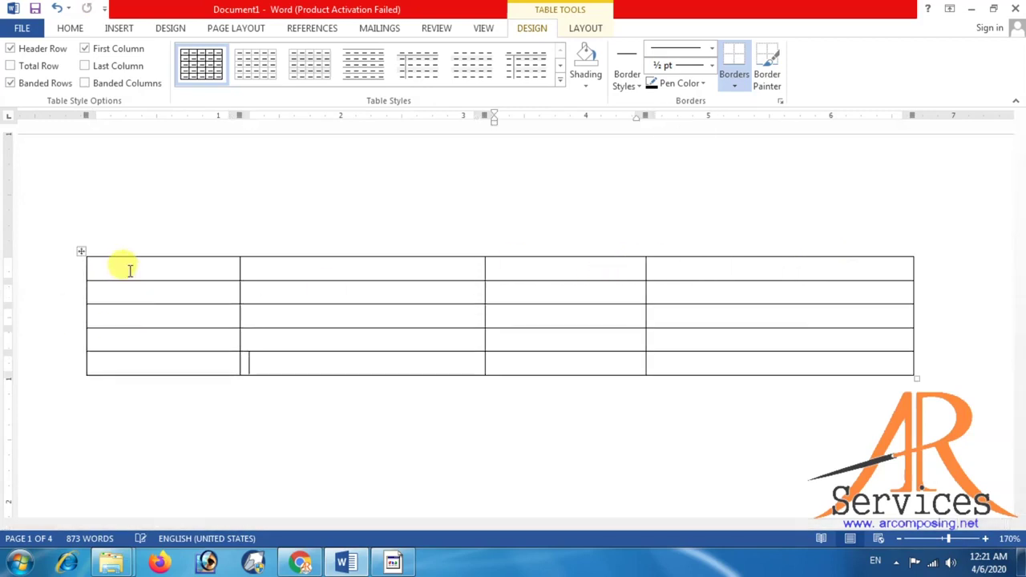
# Step: Number all nine cells of the table's first column in the 1. 2. 3. format
pyautogui.moveTo(129, 270); pyautogui.dragTo(122, 457)
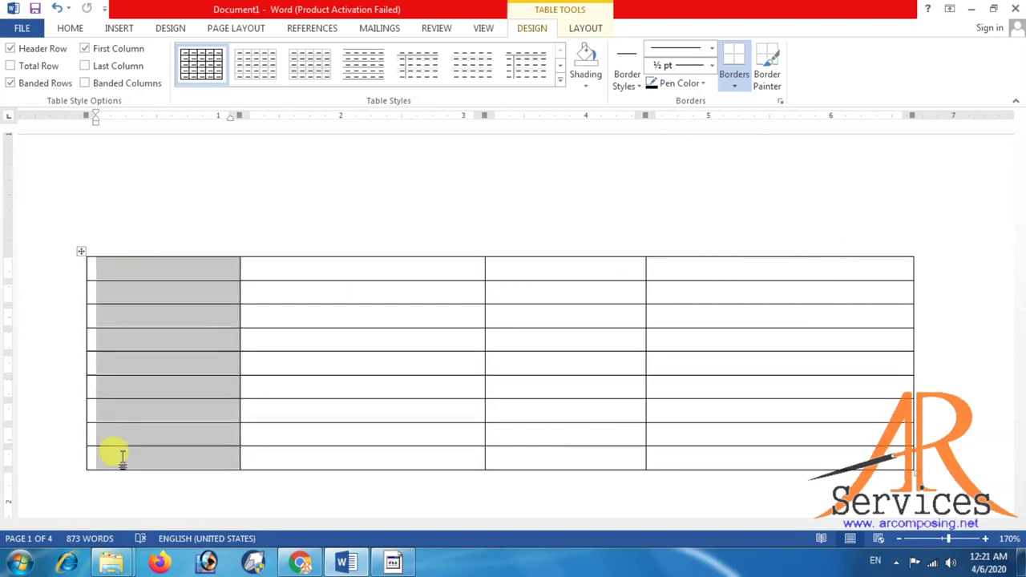
pyautogui.click(70, 28)
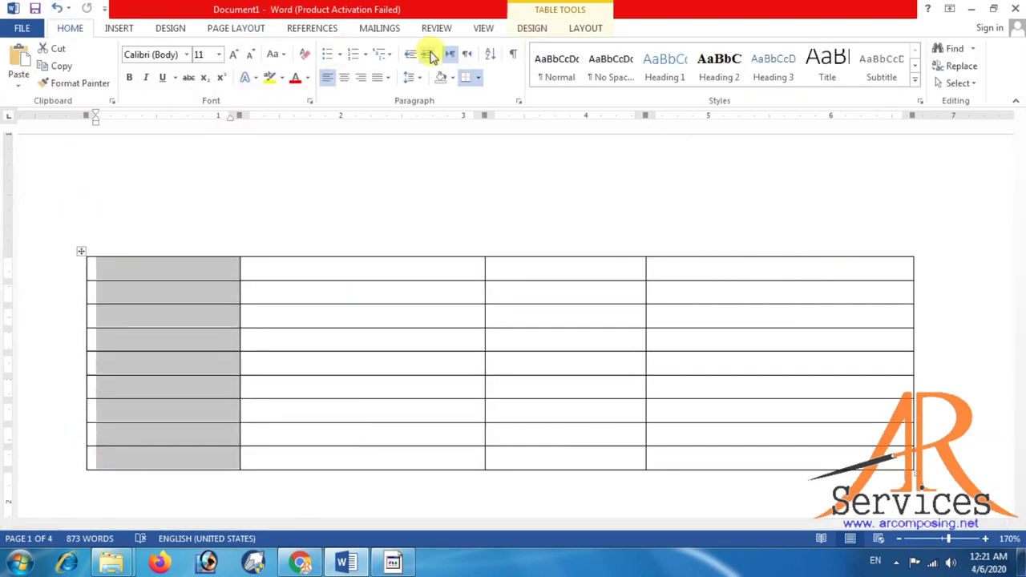
pyautogui.click(354, 53)
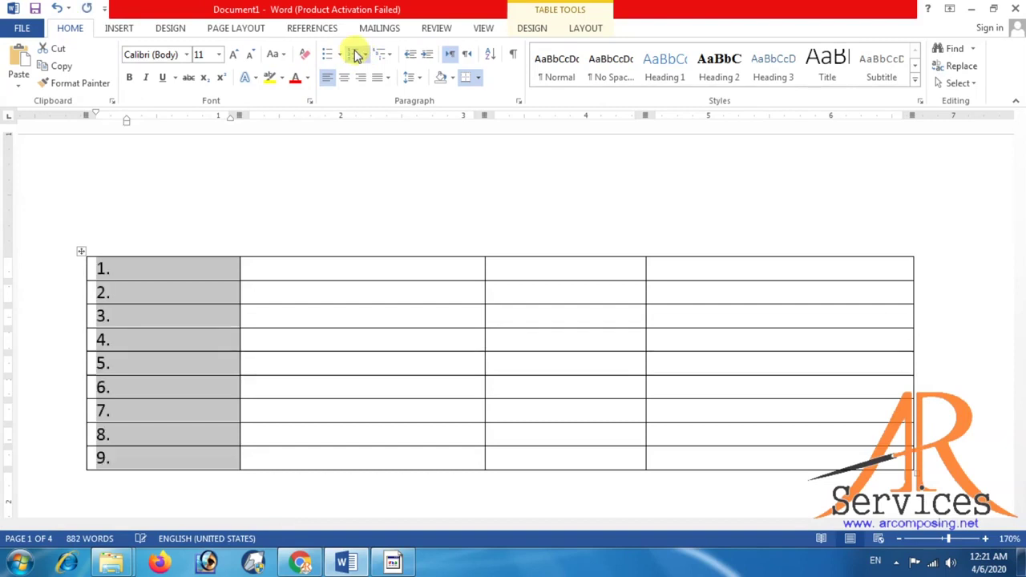
# Step: Number all nine cells of the table's third column in the 1. 2. 3. format
pyautogui.moveTo(533, 277); pyautogui.dragTo(499, 447)
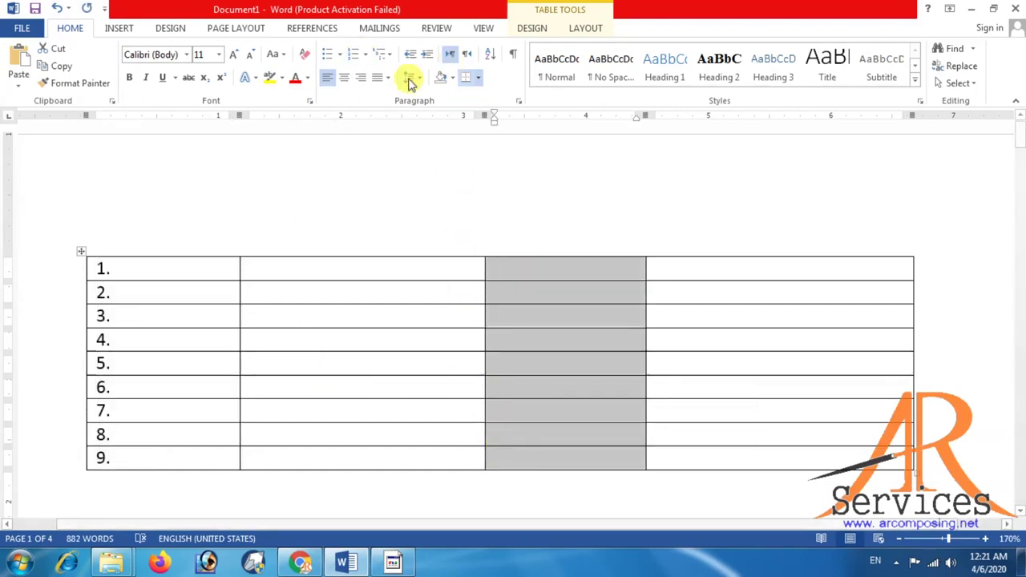
pyautogui.moveTo(341, 293); pyautogui.dragTo(328, 437)
pyautogui.moveTo(602, 287); pyautogui.dragTo(567, 455)
pyautogui.moveTo(499, 266); pyautogui.dragTo(501, 457)
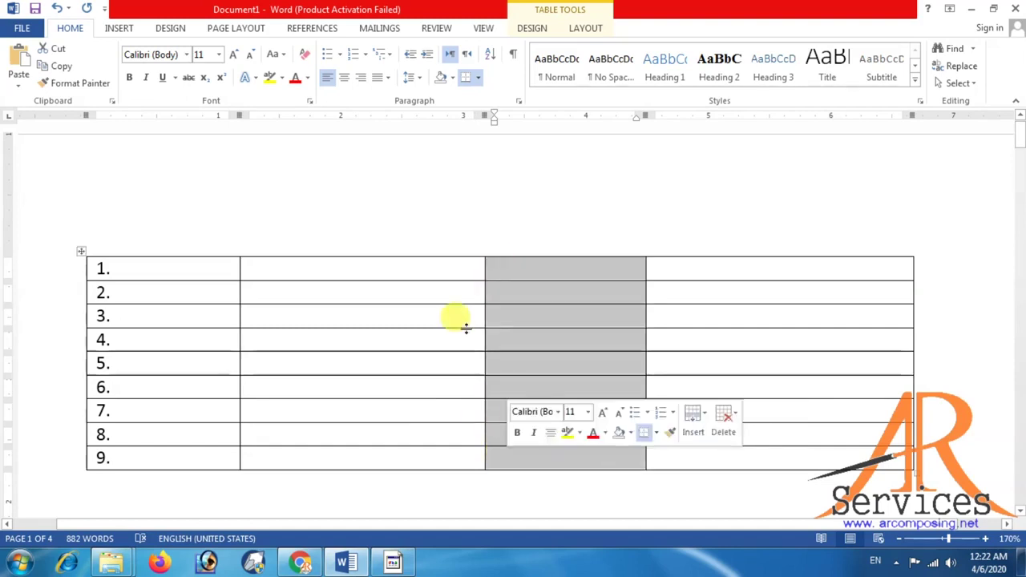
pyautogui.click(354, 53)
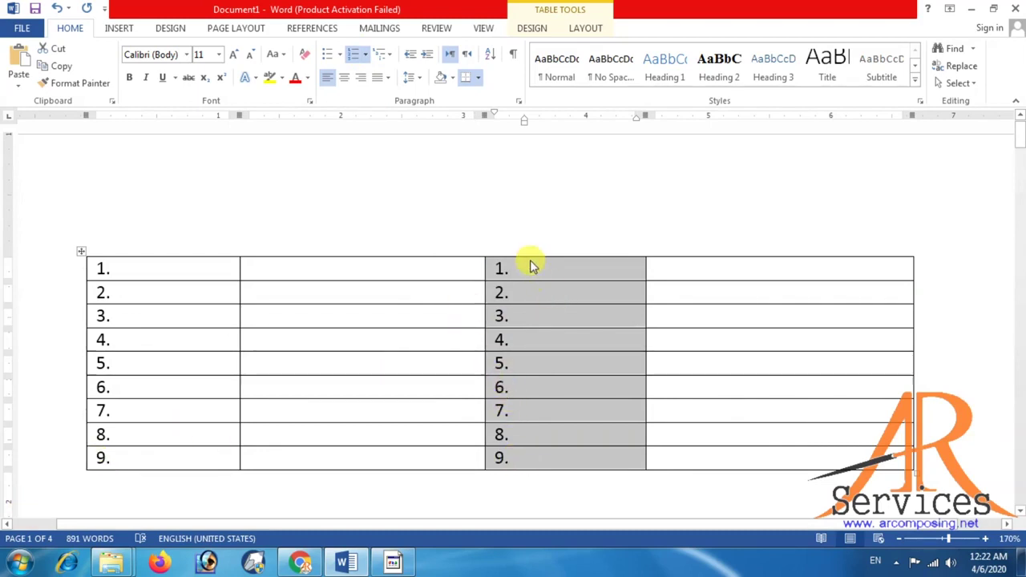
pyautogui.click(365, 54)
pyautogui.click(378, 383)
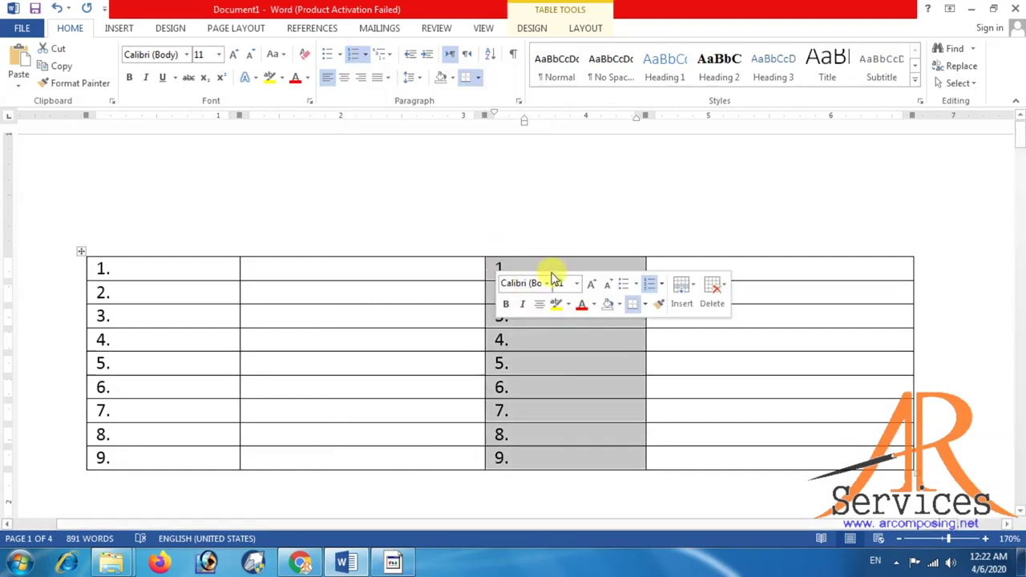
# Step: Set the third column's numbering to continue from the previous list with an advanced value of 10
pyautogui.click(501, 271)
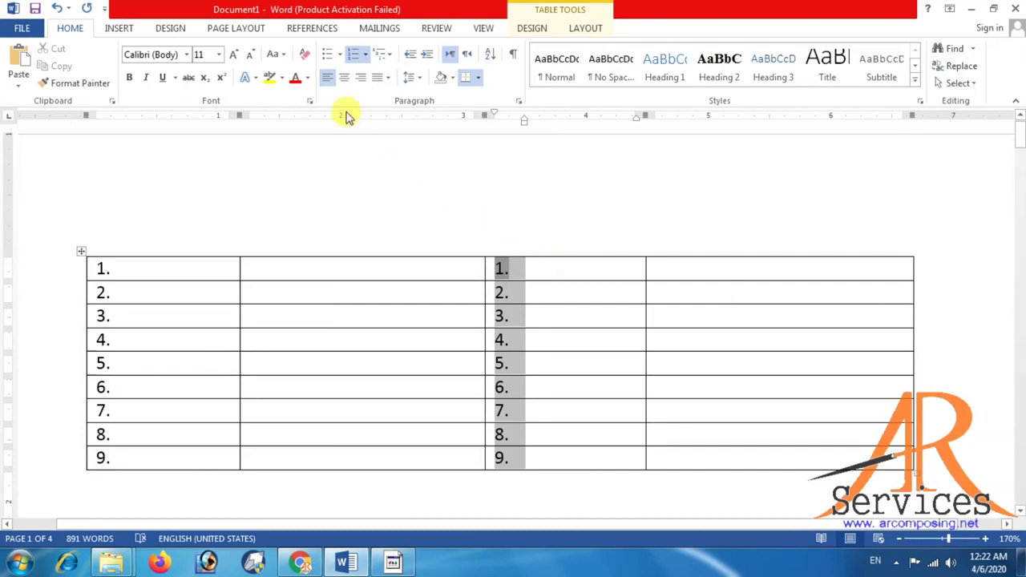
pyautogui.click(366, 53)
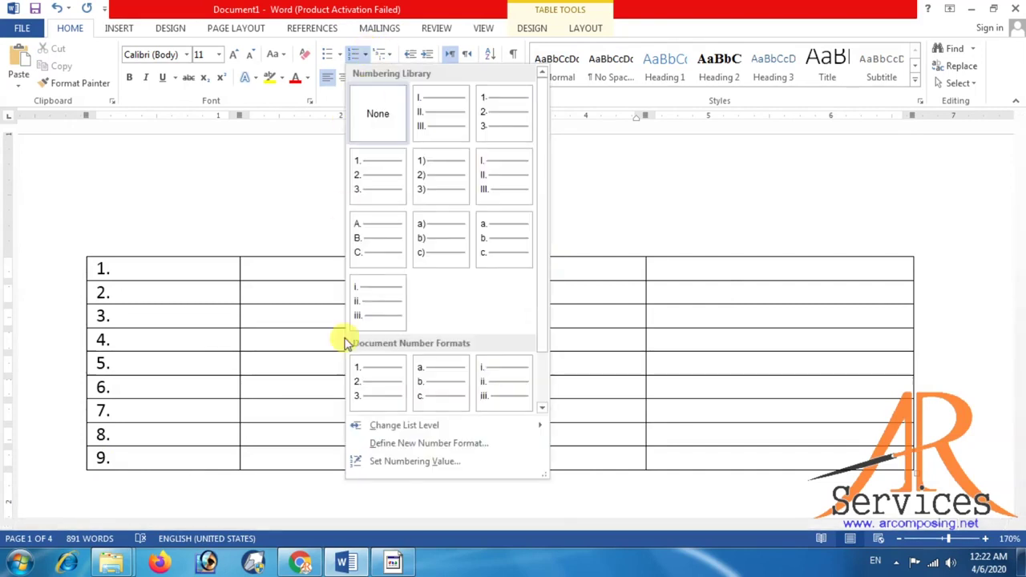
pyautogui.click(377, 461)
pyautogui.click(446, 237)
pyautogui.click(462, 251)
pyautogui.click(453, 284)
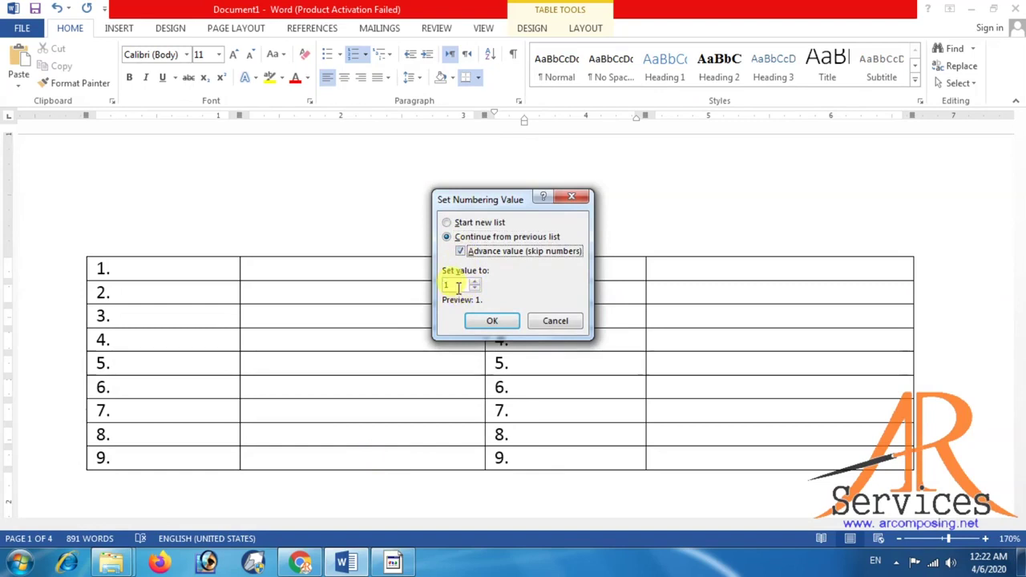
pyautogui.write('0')
pyautogui.click(498, 320)
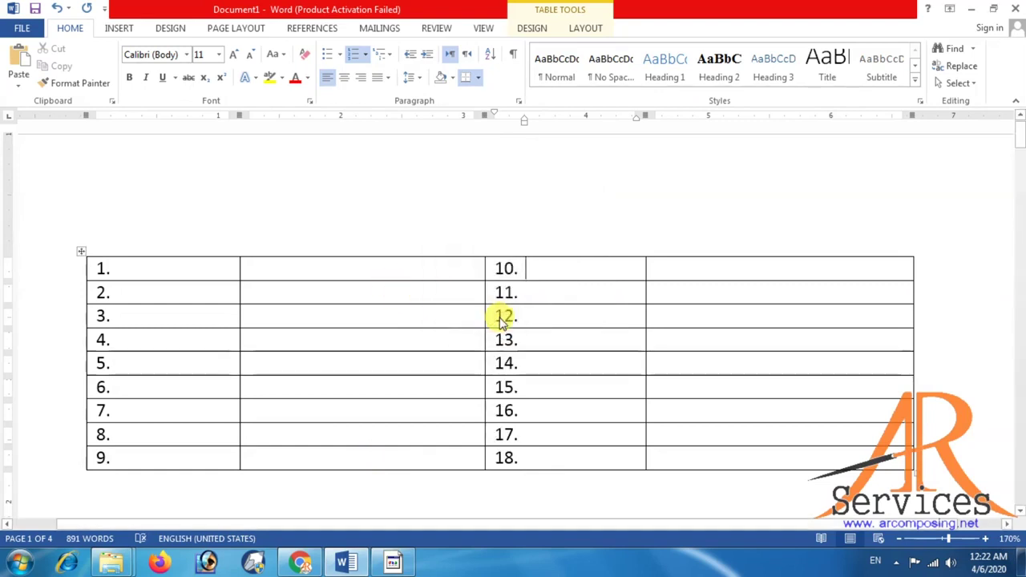
# Step: Narrow the third and first columns so that they just fit their numbers
pyautogui.scroll(-6, 501, 393)
pyautogui.scroll(5, 586, 328)
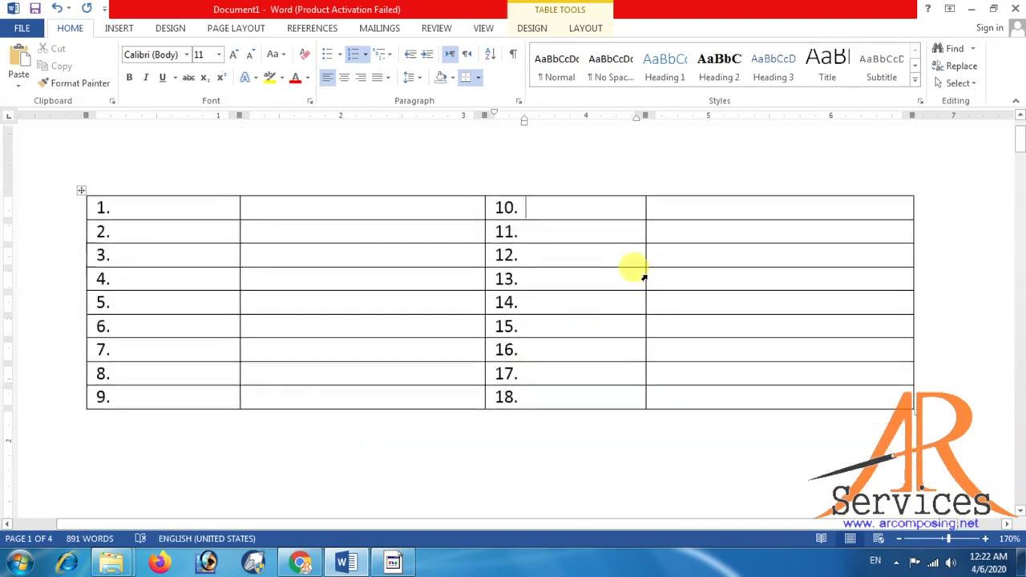
pyautogui.moveTo(646, 278); pyautogui.dragTo(539, 278)
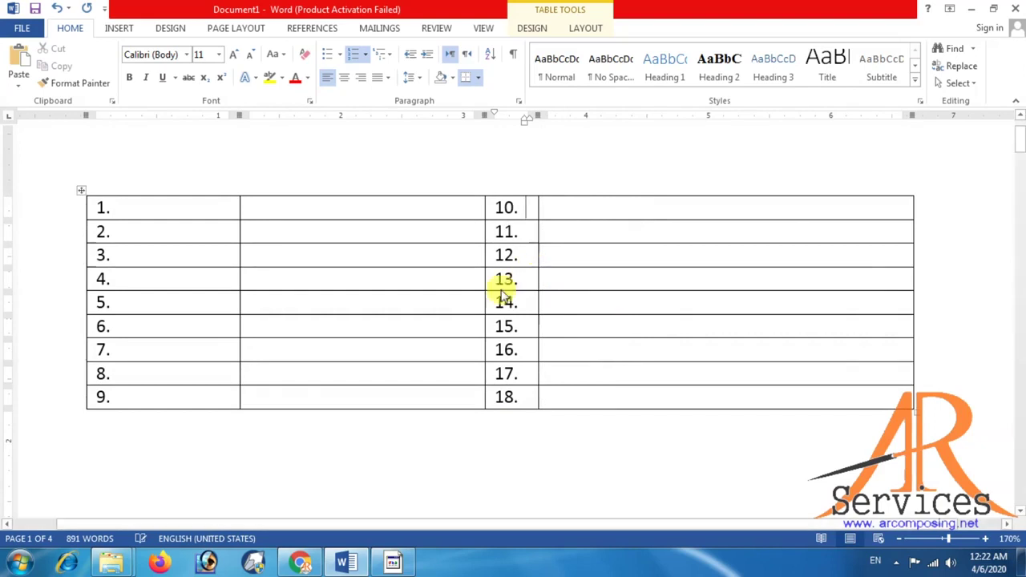
pyautogui.moveTo(237, 256); pyautogui.dragTo(141, 258)
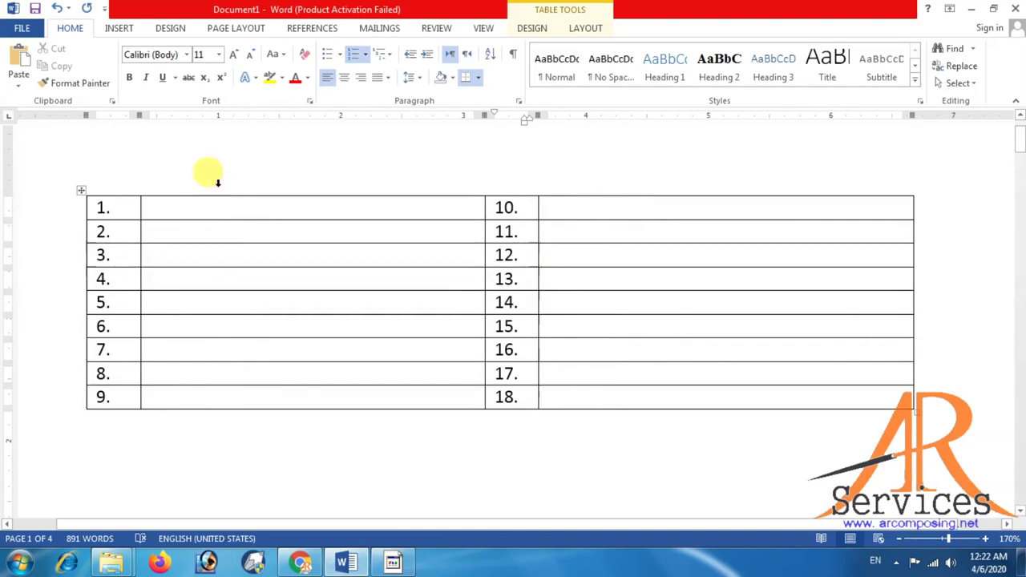
# Step: Delete the entire numbered table from the page
pyautogui.click(78, 191)
pyautogui.press('BackSpace')
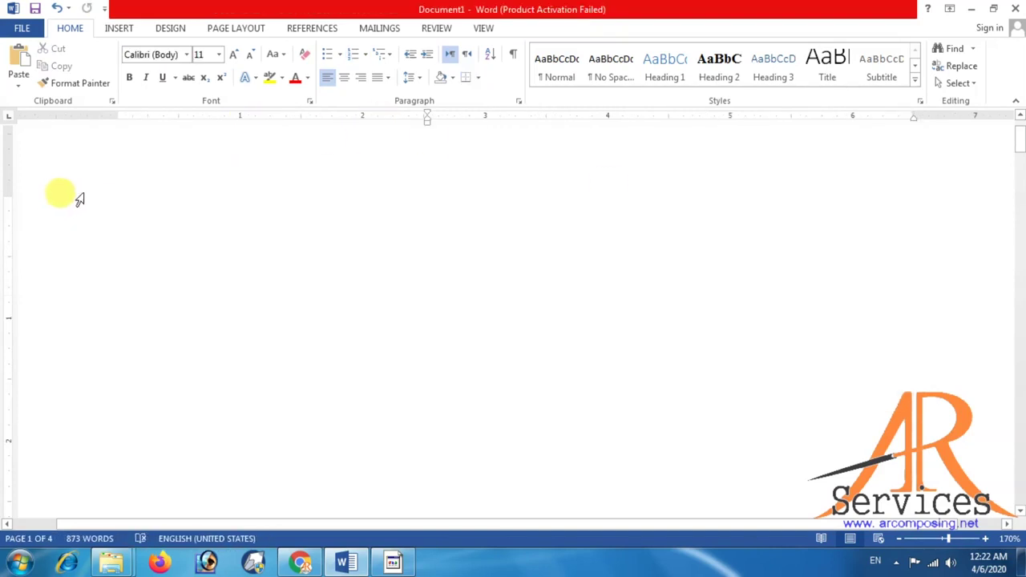
# Step: Remove the empty paragraph's indentation and enter Pakistan, China, India, Iran and Afghanistan on separate lines on page 2
pyautogui.press('BackSpace')
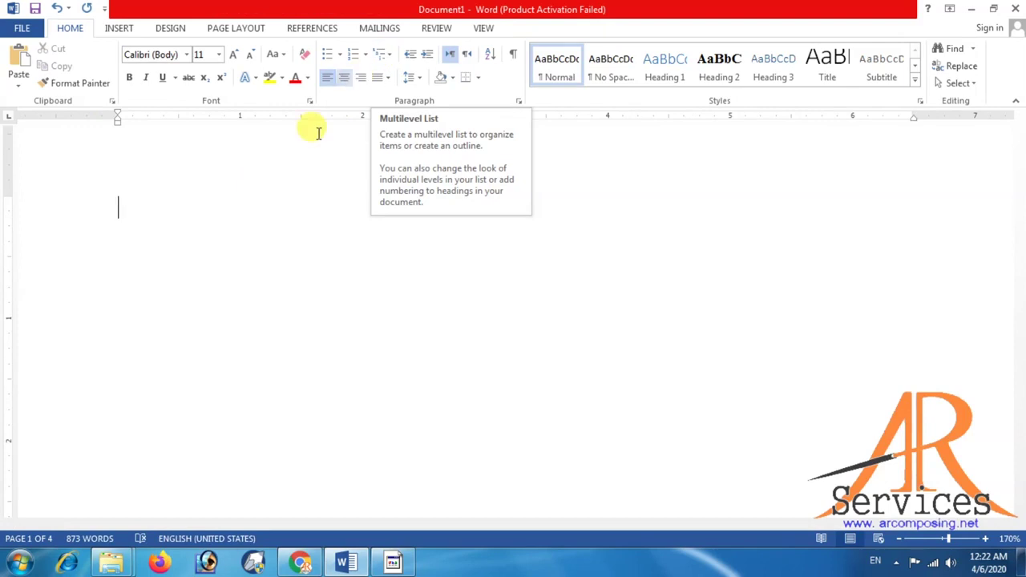
pyautogui.press('Tab')
pyautogui.press('Tab')
pyautogui.press('Tab')
pyautogui.press('Tab')
pyautogui.write('Pakistan China India Iran Afghanistan')
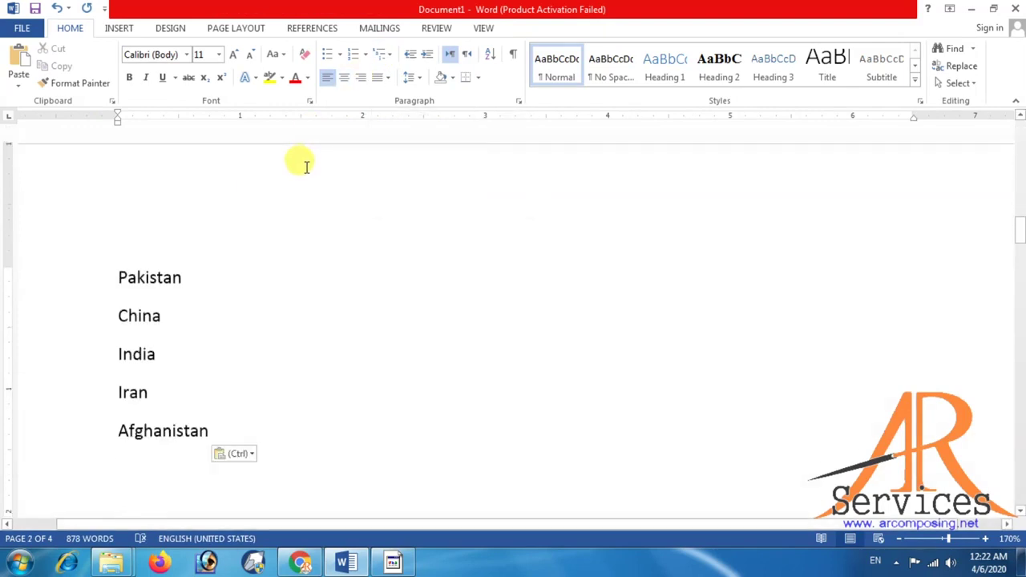
# Step: Enter the same five country names on separate lines at the start of the first page
pyautogui.scroll(-3, 280, 164)
pyautogui.scroll(4, 211, 236)
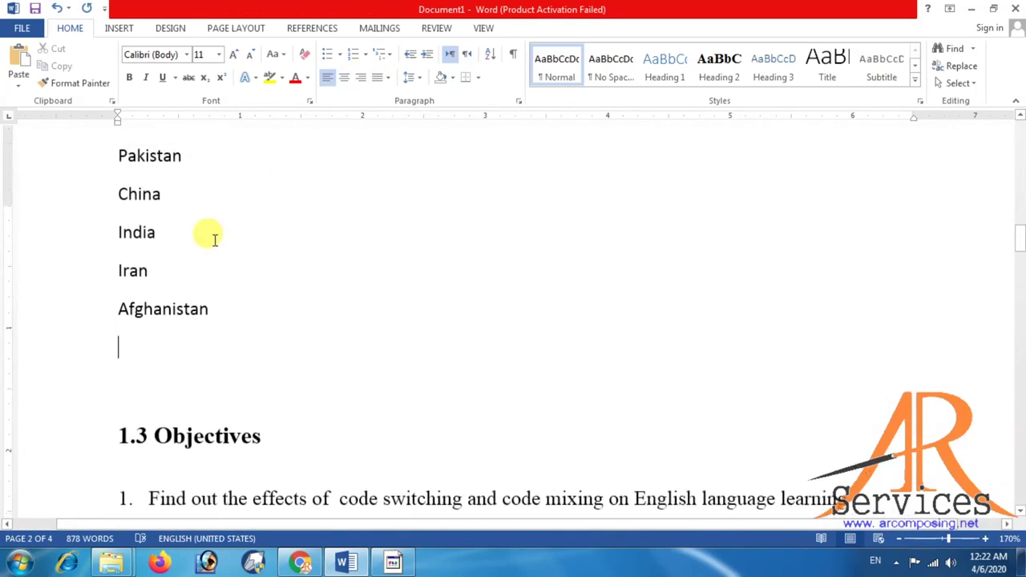
pyautogui.scroll(5, 172, 294)
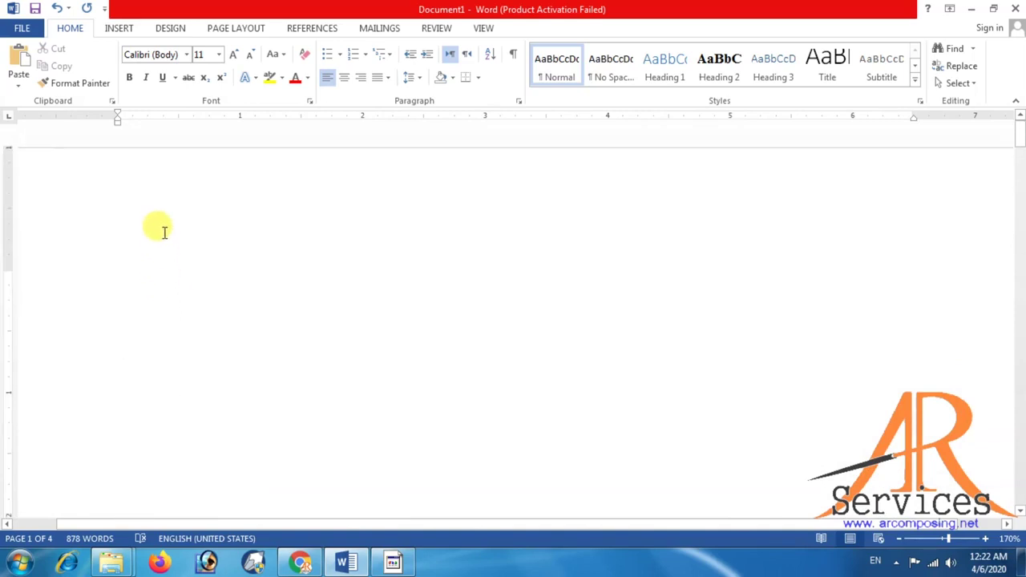
pyautogui.write('Pakistan China India Iran Afghanistan')
pyautogui.click(274, 261)
# Step: Apply the 1., 1.1., 1.1.1. multilevel list style to the five countries on the first page
pyautogui.moveTo(220, 425); pyautogui.dragTo(95, 286)
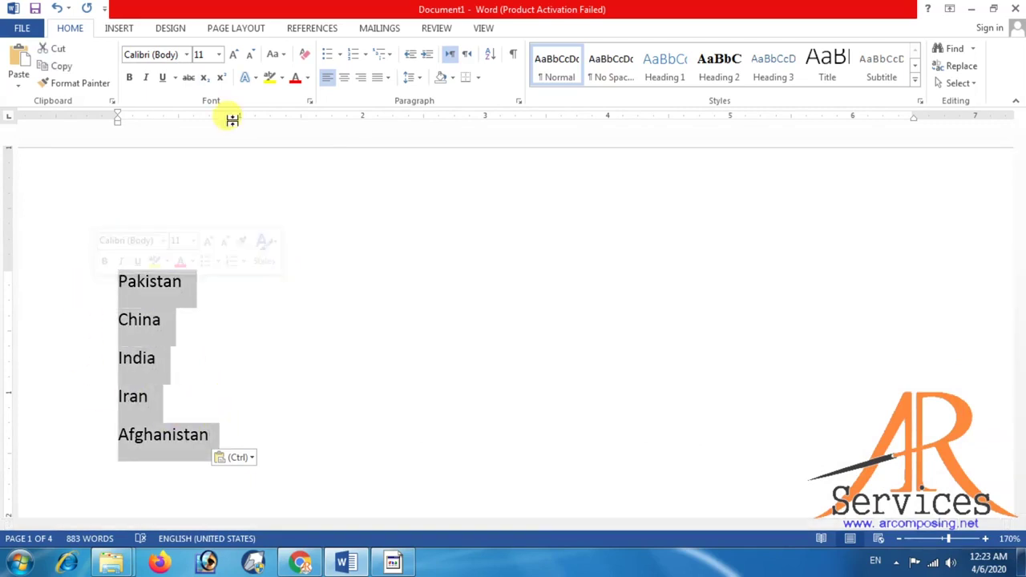
pyautogui.click(385, 56)
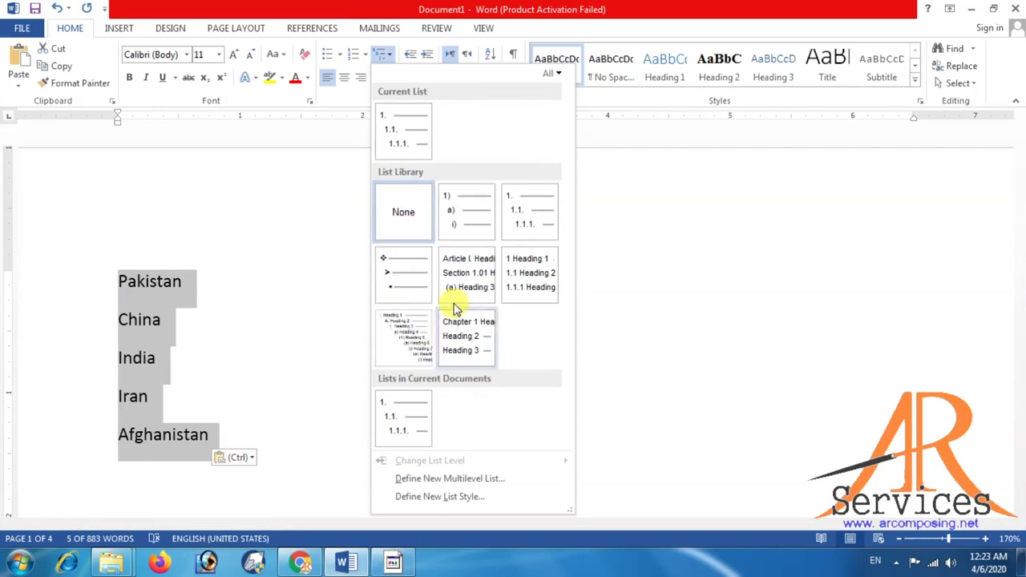
pyautogui.click(514, 217)
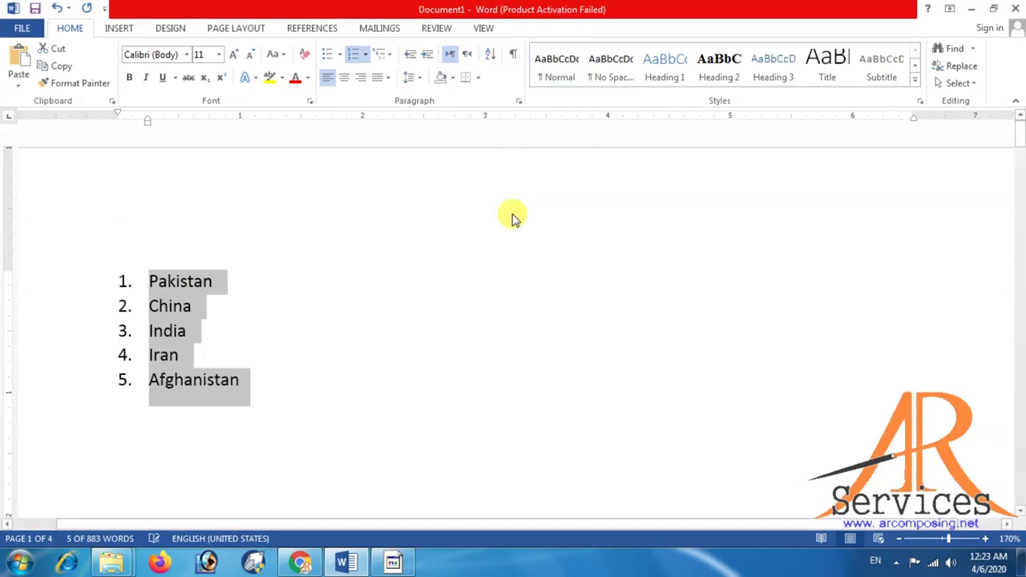
# Step: Add the second-level item "Islambad" under Pakistan
pyautogui.click(224, 272)
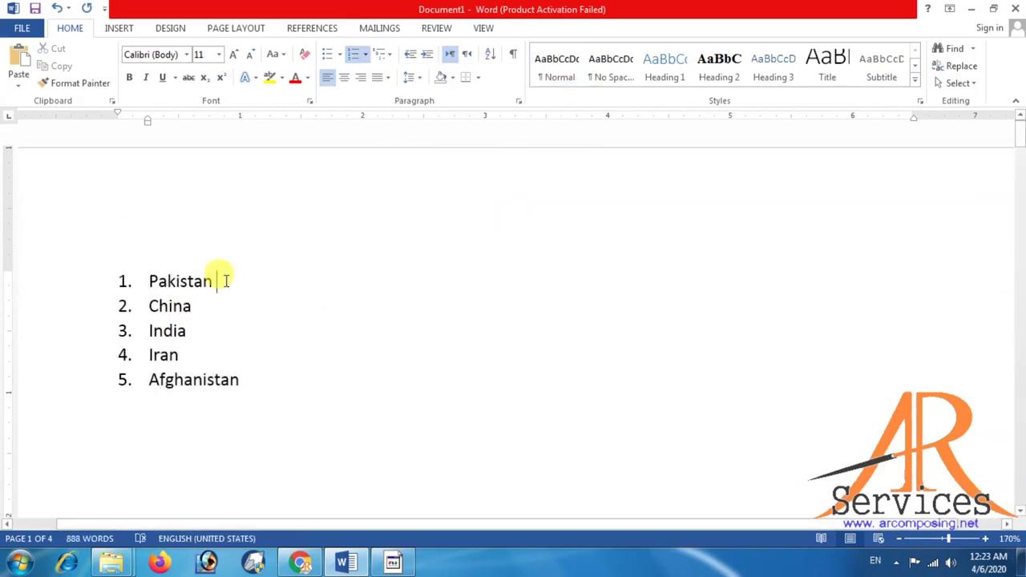
pyautogui.press('Return')
pyautogui.press('Tab')
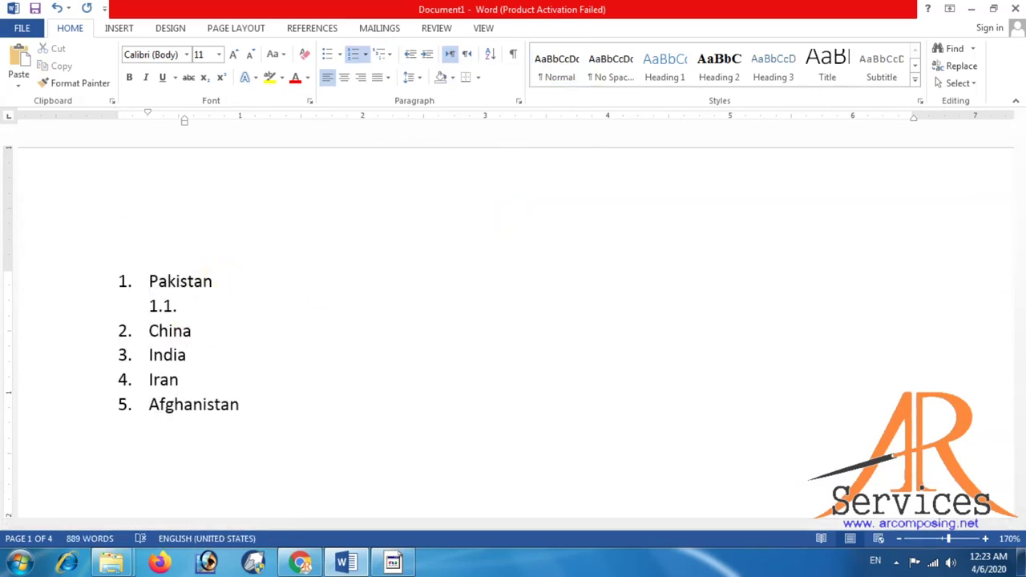
pyautogui.write('Islma')
pyautogui.press('BackSpace')
pyautogui.press('BackSpace')
pyautogui.write('amab')
pyautogui.press('BackSpace')
pyautogui.press('BackSpace')
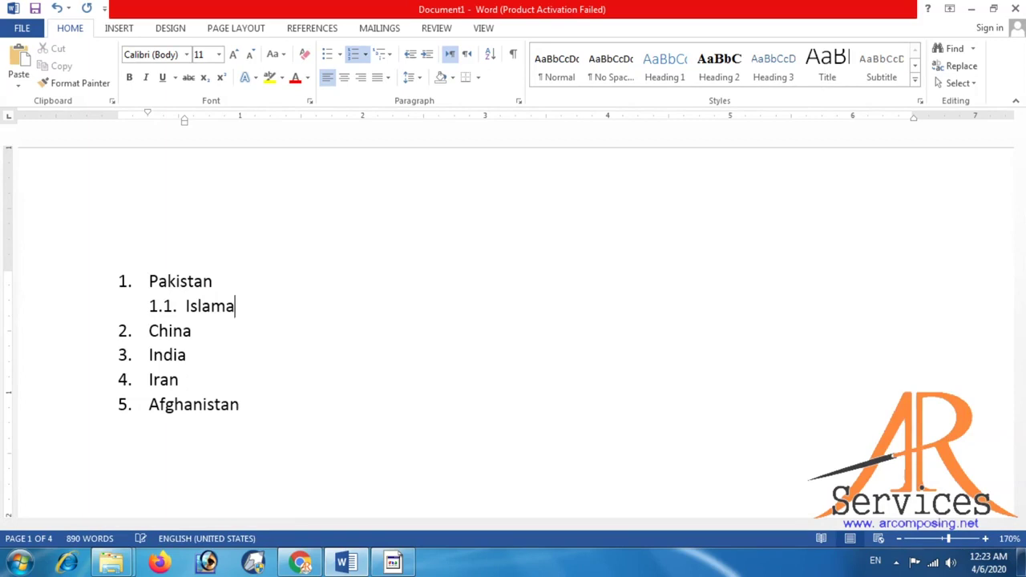
pyautogui.write('bad')
# Step: Add "Punjab" as a third-level item under Islambad and "Sargodha" as a fourth-level item under Punjab
pyautogui.press('Return')
pyautogui.press('Tab')
pyautogui.write('punjab')
pyautogui.press('Return')
pyautogui.press('Tab')
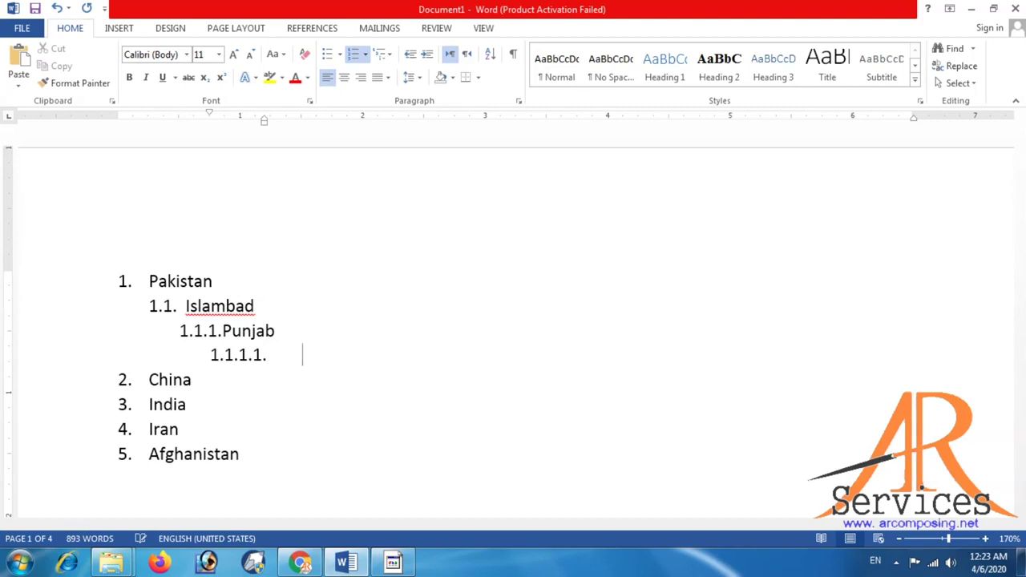
pyautogui.write('Sargodha')
# Step: Add "Khushab" as a fifth-level item under Sargodha and start another item at that level
pyautogui.press('Return')
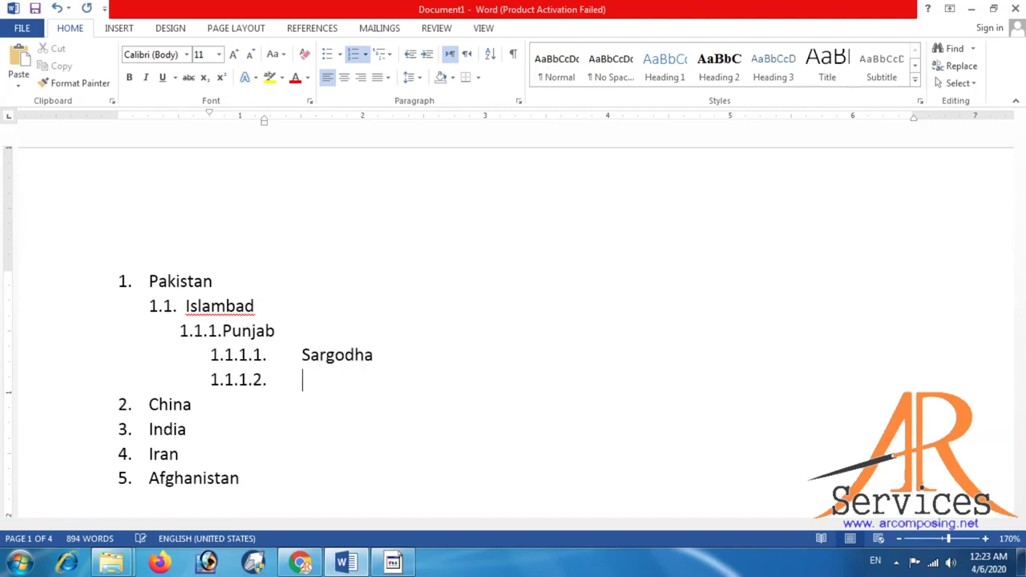
pyautogui.press('Tab')
pyautogui.write('khushab')
pyautogui.press('Return')
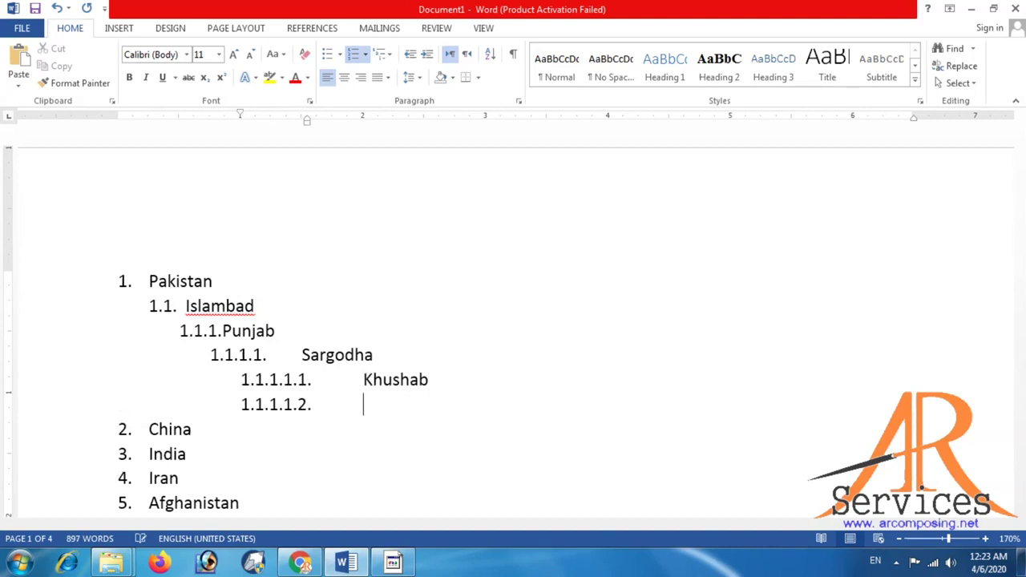
# Step: Apply the 1), a), i) multilevel list style to the nested items from Pakistan through Khushab
pyautogui.moveTo(360, 400); pyautogui.dragTo(141, 282)
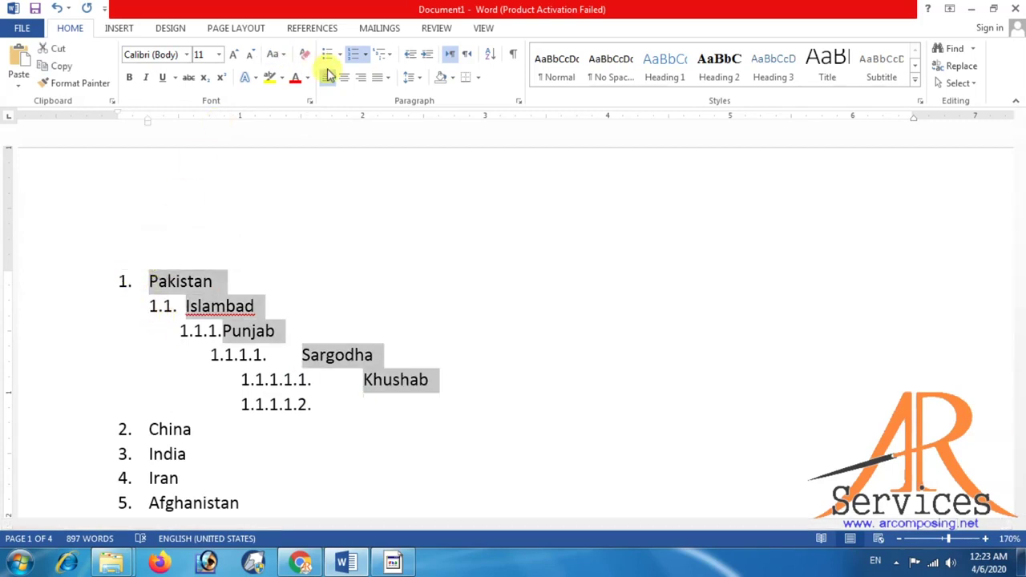
pyautogui.click(390, 58)
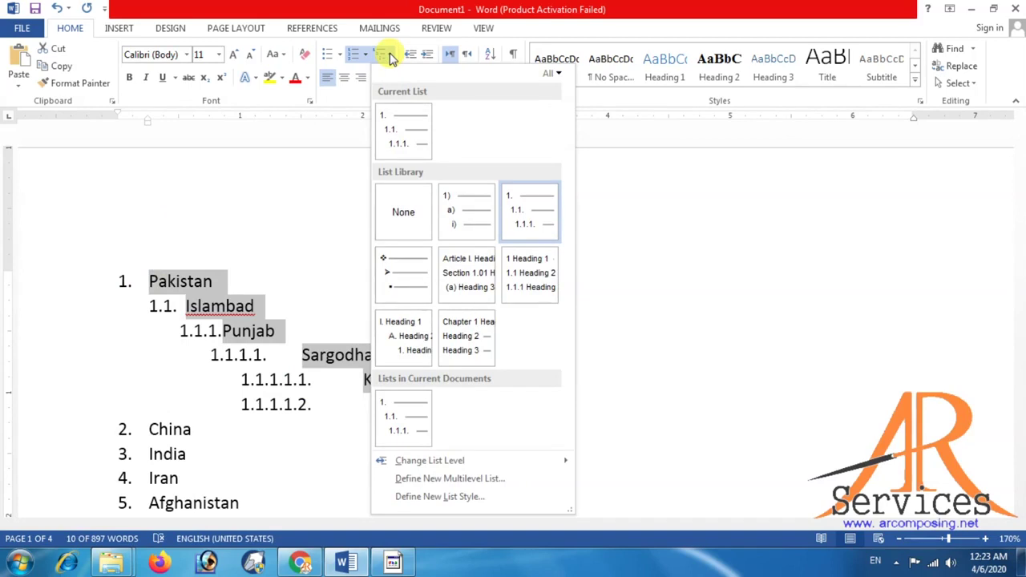
pyautogui.click(461, 222)
pyautogui.click(381, 335)
# Step: Remove the empty numbered item below Khushab
pyautogui.click(341, 412)
pyautogui.press('BackSpace')
pyautogui.press('BackSpace')
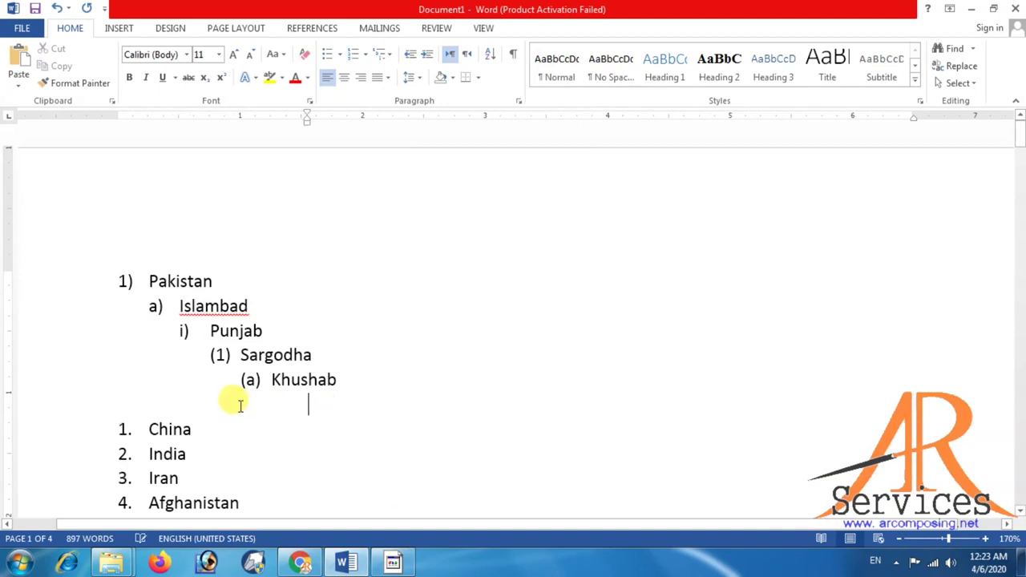
pyautogui.press('BackSpace')
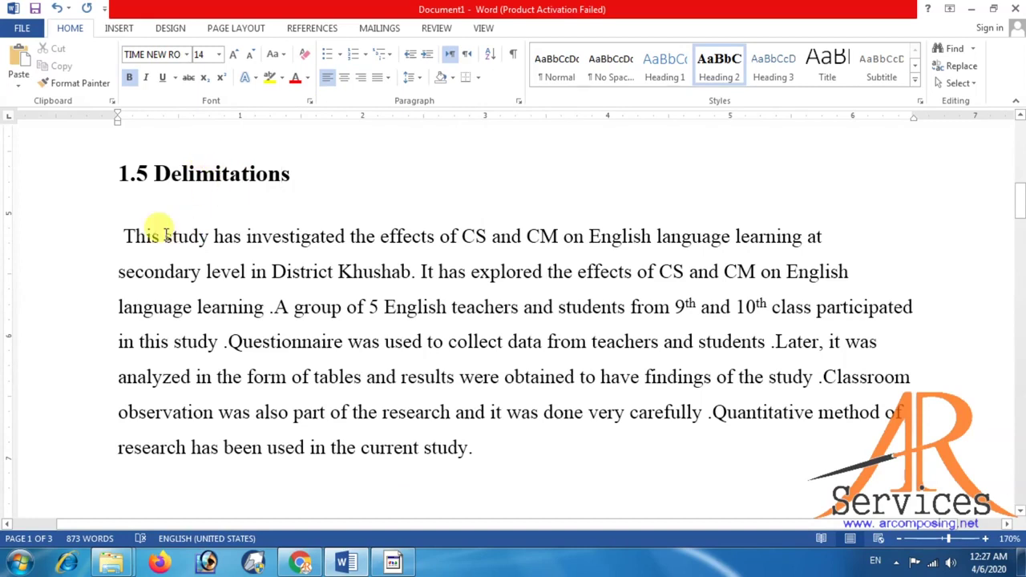
pyautogui.moveTo(171, 214); pyautogui.dragTo(206, 419)
pyautogui.click(315, 236)
pyautogui.click(221, 235)
pyautogui.moveTo(226, 324); pyautogui.dragTo(219, 431)
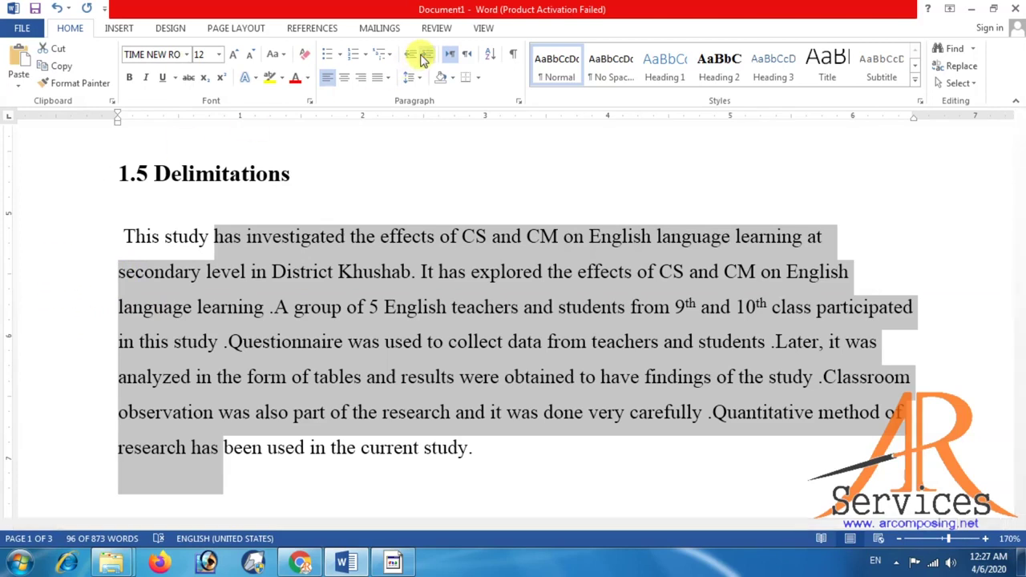
pyautogui.press('Delete')
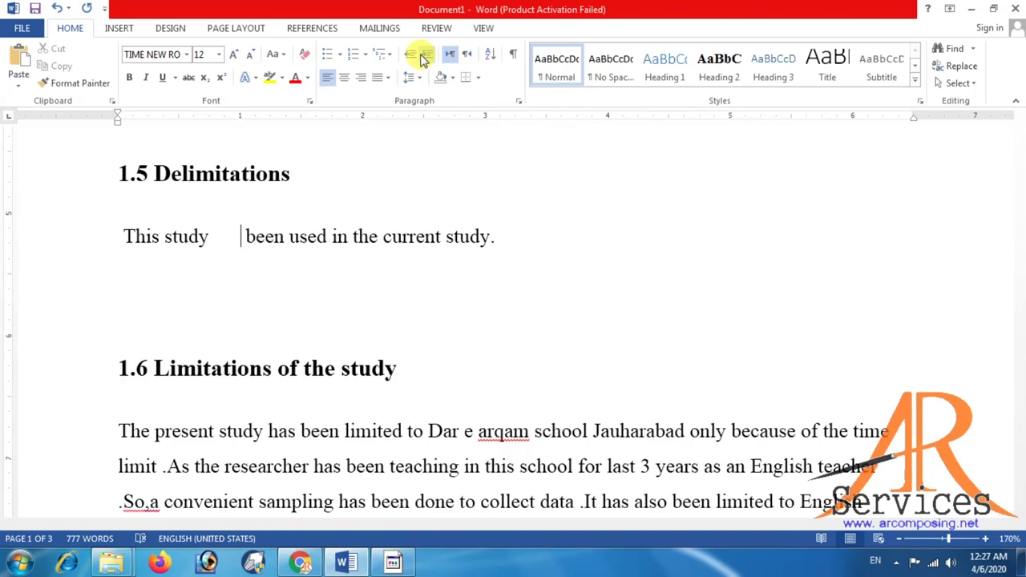
pyautogui.hotkey('ctrl', 'z')
# Step: Select the whole paragraph under 1.5 Delimitations, indent it one level, and undo the indent
pyautogui.click(359, 417)
pyautogui.moveTo(504, 470); pyautogui.dragTo(119, 249)
pyautogui.hotkey('ctrl', 'm')
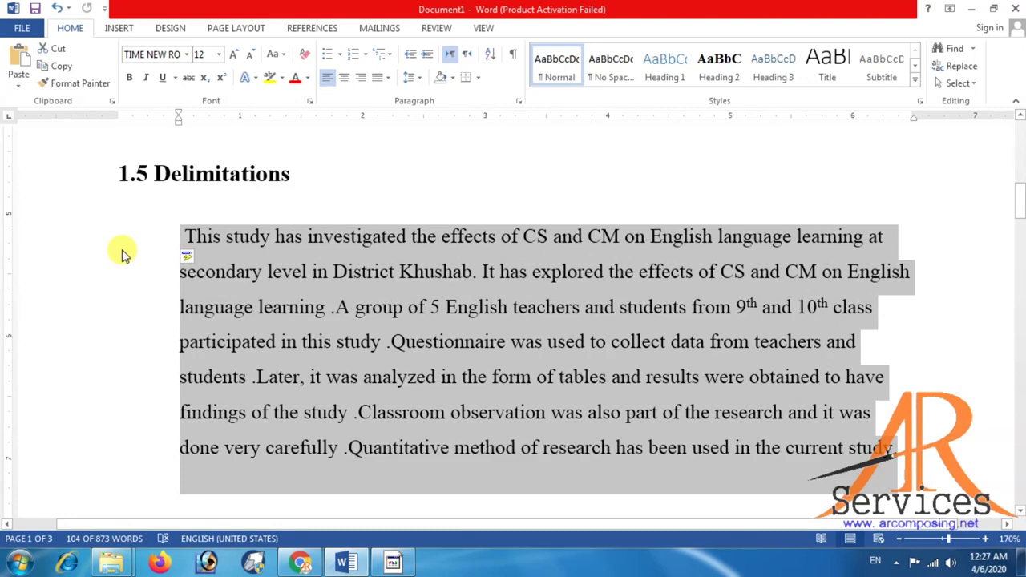
pyautogui.hotkey('ctrl', 'z')
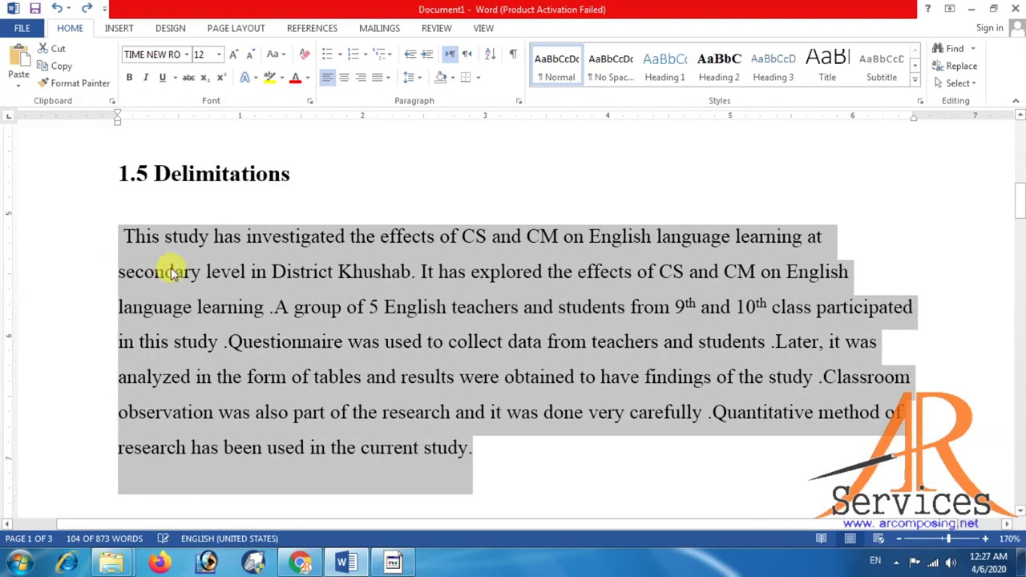
# Step: Increase the indent of the selected Delimitations paragraph, including to the second level, and decrease it back to the margin
pyautogui.click(427, 56)
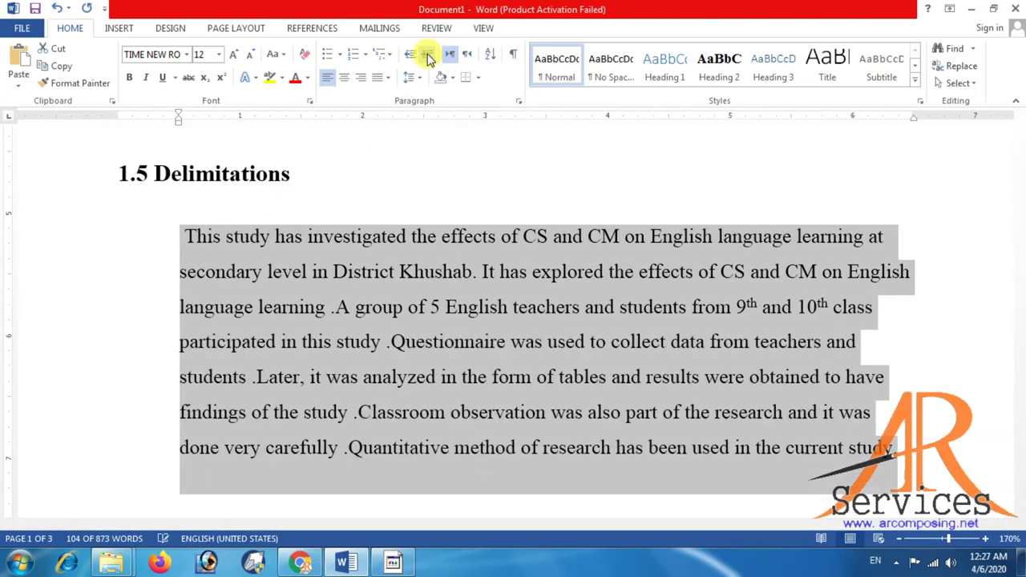
pyautogui.click(410, 58)
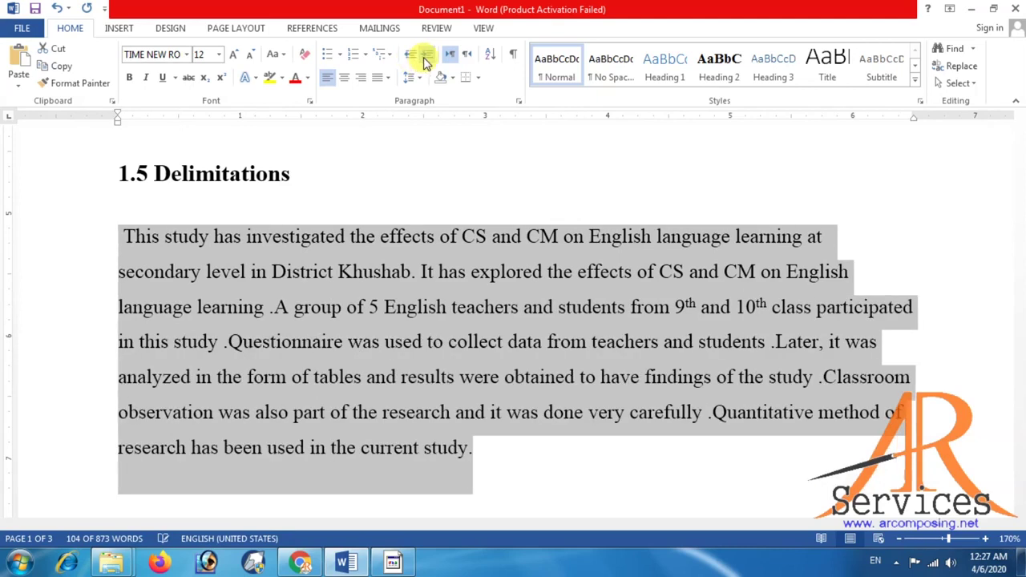
pyautogui.click(424, 61)
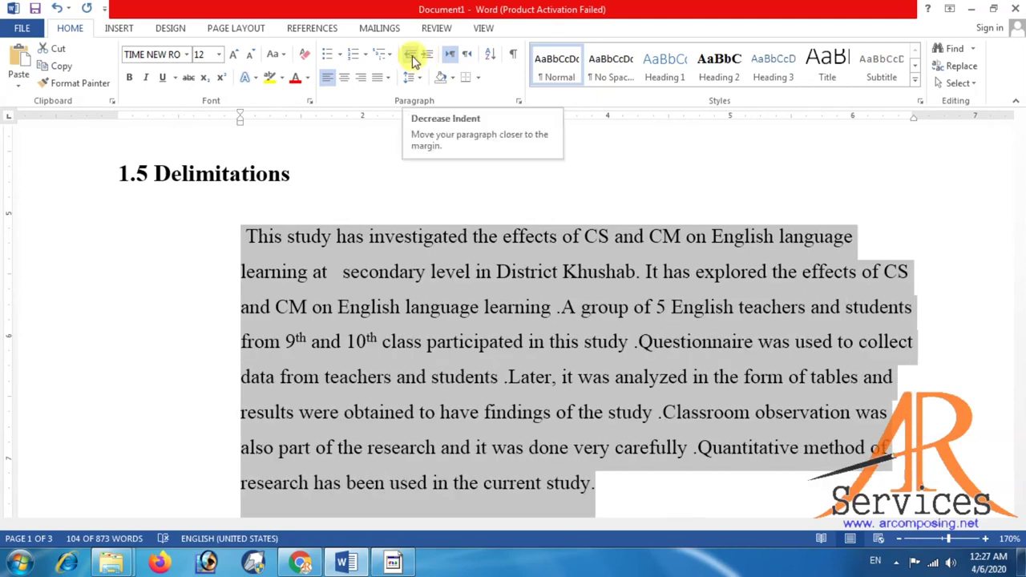
pyautogui.click(411, 58)
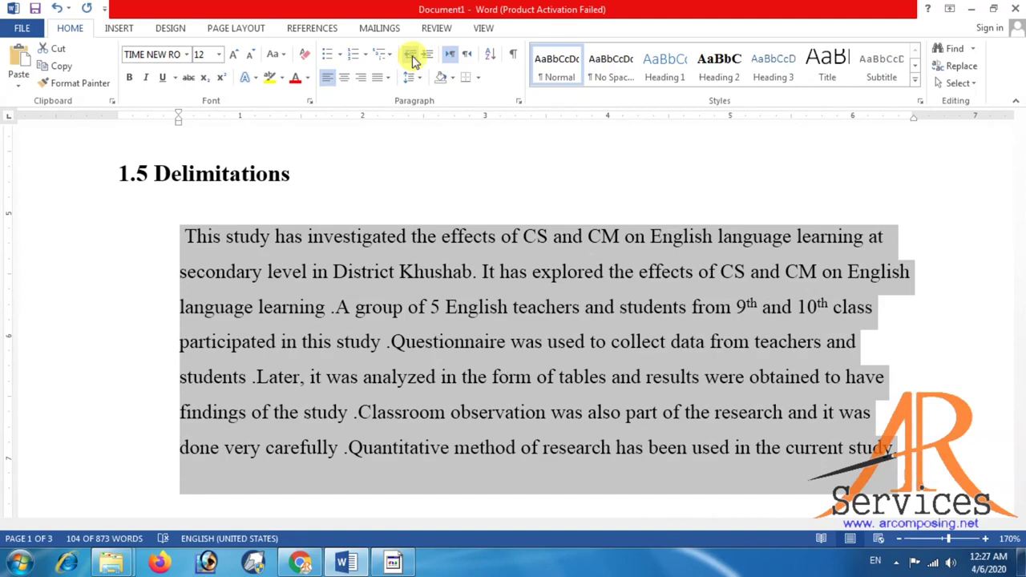
pyautogui.click(411, 57)
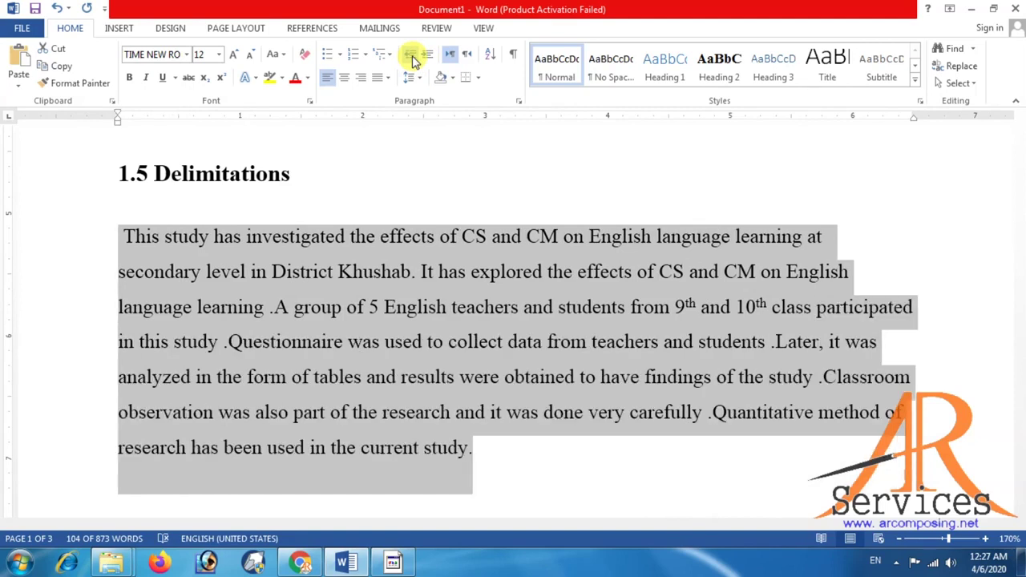
# Step: Indent the selected Delimitations paragraph one level once more and undo that indent
pyautogui.scroll(-2, 643, 238)
pyautogui.scroll(2, 601, 277)
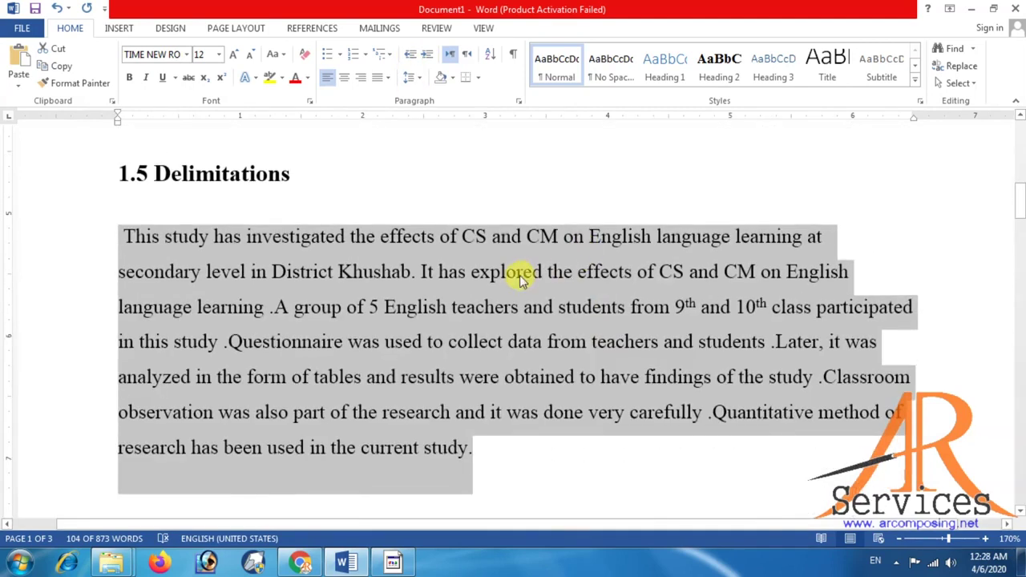
pyautogui.press('Tab')
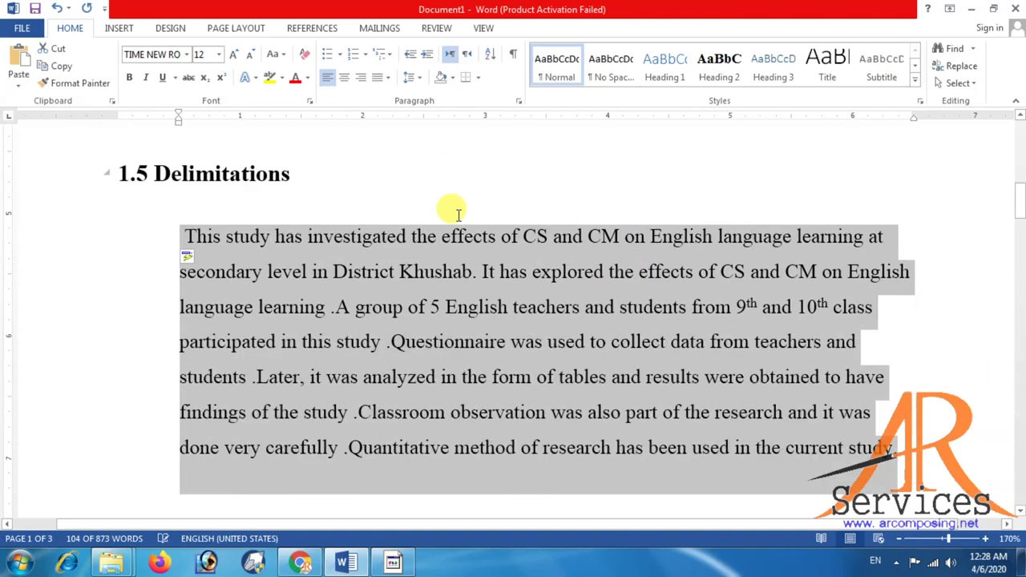
pyautogui.hotkey('ctrl', 'z')
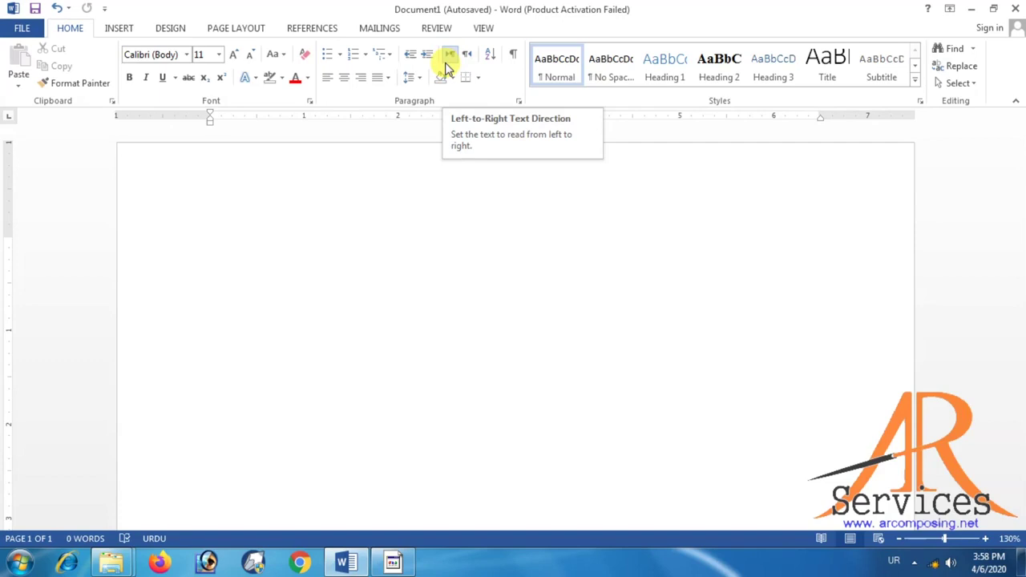
pyautogui.click(448, 56)
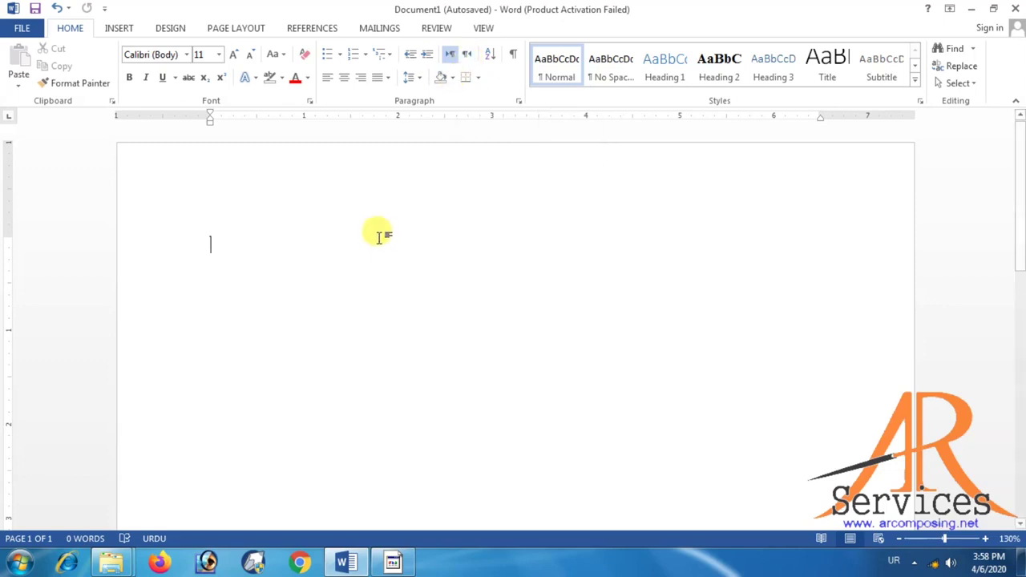
pyautogui.write('ہیر')
pyautogui.press('BackSpace')
pyautogui.press('BackSpace')
pyautogui.press('BackSpace')
pyautogui.press('BackSpace')
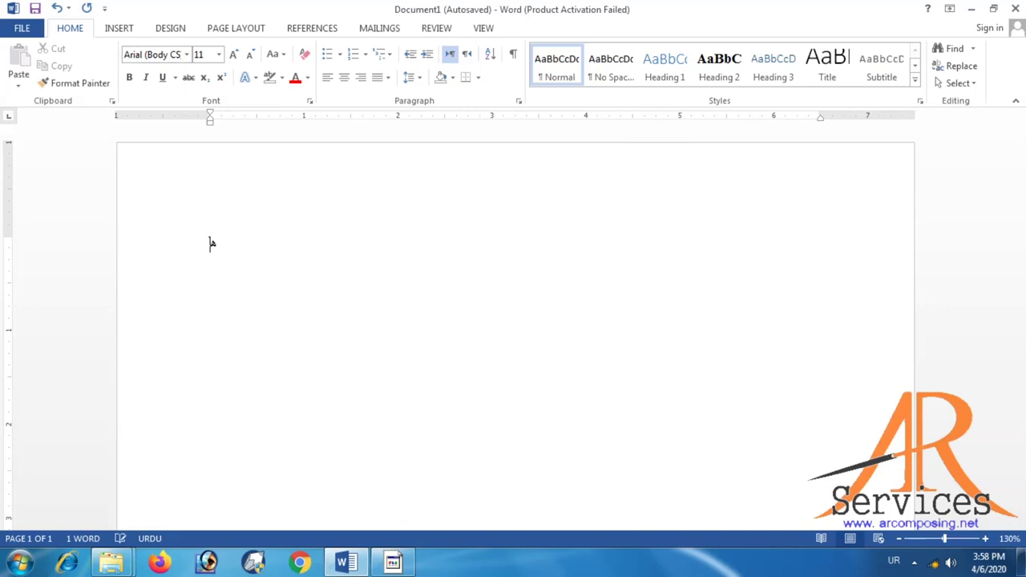
# Step: Switch the input language to English and write "How are you?" as left-to-right text
pyautogui.hotkey('alt', 'shift')
pyautogui.write('H')
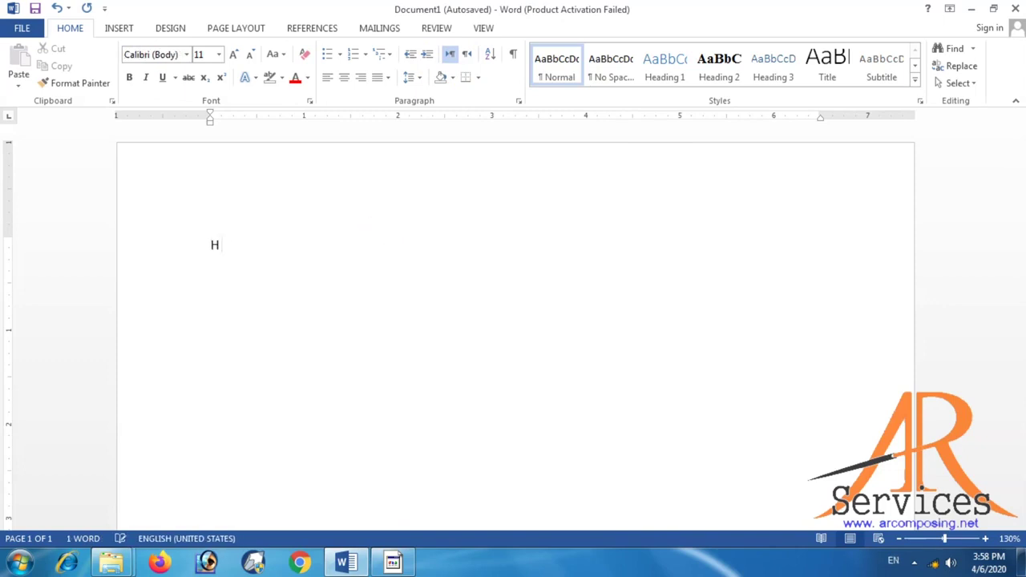
pyautogui.write('Ow are you?')
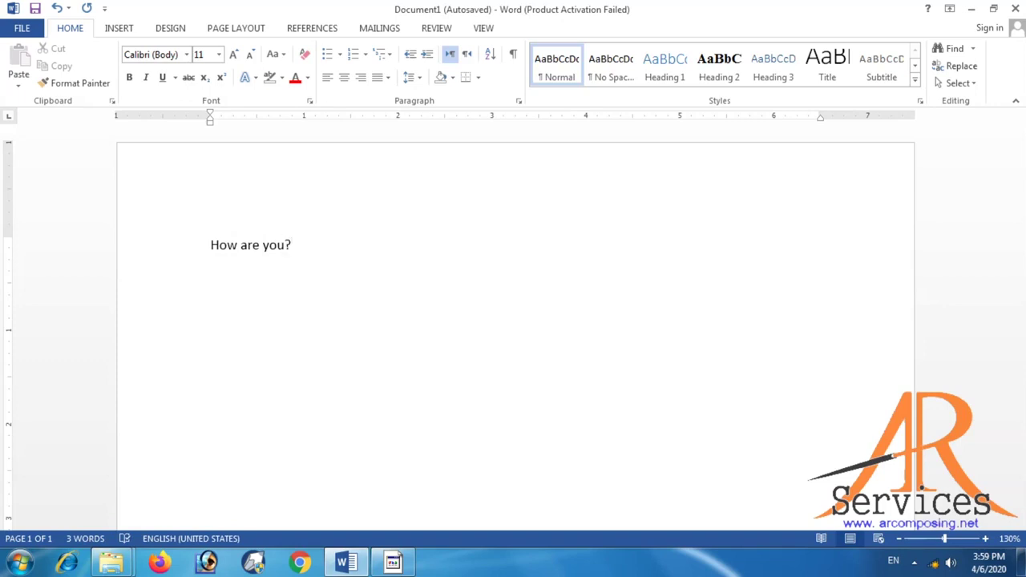
# Step: On the line below, set right-to-left text direction, switch the input language to Urdu and write "آپ کا کیا حال ہے ؟"
pyautogui.click(465, 54)
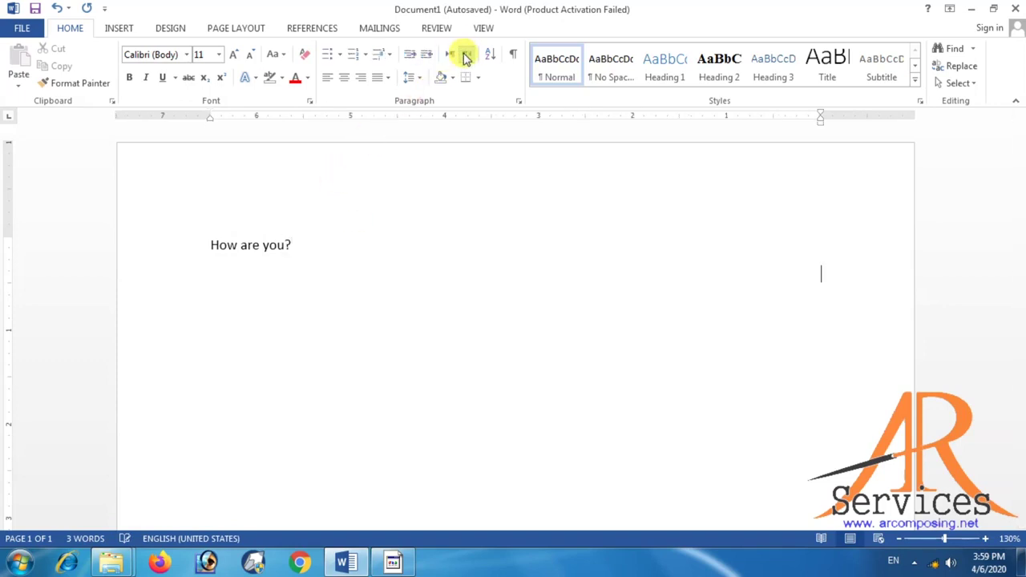
pyautogui.hotkey('alt', 'shift')
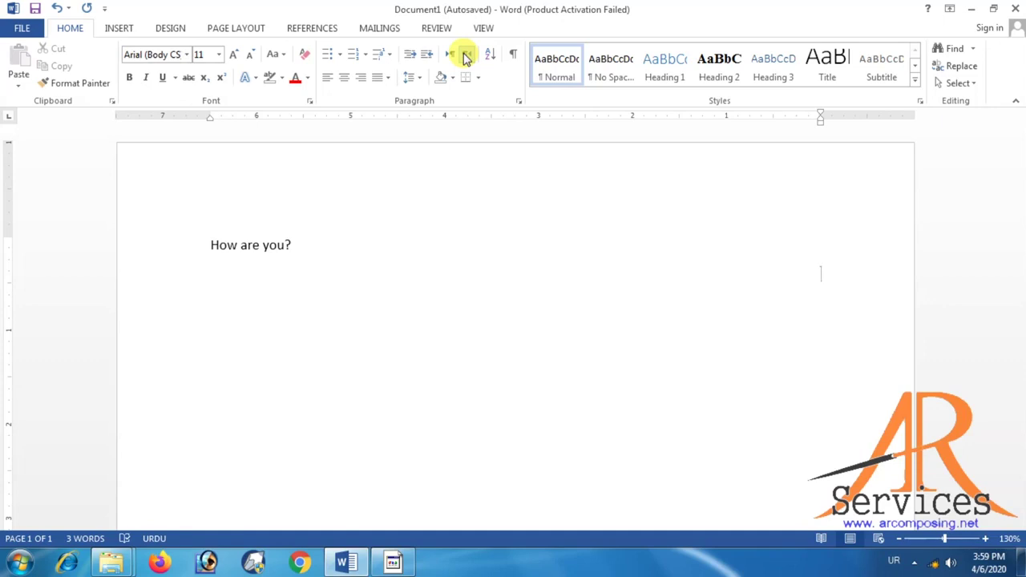
pyautogui.click(466, 56)
pyautogui.write('آپ کیس')
pyautogui.press('BackSpace')
pyautogui.press('BackSpace')
pyautogui.press('BackSpace')
pyautogui.write('ا')
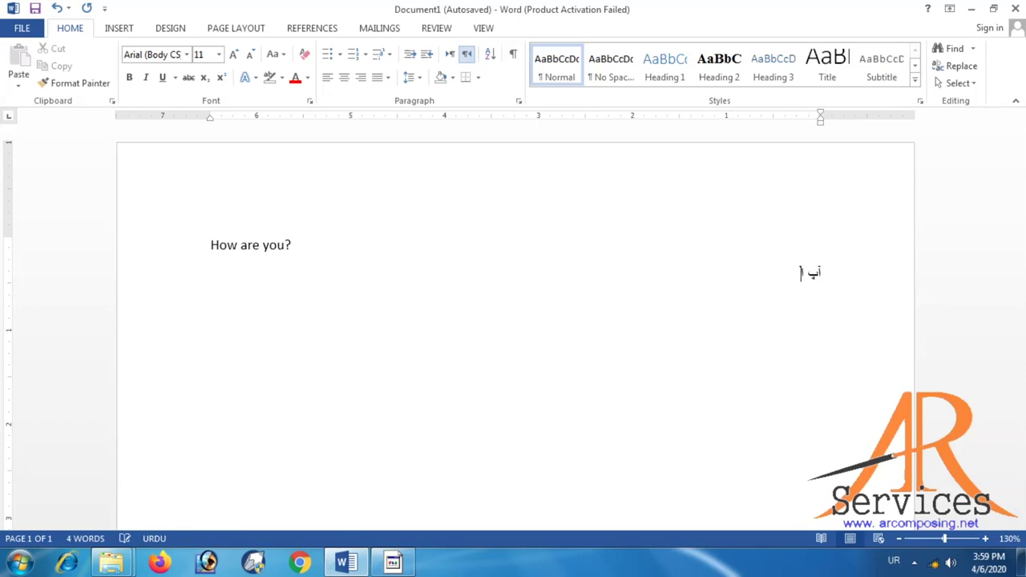
pyautogui.write(' کیا حال ہے؟')
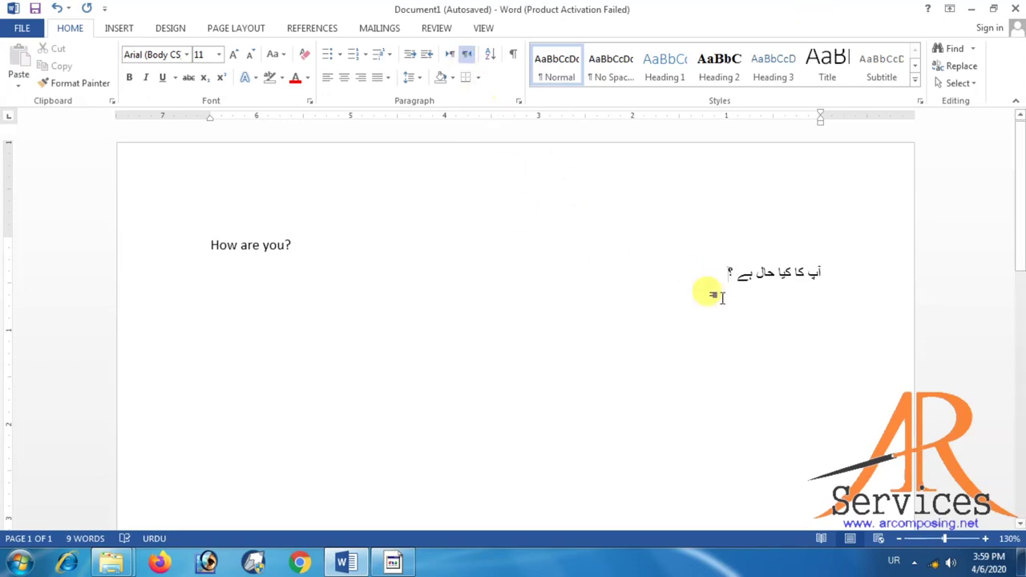
pyautogui.moveTo(833, 291); pyautogui.dragTo(689, 280)
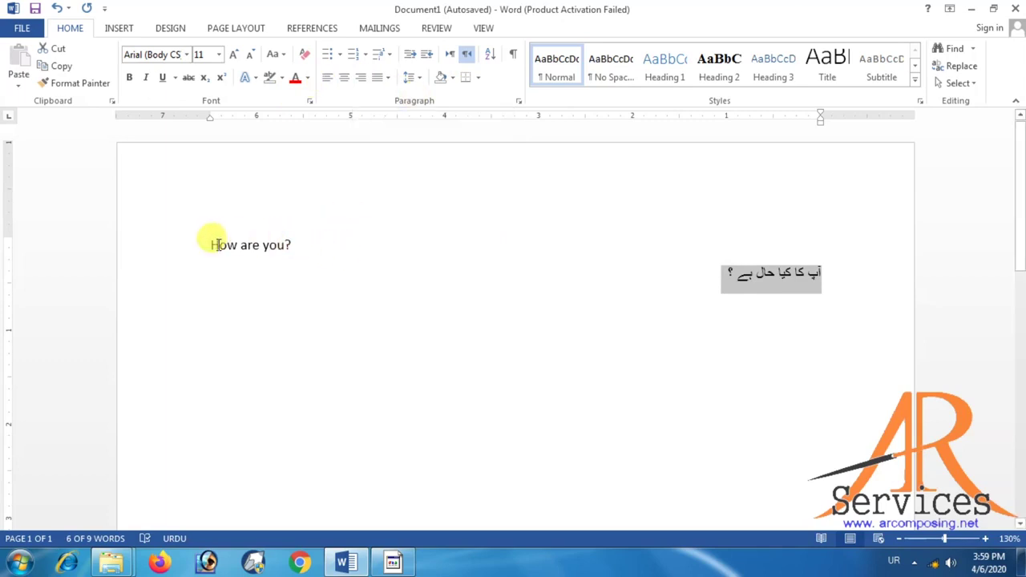
pyautogui.click(189, 245)
pyautogui.hotkey('ctrl', 'shift')
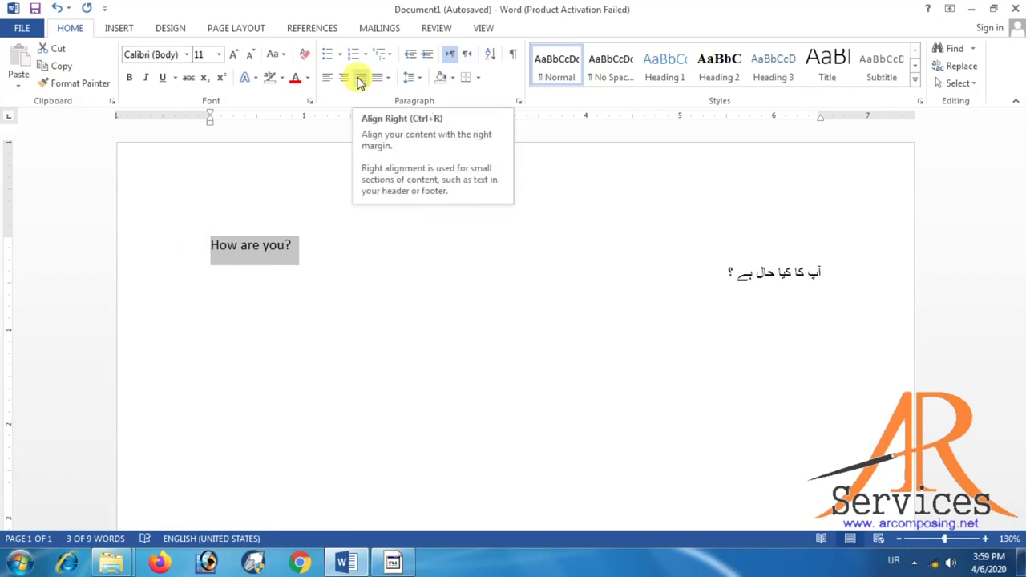
pyautogui.click(721, 366)
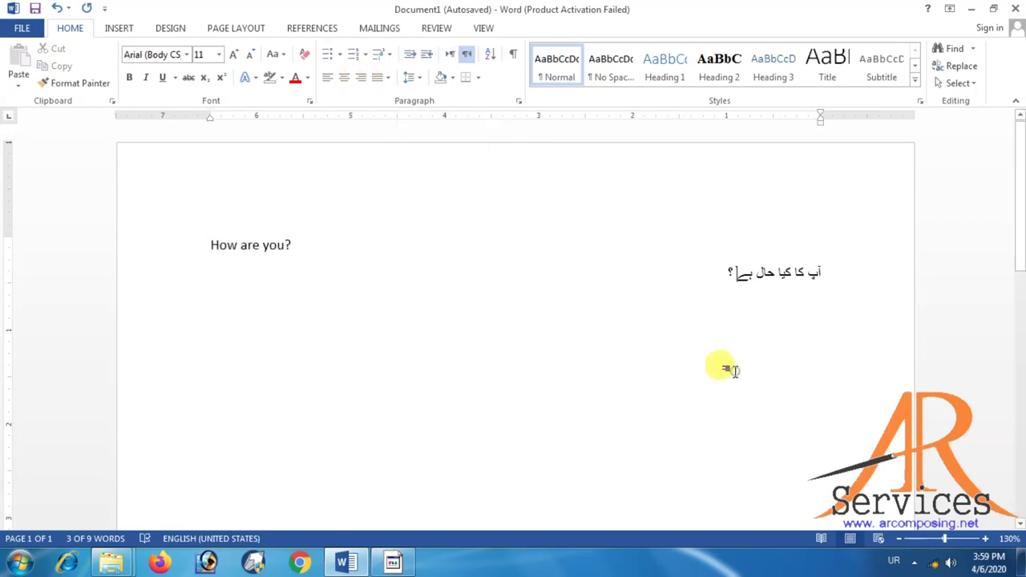
# Step: Set the font of the Urdu line to Jameel Noori Nastaleeq
pyautogui.moveTo(703, 267); pyautogui.dragTo(831, 255)
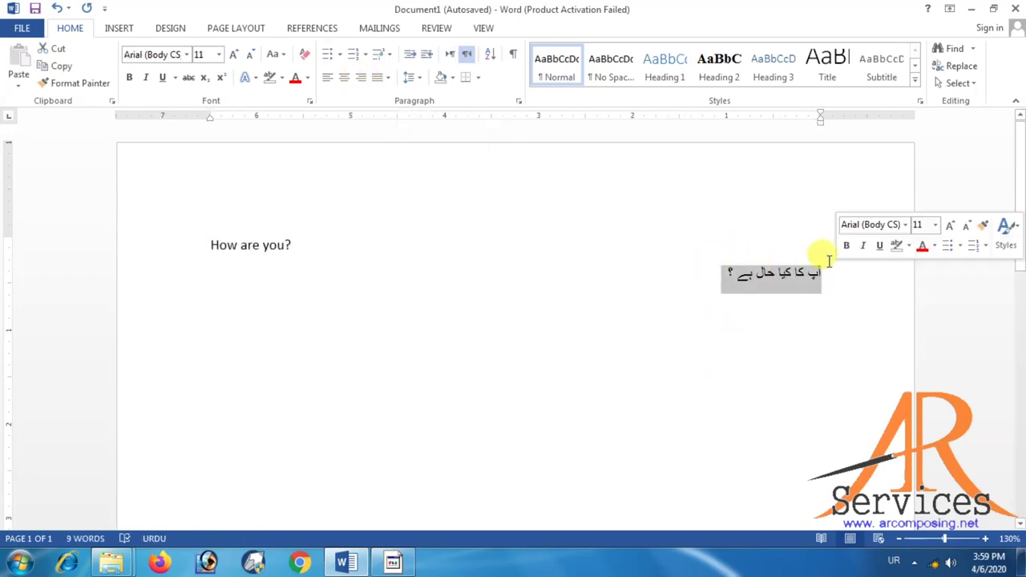
pyautogui.click(188, 56)
pyautogui.click(187, 56)
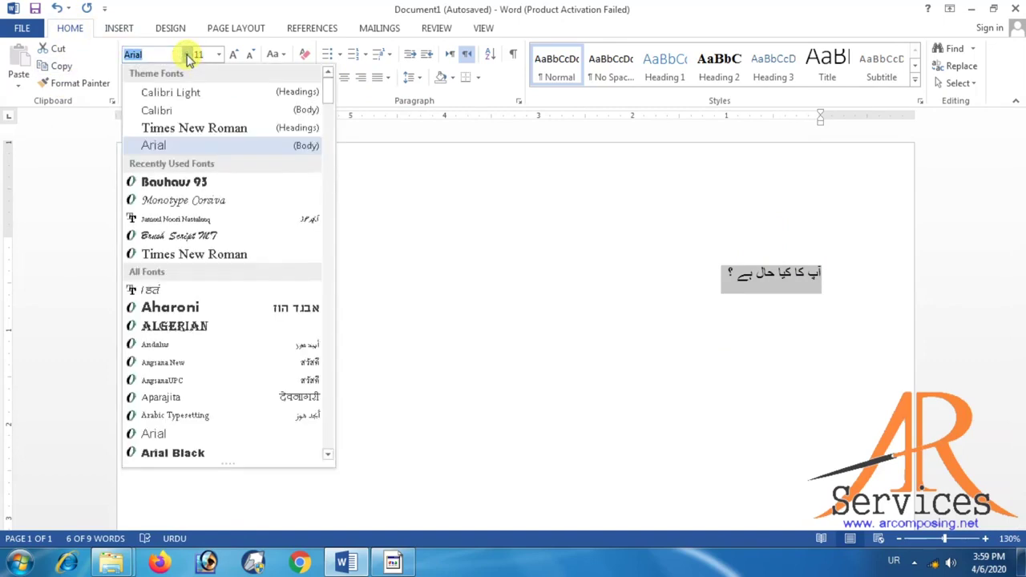
pyautogui.click(172, 215)
pyautogui.click(715, 291)
pyautogui.moveTo(744, 278); pyautogui.dragTo(832, 280)
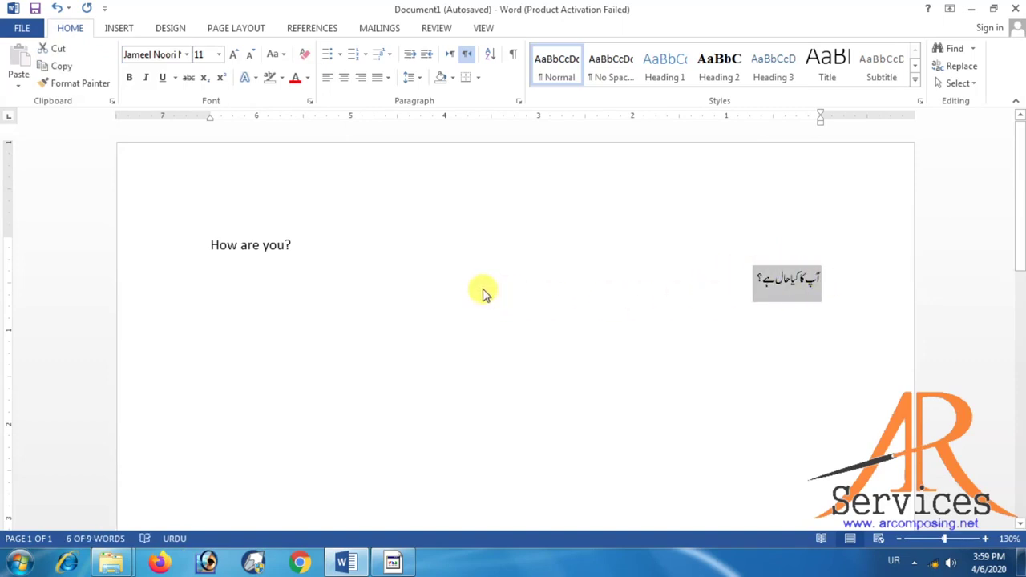
# Step: Delete all text from the document and insert a table with five columns and one row
pyautogui.hotkey('ctrl', 'a')
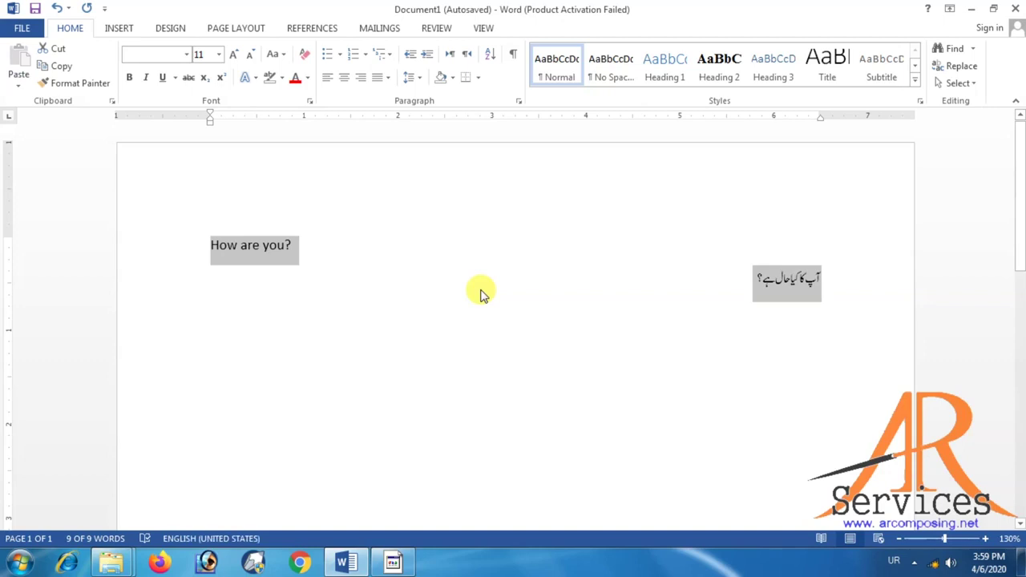
pyautogui.press('Delete')
pyautogui.click(119, 28)
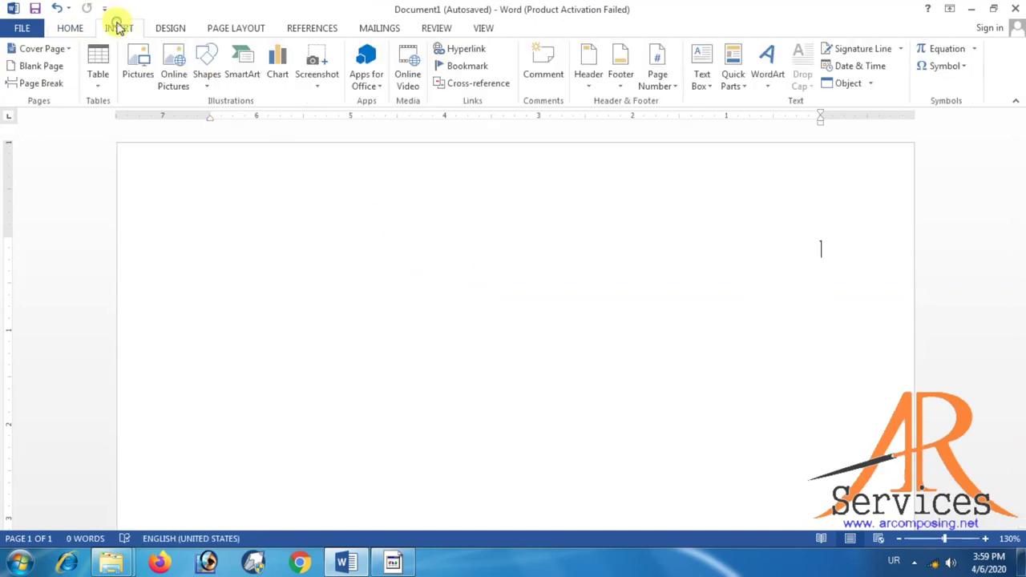
pyautogui.click(99, 81)
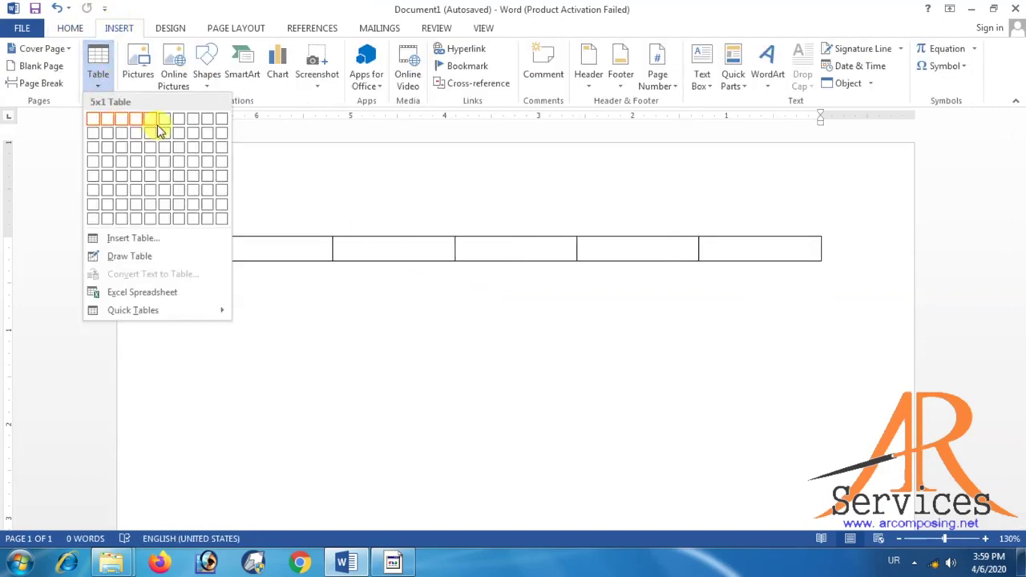
pyautogui.click(159, 131)
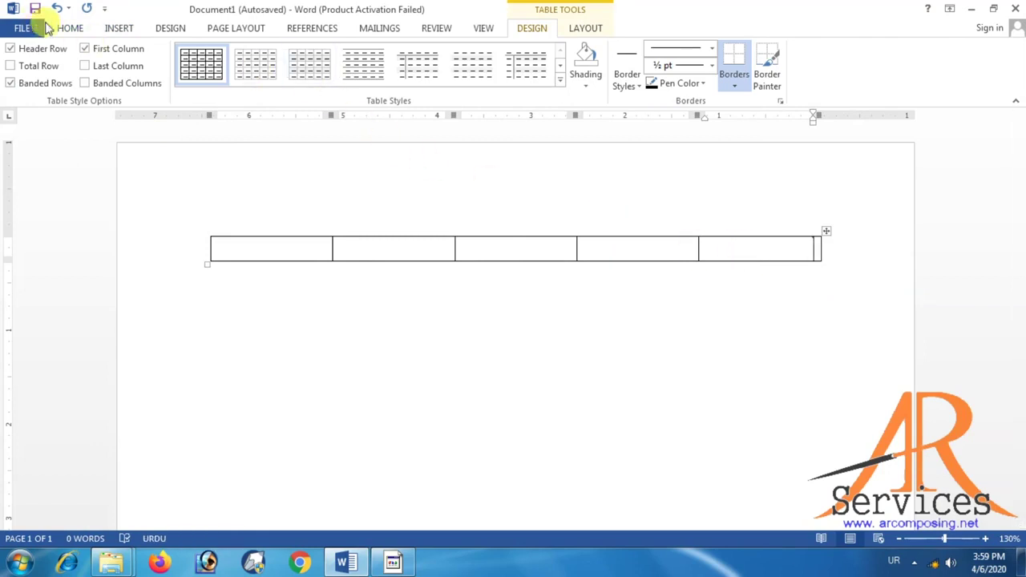
pyautogui.click(84, 29)
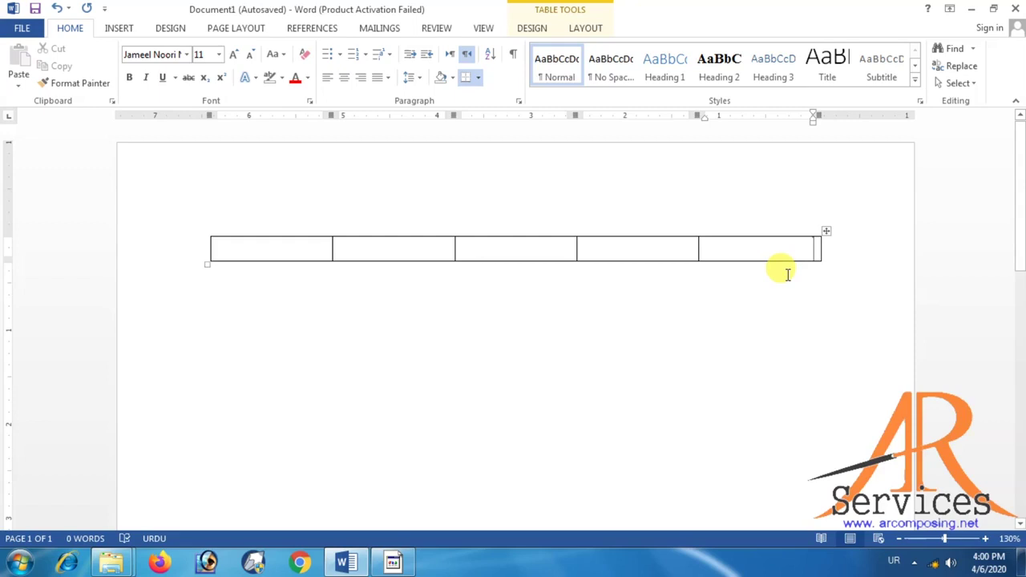
# Step: Fill the table's first two header cells, starting from the right-hand cell, with "نمبر شمار" and "نام"
pyautogui.write('نمبر')
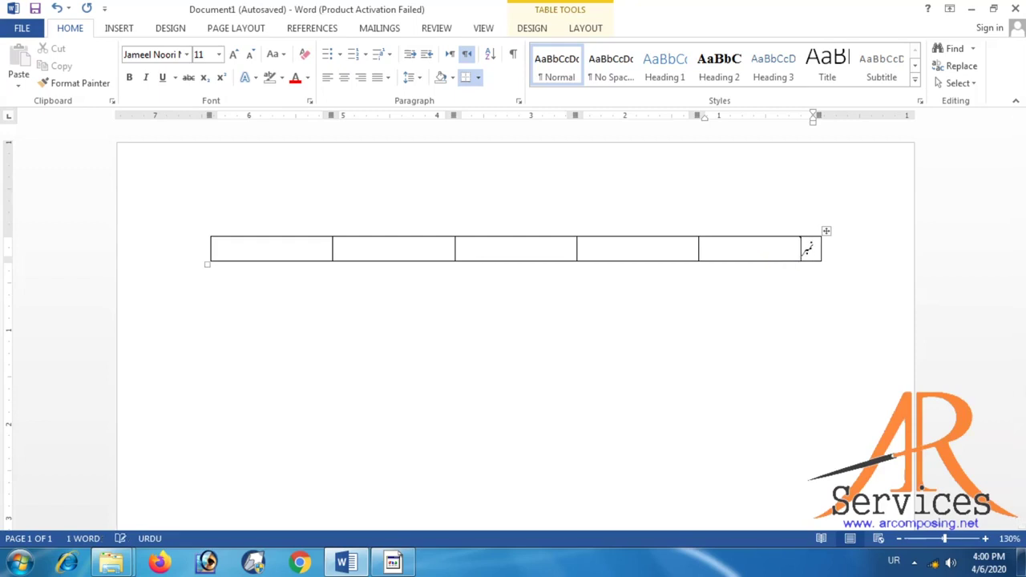
pyautogui.write(' شمار')
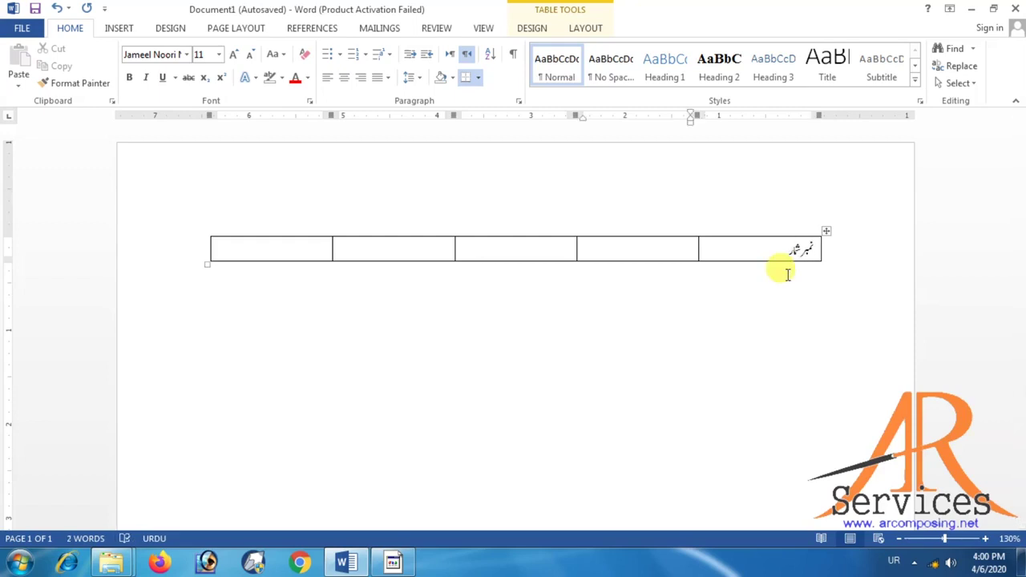
pyautogui.press('Tab')
pyautogui.write('نام')
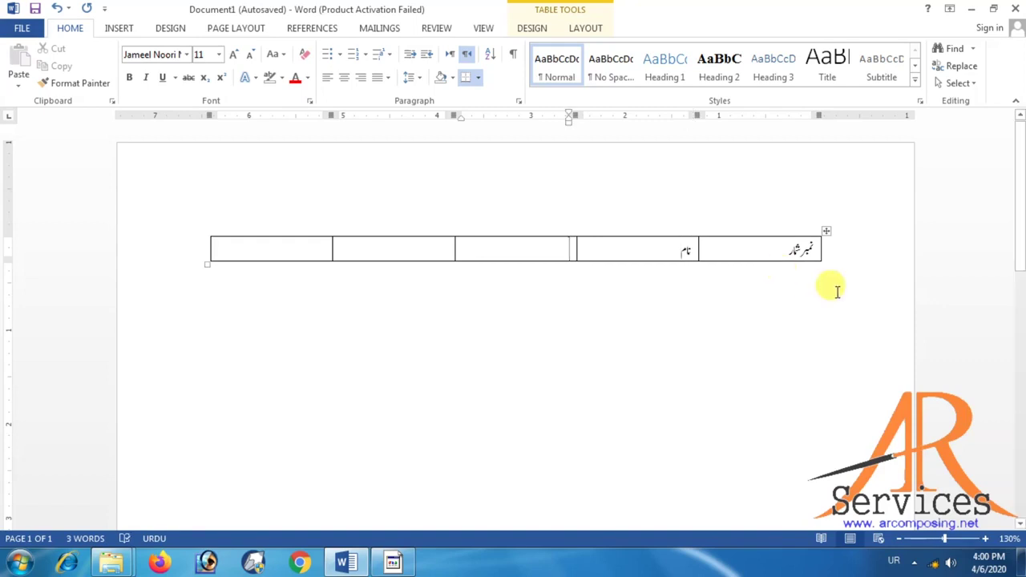
# Step: Below the table, set left-to-right text direction and insert a second table with six columns and one row
pyautogui.click(785, 314)
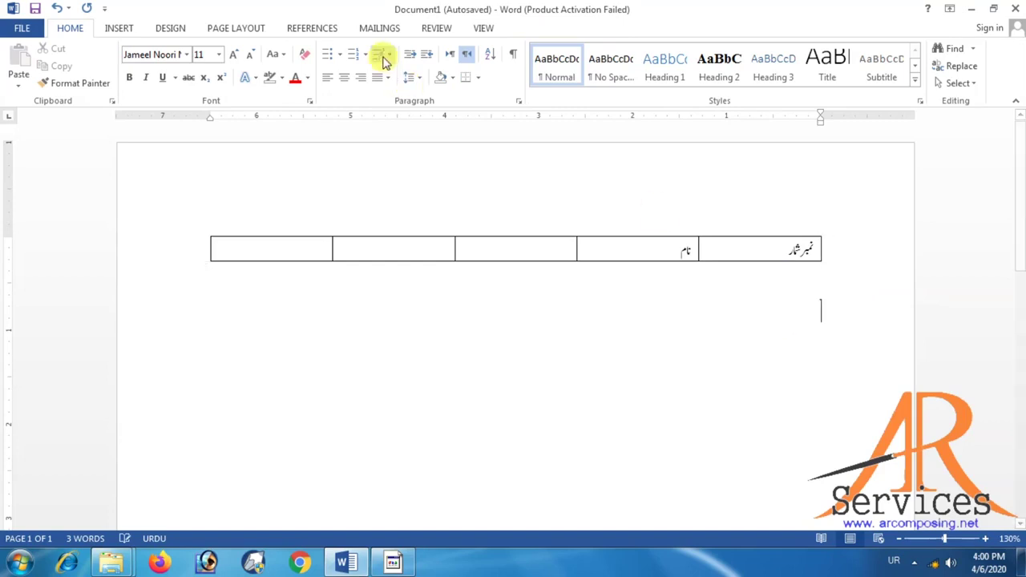
pyautogui.click(450, 56)
pyautogui.click(118, 28)
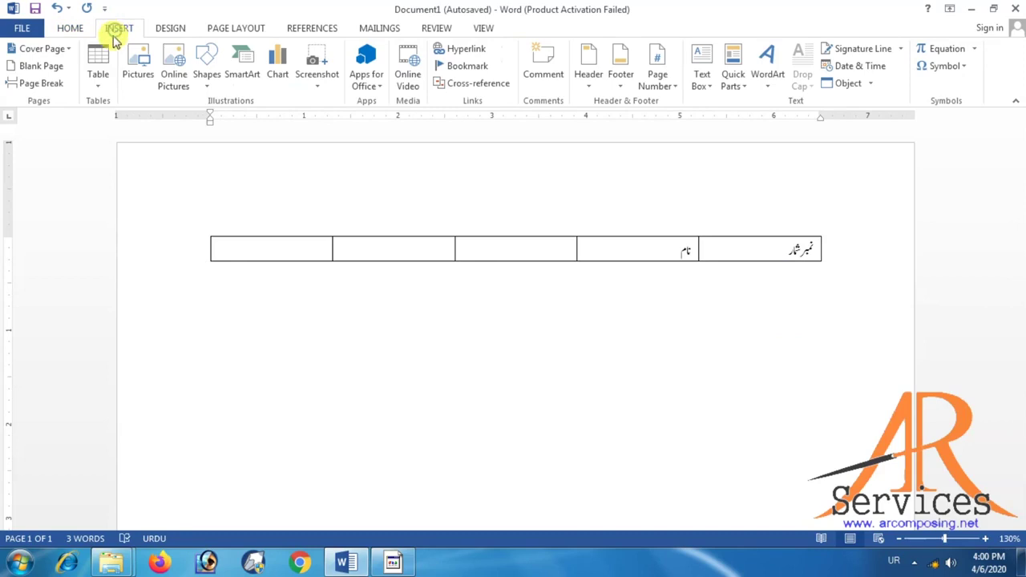
pyautogui.click(98, 68)
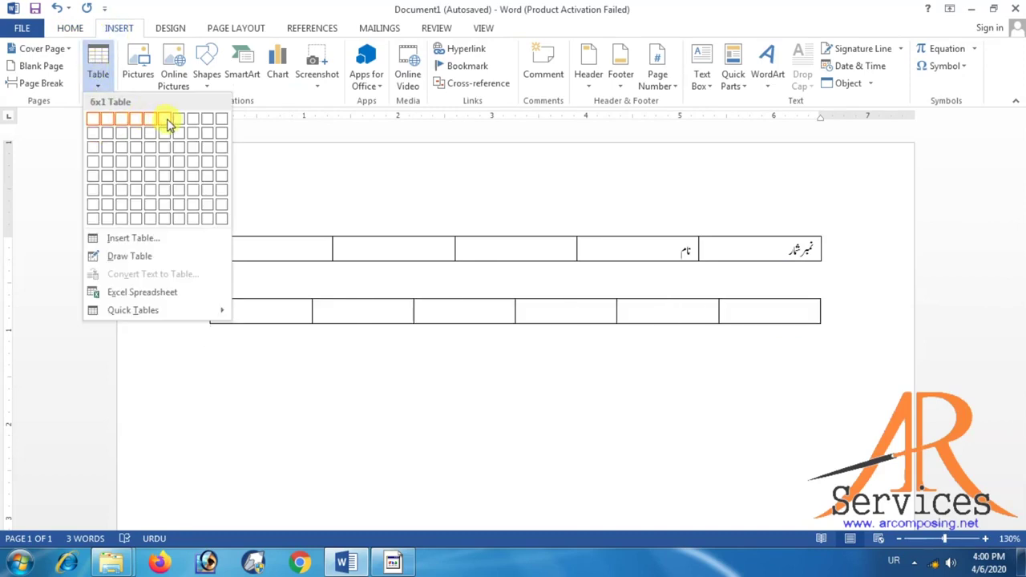
pyautogui.click(166, 119)
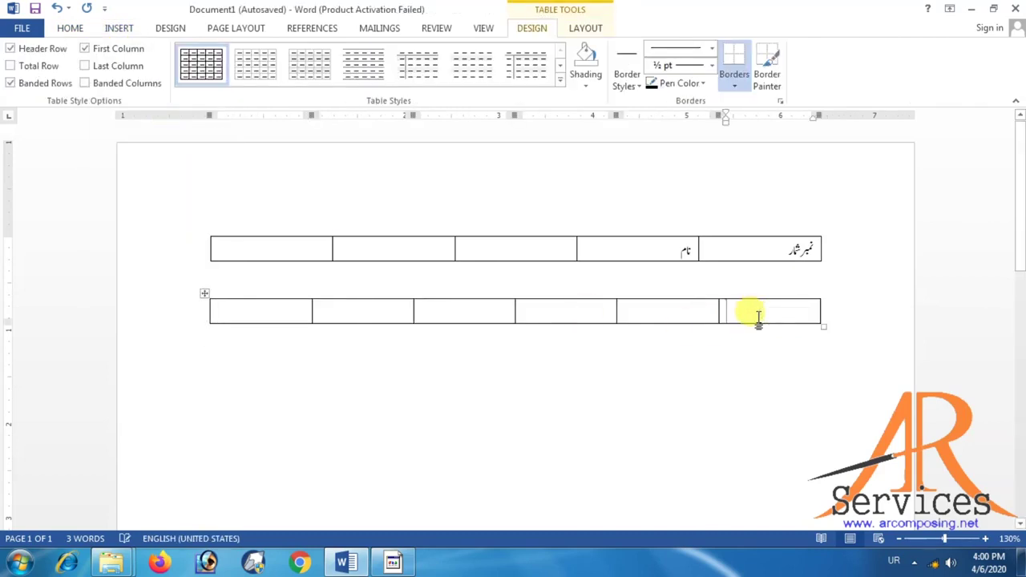
# Step: Enter "نمبر شمار" in the right-hand cell of the second table and add a new row below it
pyautogui.write('نم')
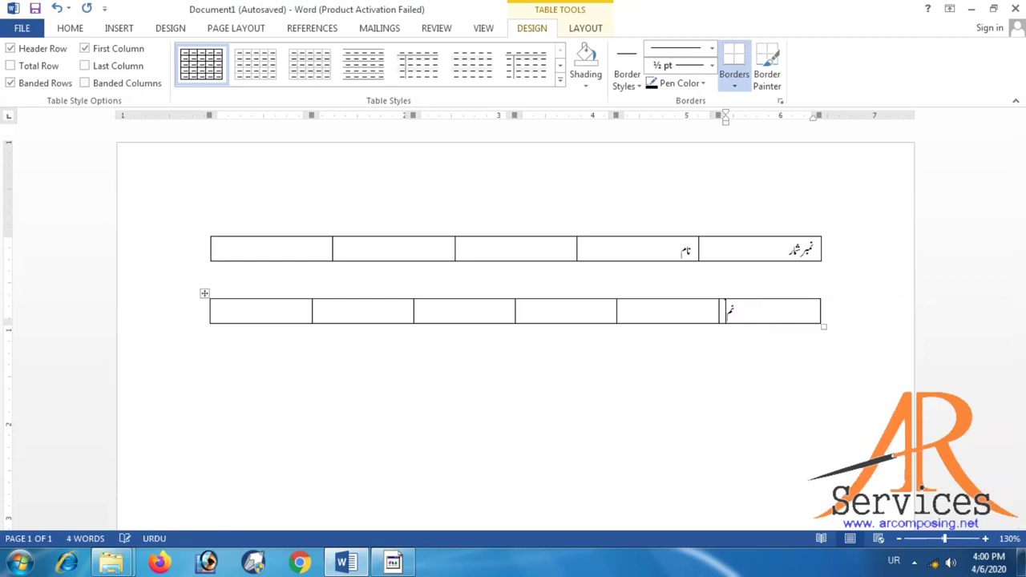
pyautogui.write('برشما')
pyautogui.press('BackSpace')
pyautogui.write('ر')
pyautogui.press('Tab')
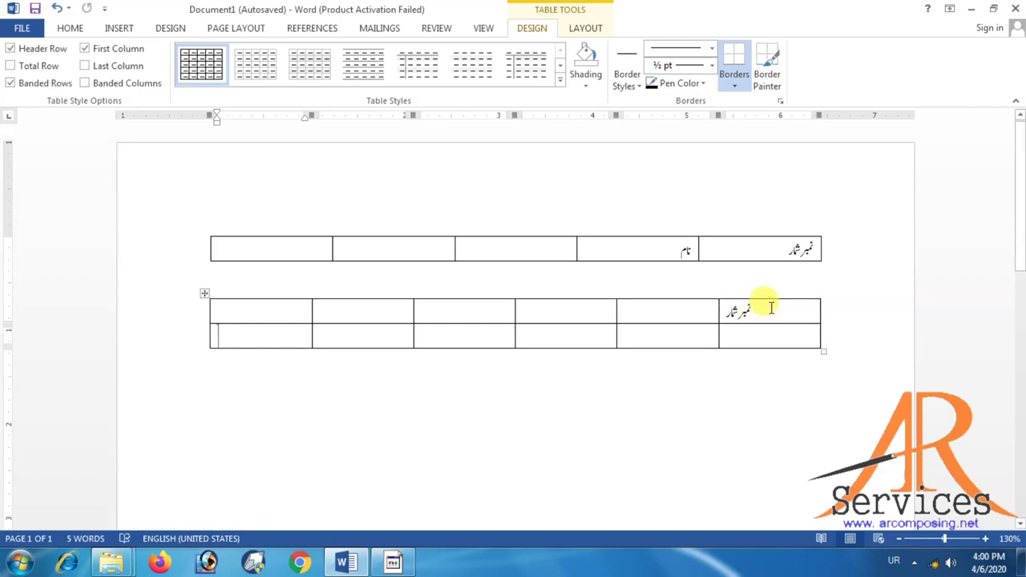
# Step: Delete everything from the document, including both tables
pyautogui.hotkey('ctrl', 'a')
pyautogui.press('Delete')
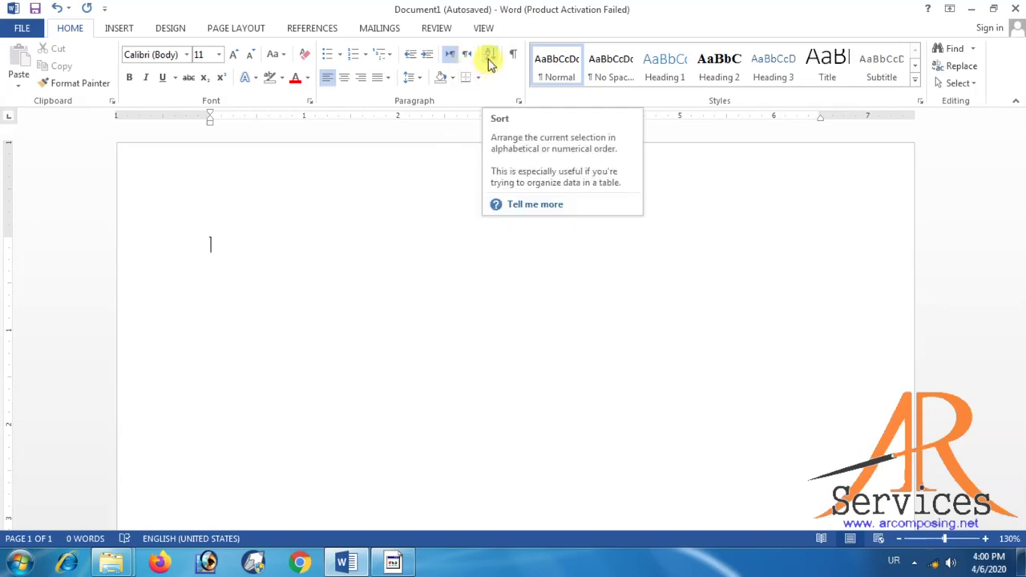
pyautogui.write('ا')
pyautogui.press('BackSpace')
# Step: Switch the input language to English and write a list of six first names, each on its own line
pyautogui.click(296, 240)
pyautogui.hotkey('alt', 'shift')
pyautogui.write('Zahid')
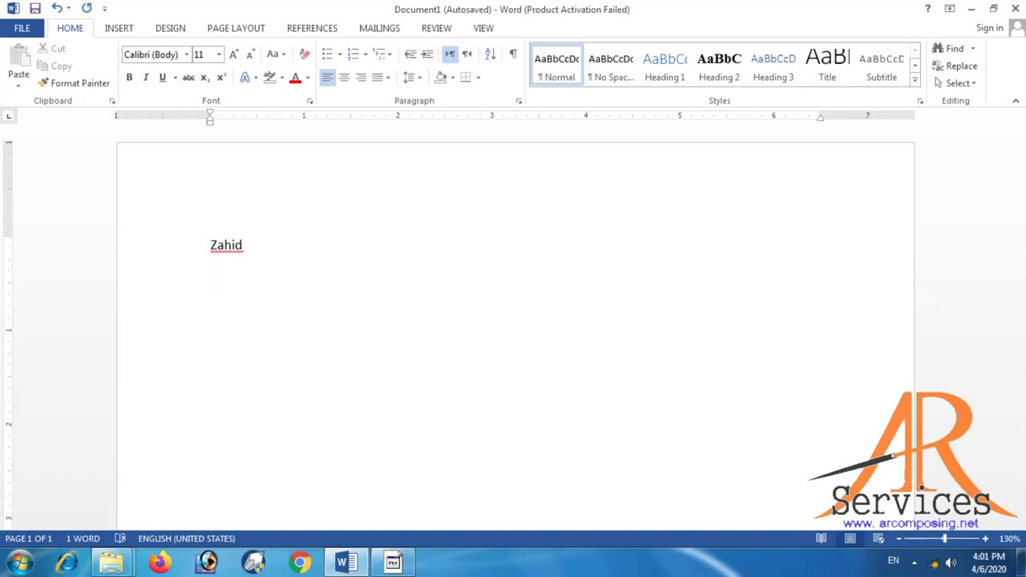
pyautogui.write('saa')
pyautogui.press('BackSpace')
pyautogui.press('BackSpace')
pyautogui.press('BackSpace')
pyautogui.write('Saad')
pyautogui.press('Return')
pyautogui.write('Ba')
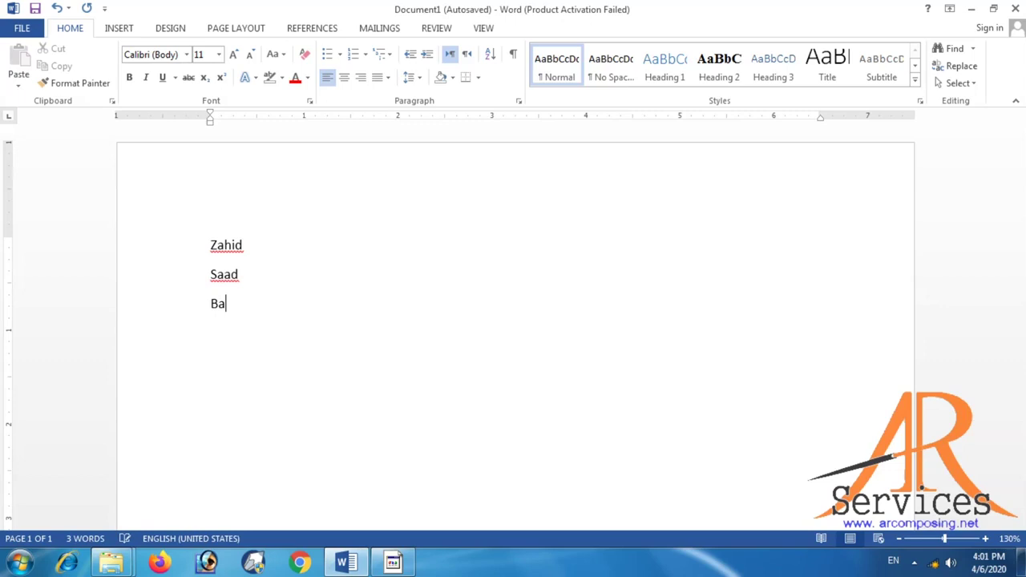
pyautogui.write('shrat')
pyautogui.press('Return')
pyautogui.write('Muhammad')
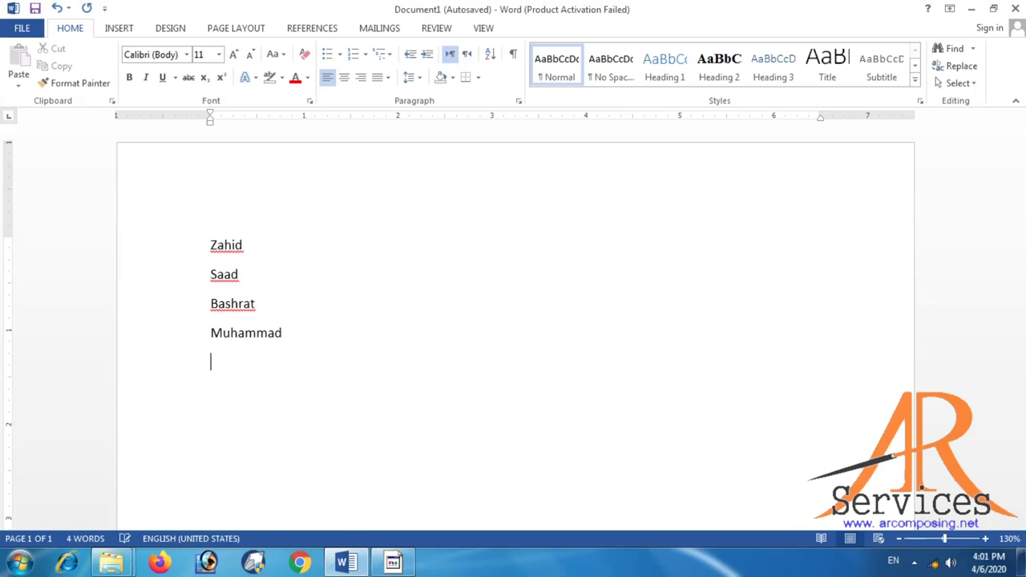
pyautogui.write(' Aqeel')
pyautogui.press('Return')
pyautogui.write('Adil')
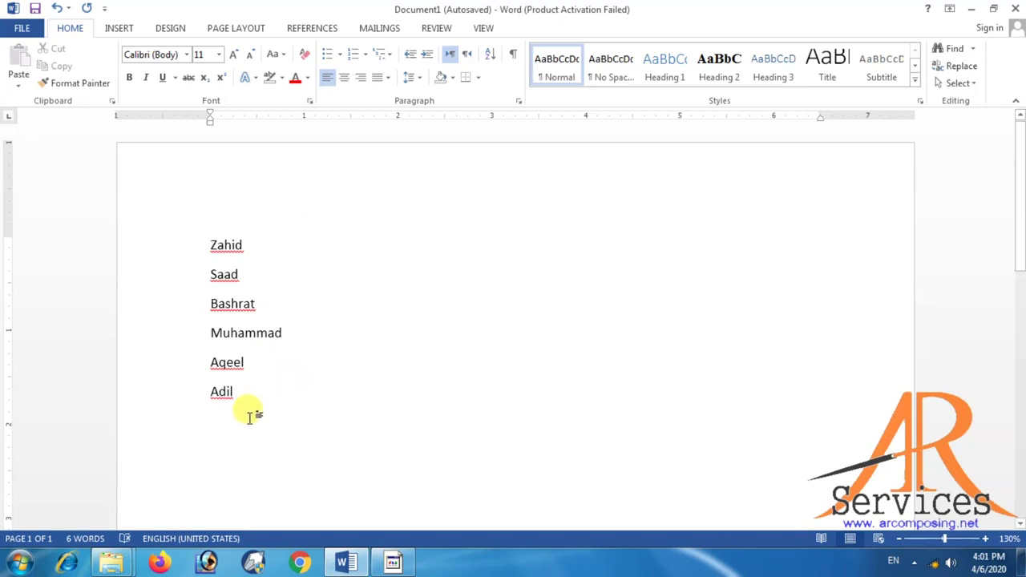
# Step: Try to sort the list by paragraphs in ascending order with only part of the fourth name selected
pyautogui.click(211, 393)
pyautogui.doubleClick(235, 397)
pyautogui.moveTo(211, 234); pyautogui.dragTo(341, 270)
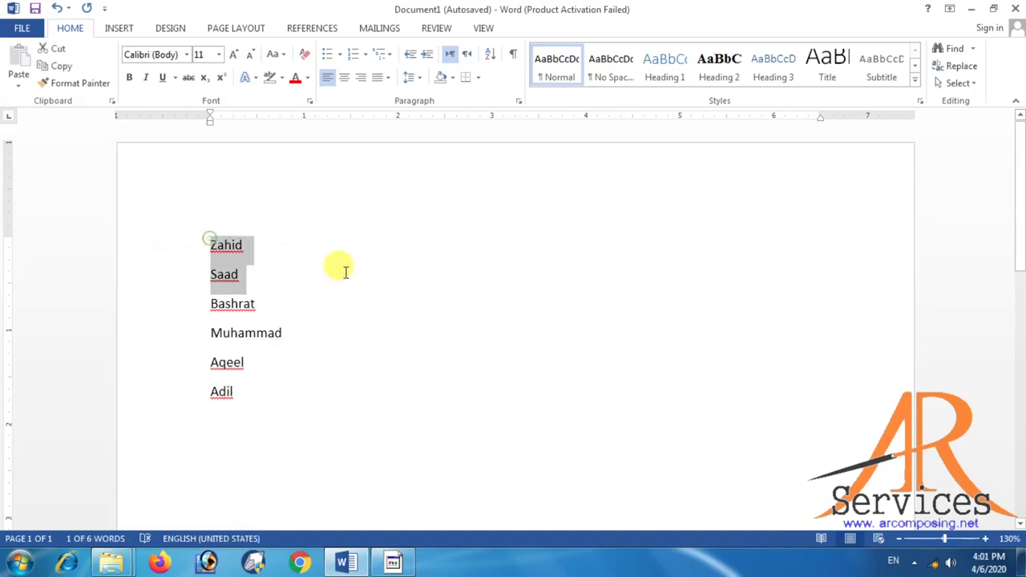
pyautogui.doubleClick(234, 274)
pyautogui.moveTo(209, 303); pyautogui.dragTo(236, 336)
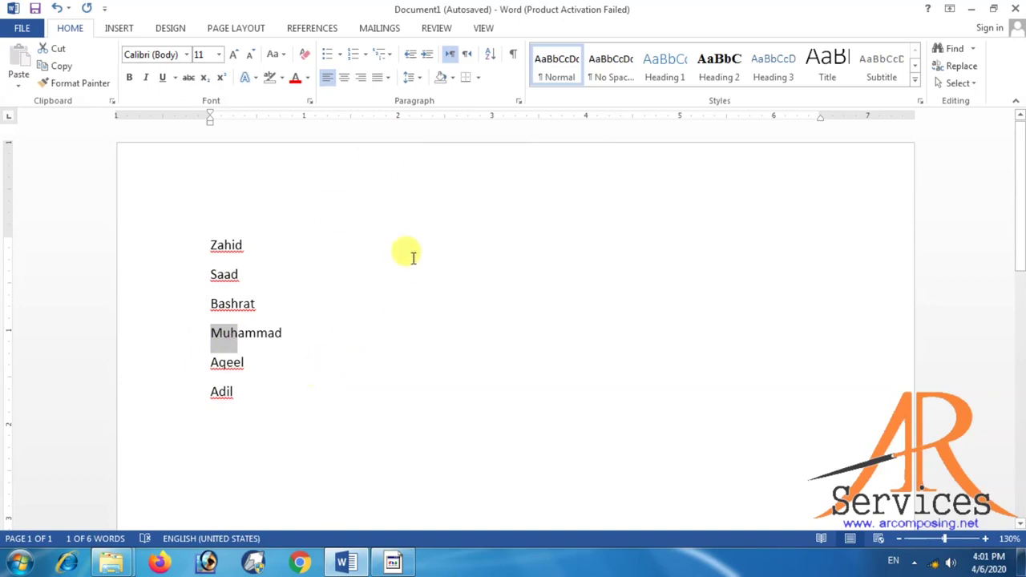
pyautogui.click(492, 55)
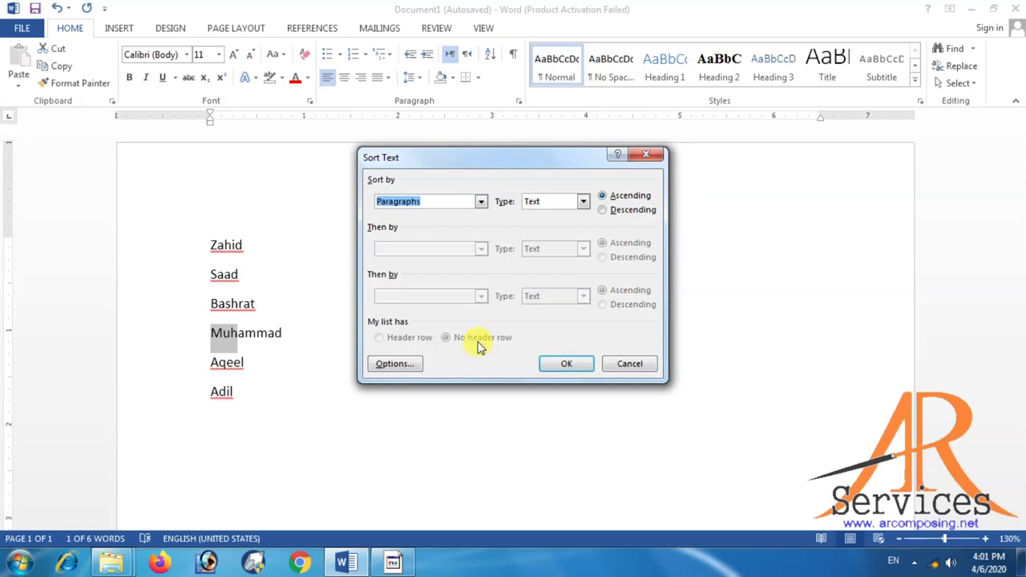
pyautogui.click(565, 370)
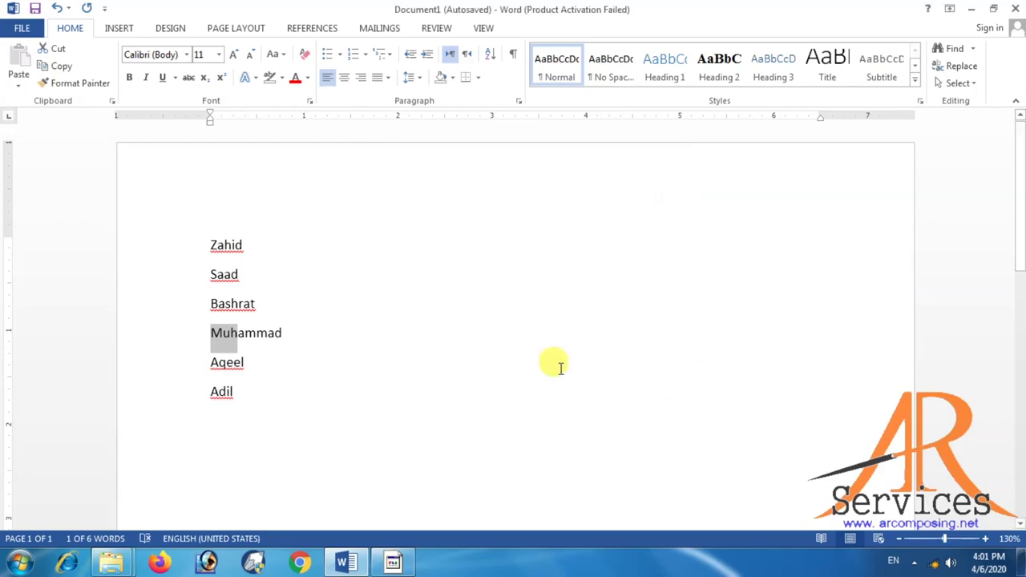
# Step: Sort all six names by paragraphs as text in ascending order, with no header row
pyautogui.moveTo(247, 245); pyautogui.dragTo(177, 428)
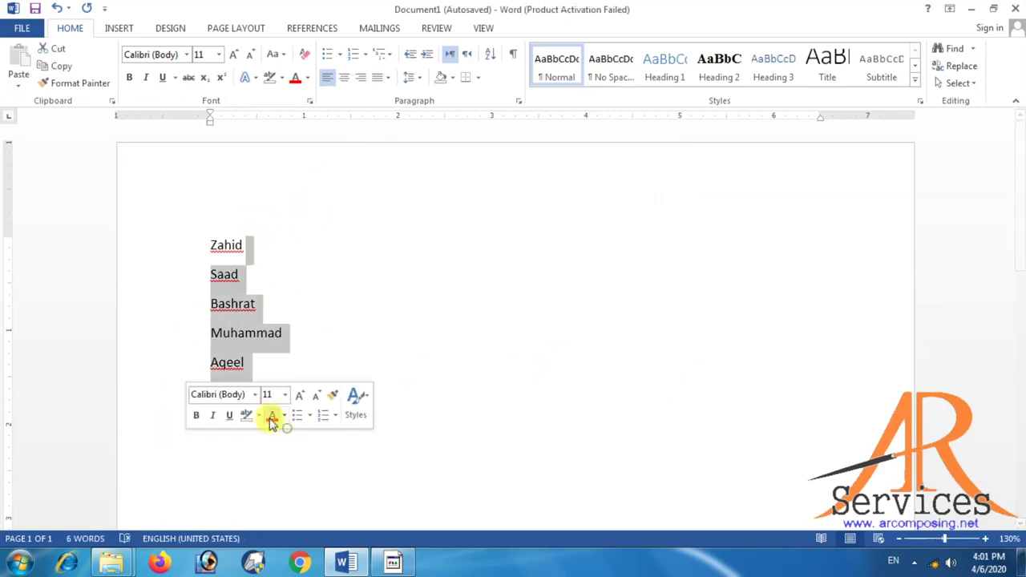
pyautogui.moveTo(245, 393); pyautogui.dragTo(213, 243)
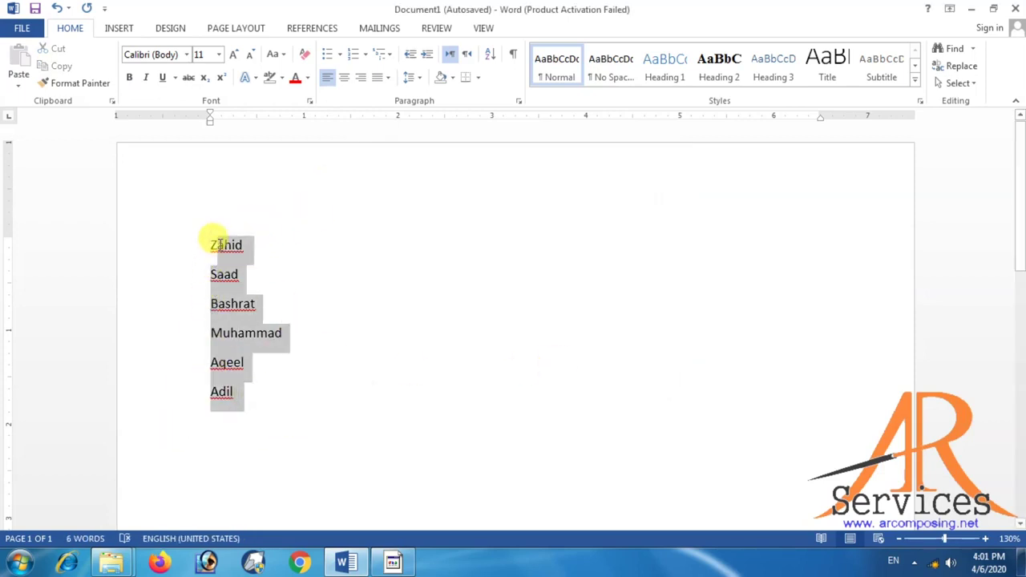
pyautogui.click(489, 54)
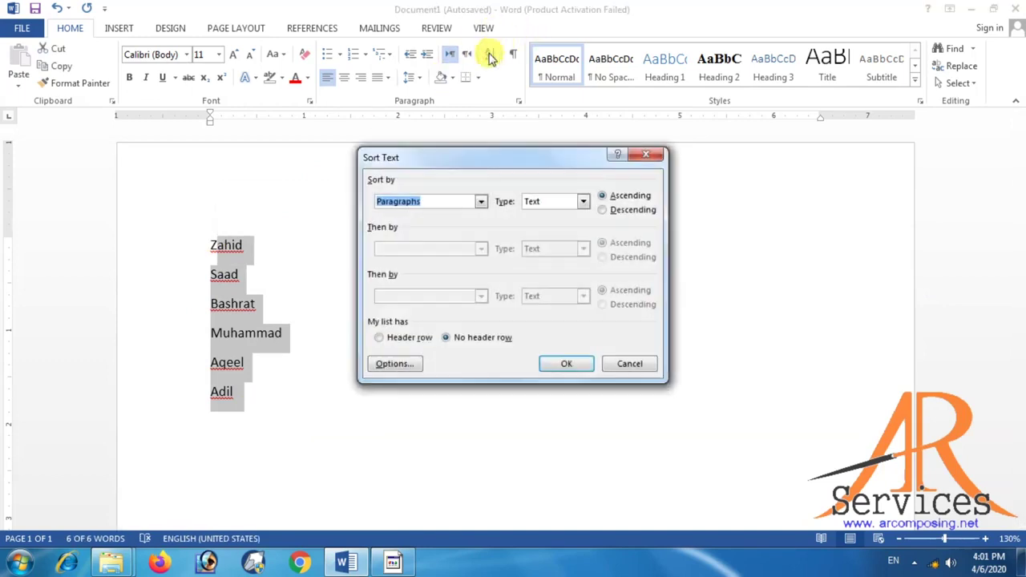
pyautogui.click(556, 365)
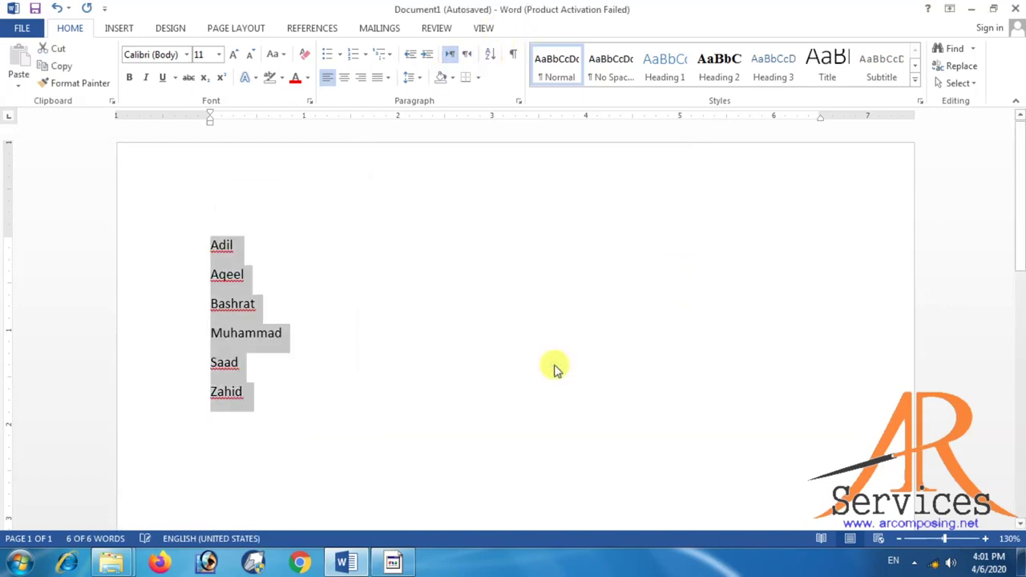
pyautogui.click(338, 249)
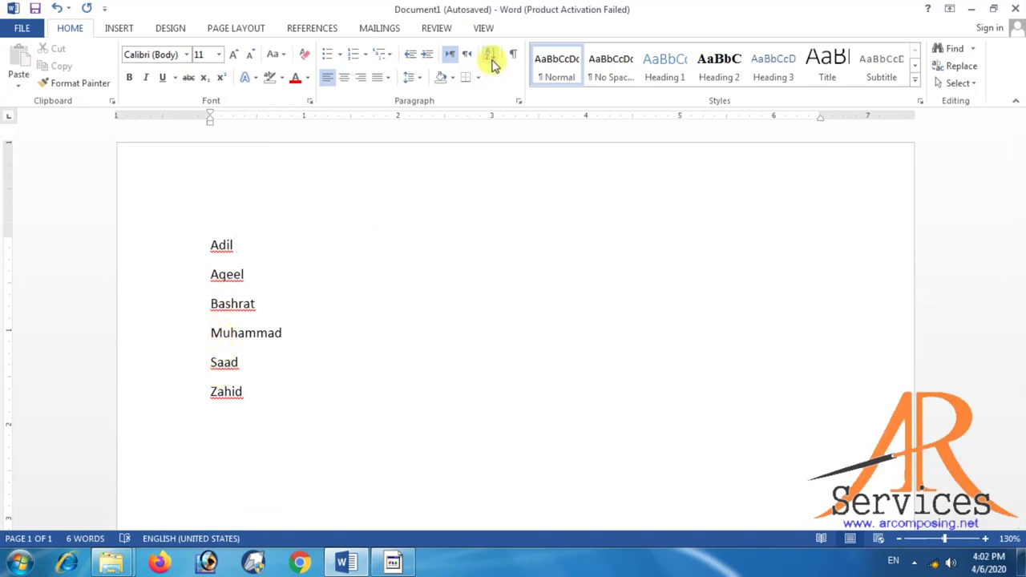
# Step: Delete the list of names and turn on the display of formatting marks
pyautogui.moveTo(288, 442); pyautogui.dragTo(166, 233)
pyautogui.press('Delete')
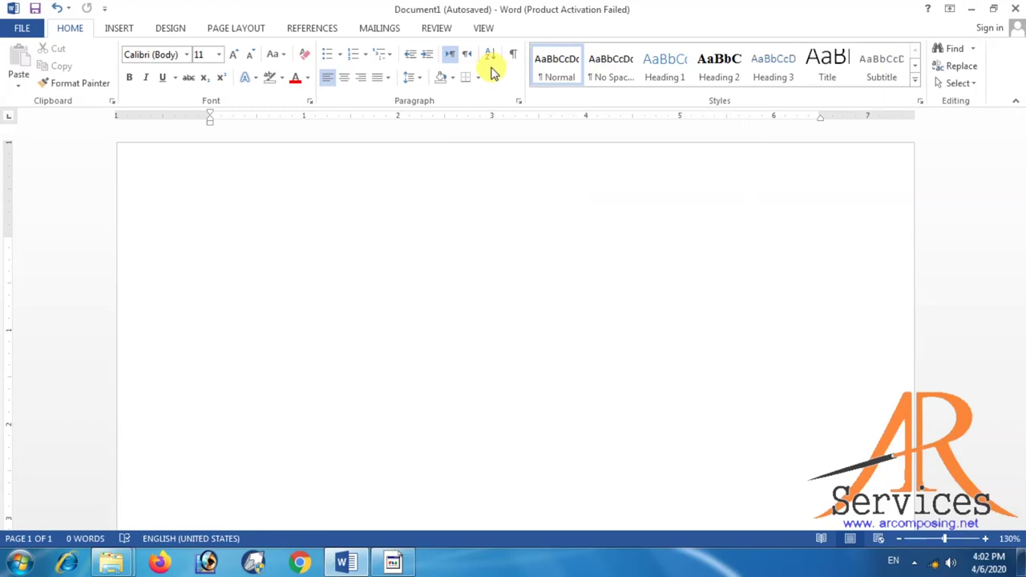
pyautogui.click(513, 53)
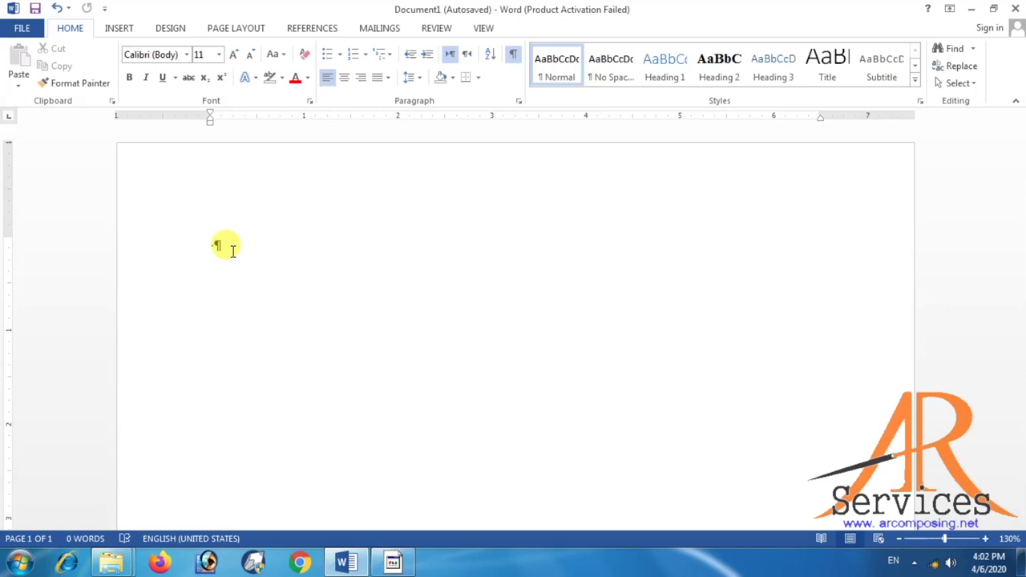
# Step: Write "How are you" on the first line of the document
pyautogui.write('how a ')
pyautogui.write('r y')
pyautogui.click(230, 249)
pyautogui.press('BackSpace')
pyautogui.press('BackSpace')
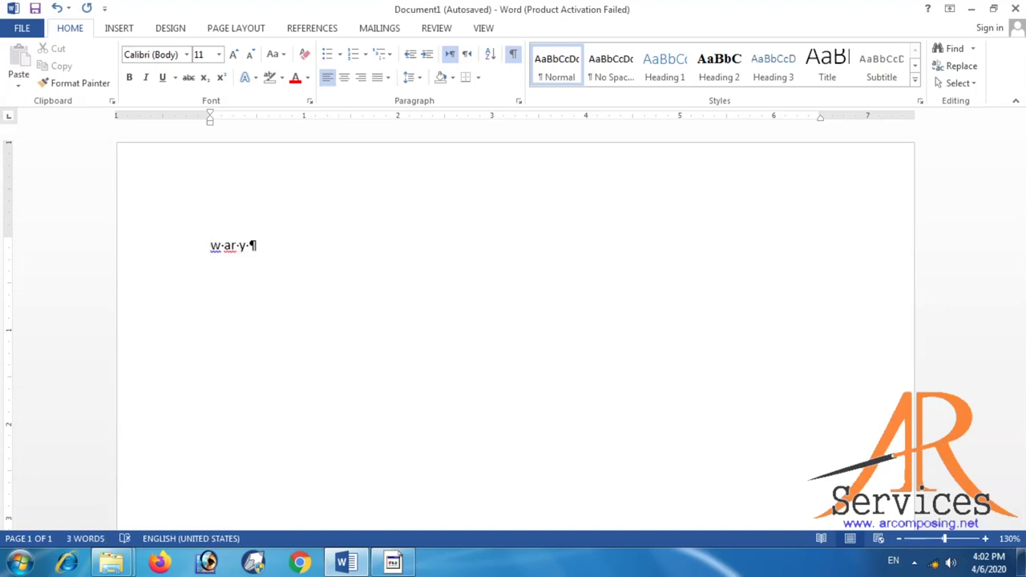
pyautogui.press('BackSpace')
pyautogui.press('BackSpace')
pyautogui.press('BackSpace')
pyautogui.press('BackSpace')
pyautogui.press('BackSpace')
pyautogui.press('BackSpace')
pyautogui.write('how are y')
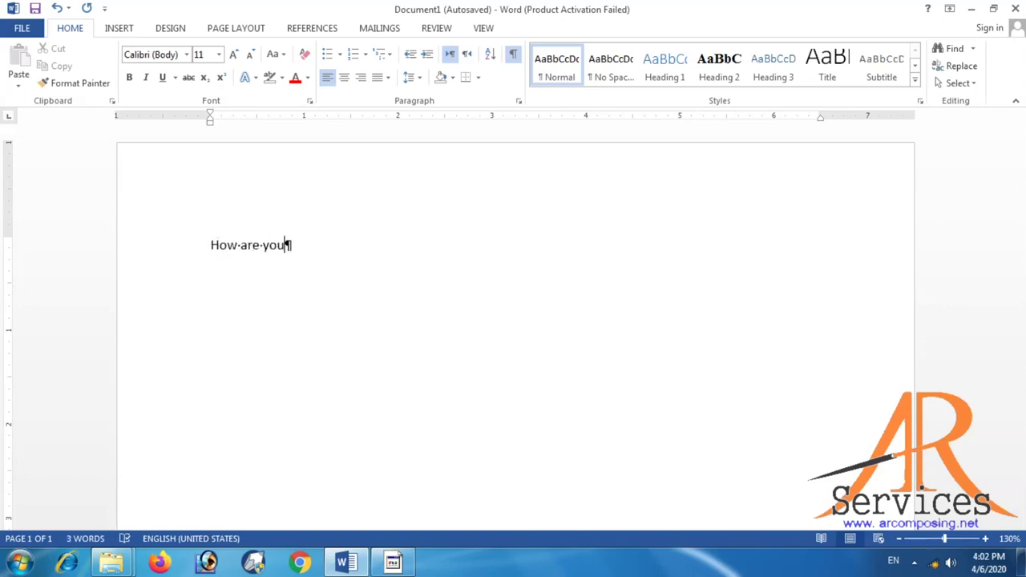
# Step: Hide and show the formatting marks of the selected "How are you" line twice
pyautogui.scroll(14, 172, 268)
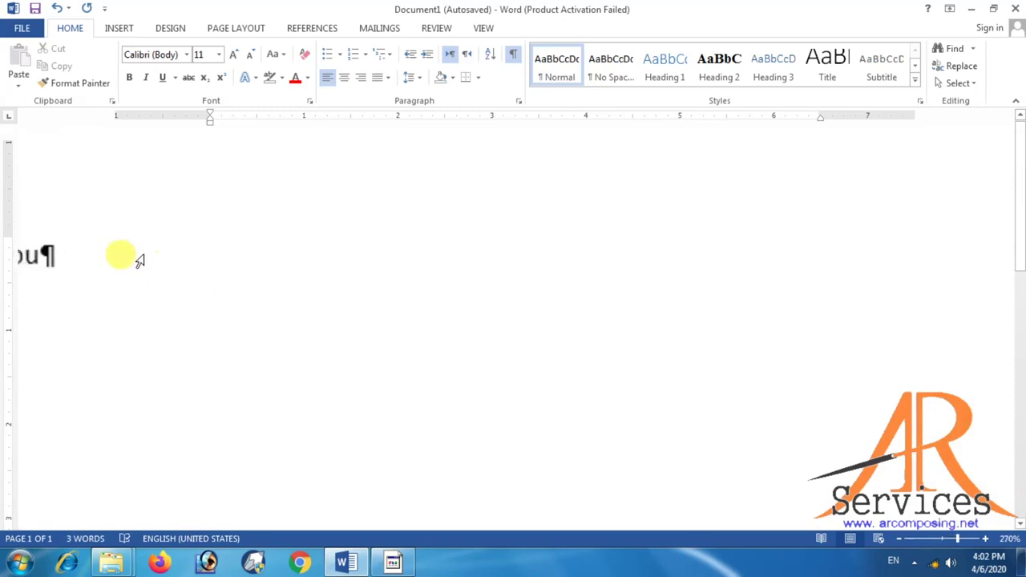
pyautogui.moveTo(657, 525); pyautogui.dragTo(403, 533)
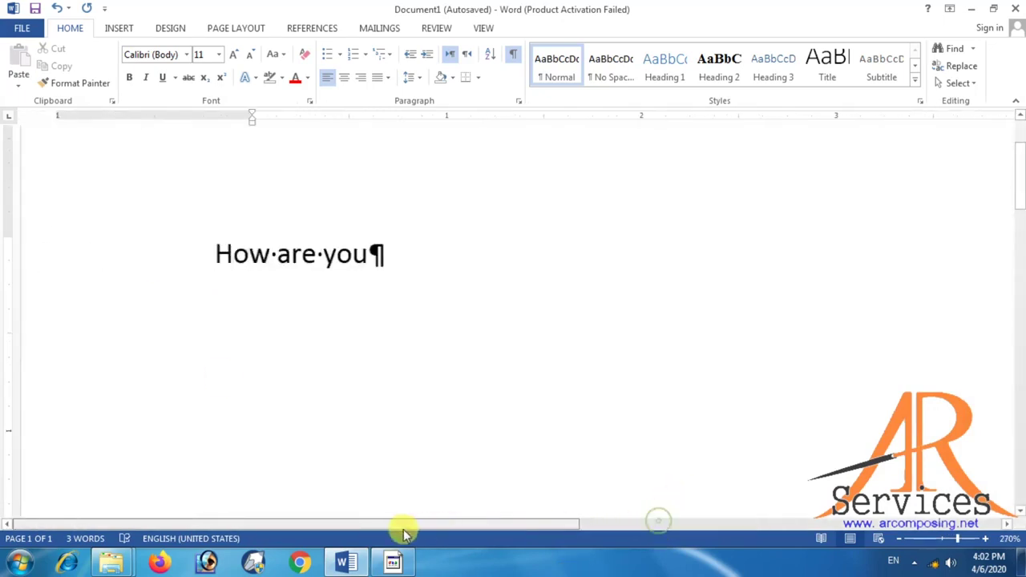
pyautogui.moveTo(407, 257); pyautogui.dragTo(222, 278)
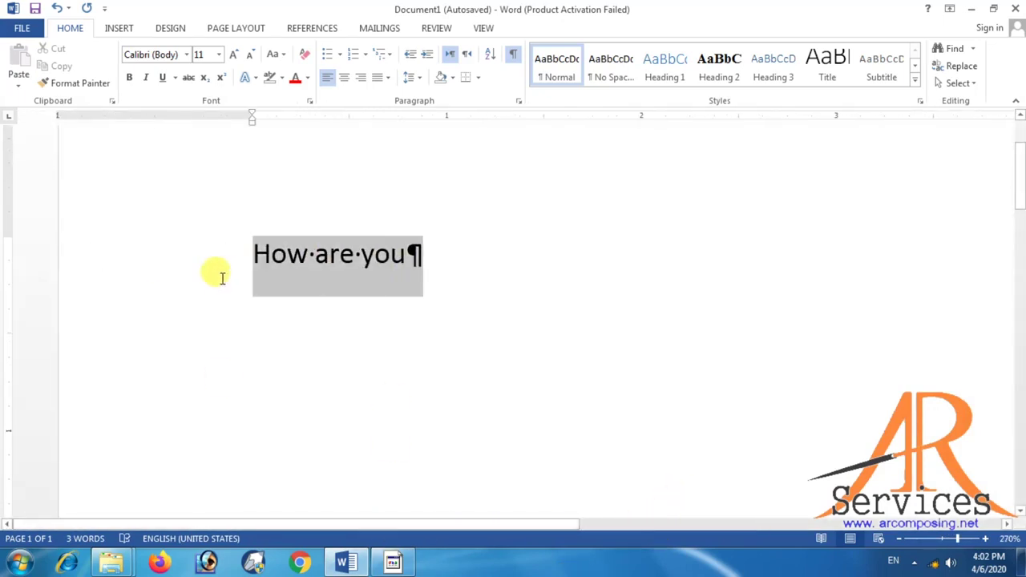
pyautogui.click(514, 54)
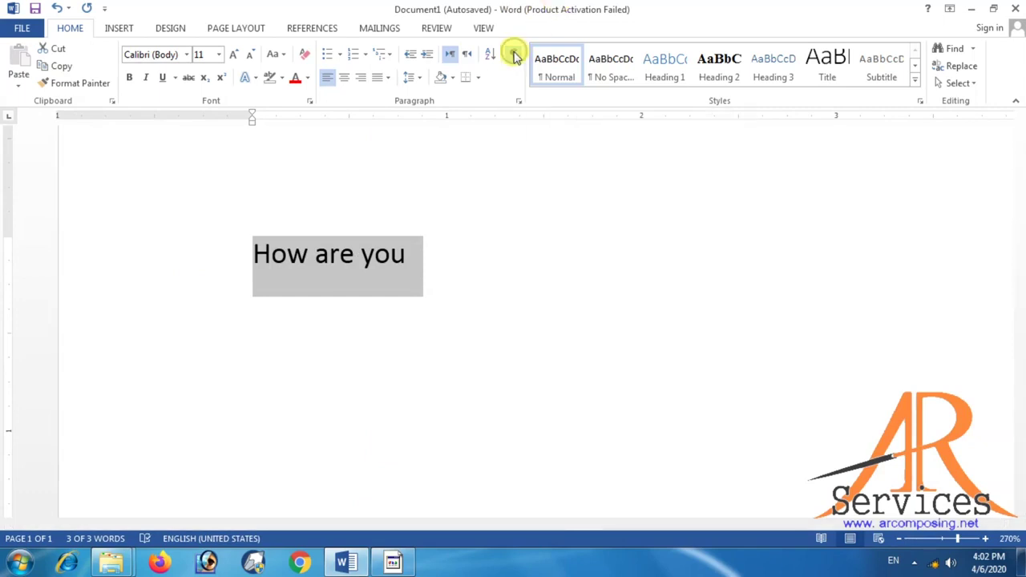
pyautogui.click(513, 54)
pyautogui.click(514, 54)
pyautogui.click(514, 55)
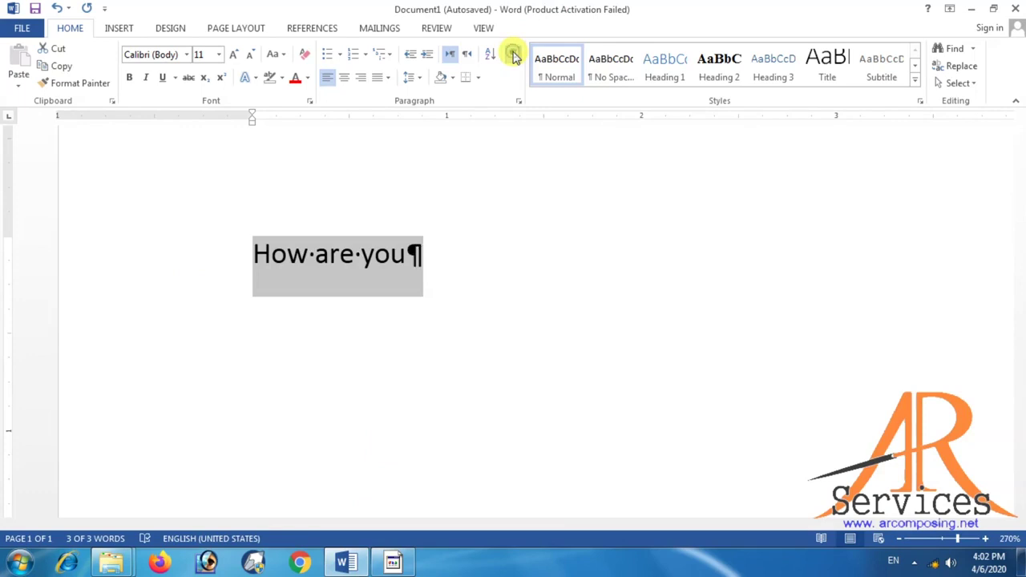
# Step: Add a space at the end of the "How are you" line
pyautogui.click(465, 271)
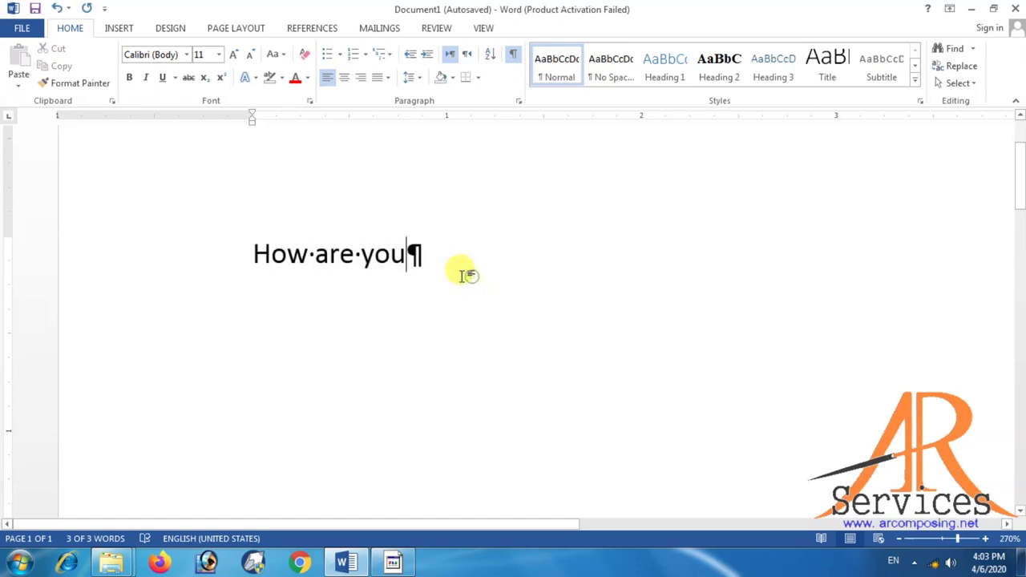
pyautogui.moveTo(466, 271); pyautogui.dragTo(29, 273)
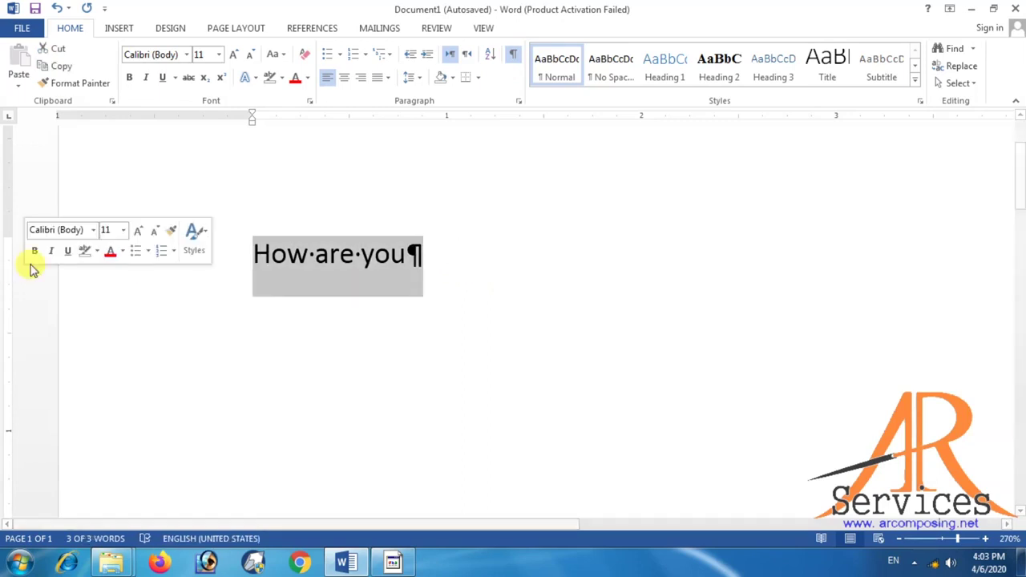
pyautogui.press('Right')
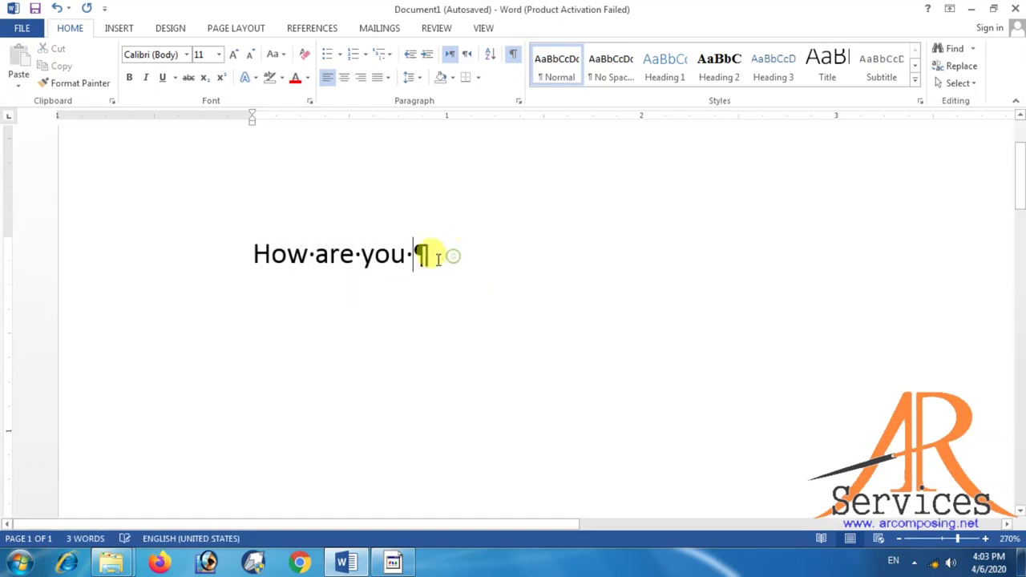
# Step: Mark the word "you" as a citation in the Cases category and close the Mark Citation dialog
pyautogui.moveTo(421, 255); pyautogui.dragTo(365, 265)
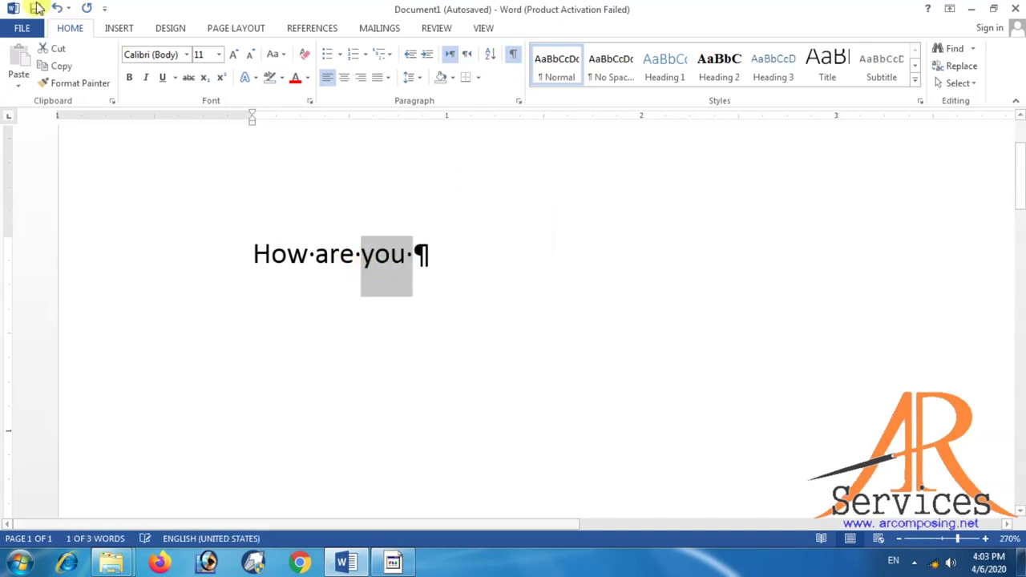
pyautogui.click(333, 31)
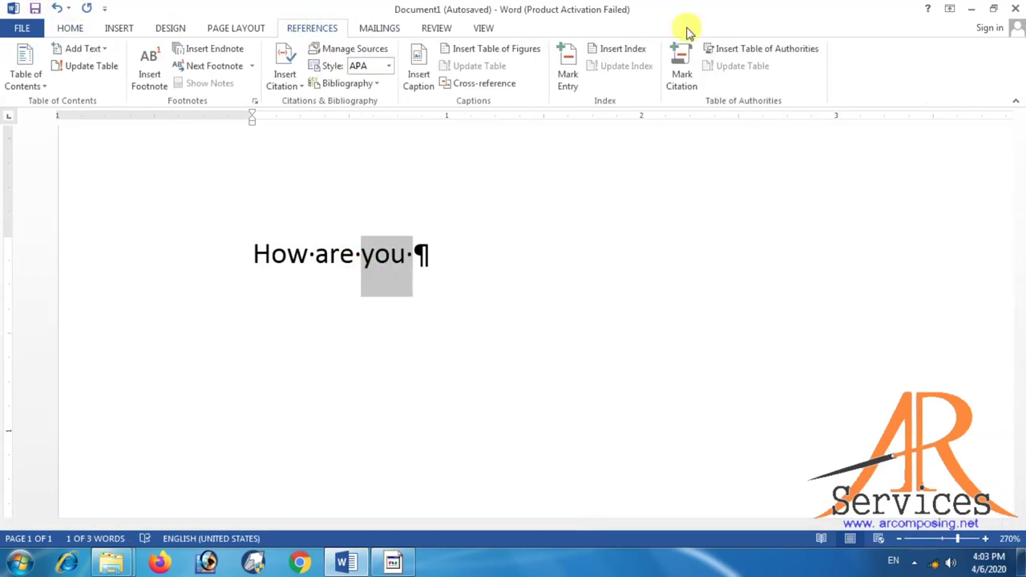
pyautogui.click(682, 80)
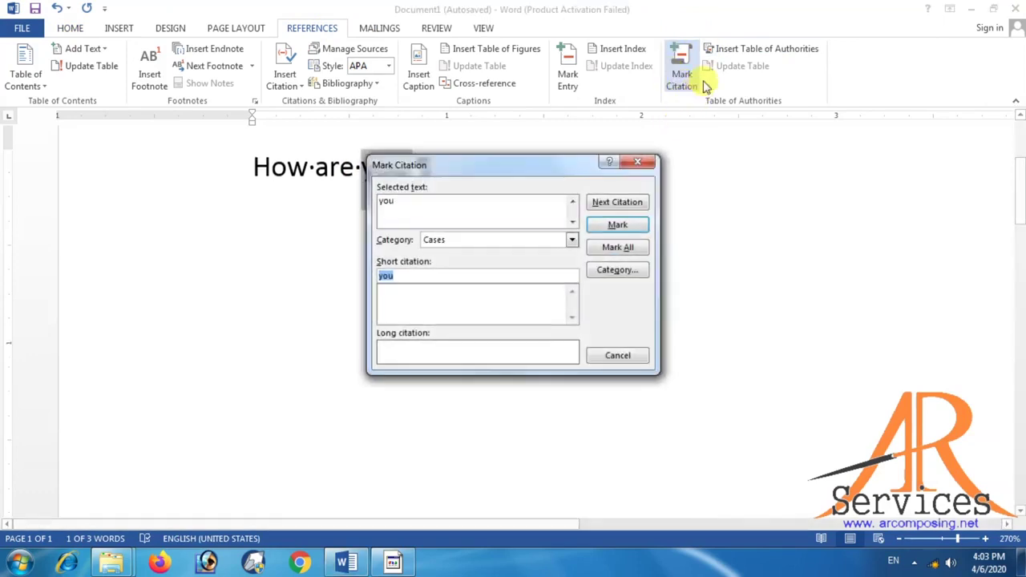
pyautogui.click(618, 226)
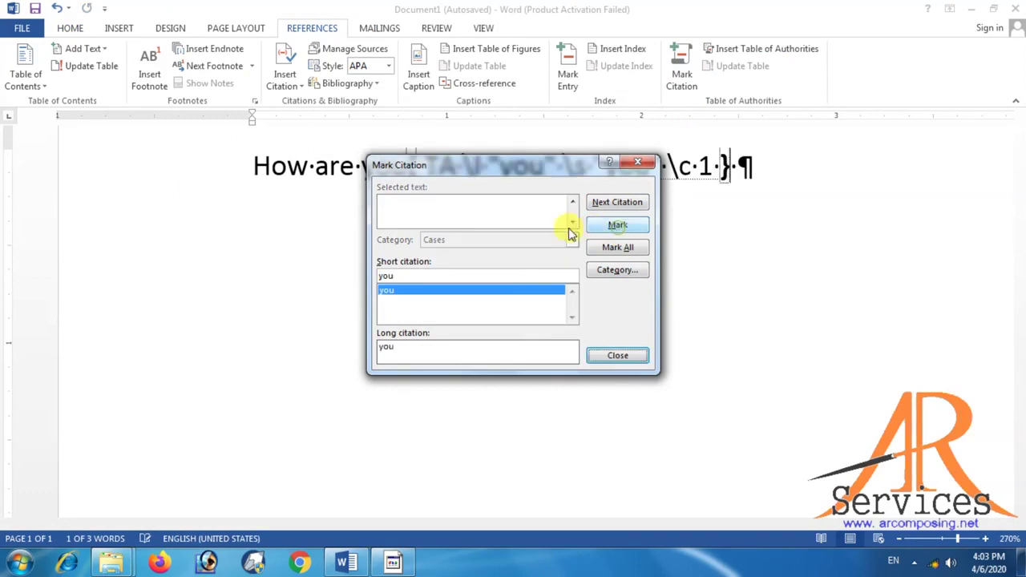
pyautogui.click(643, 165)
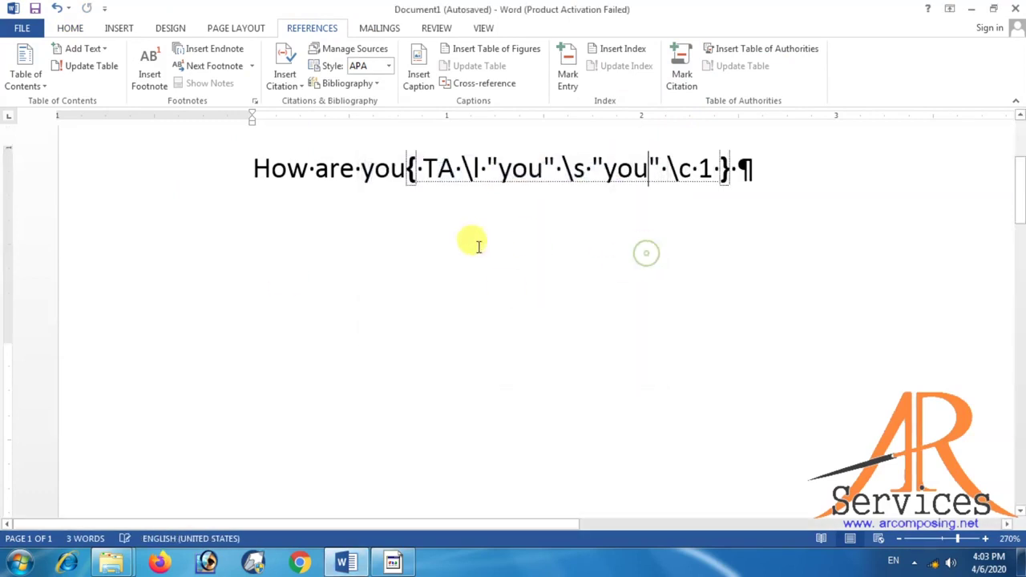
# Step: Select the citation field code after "How are you" and turn off the display of formatting marks
pyautogui.scroll(3, 476, 306)
pyautogui.click(419, 385)
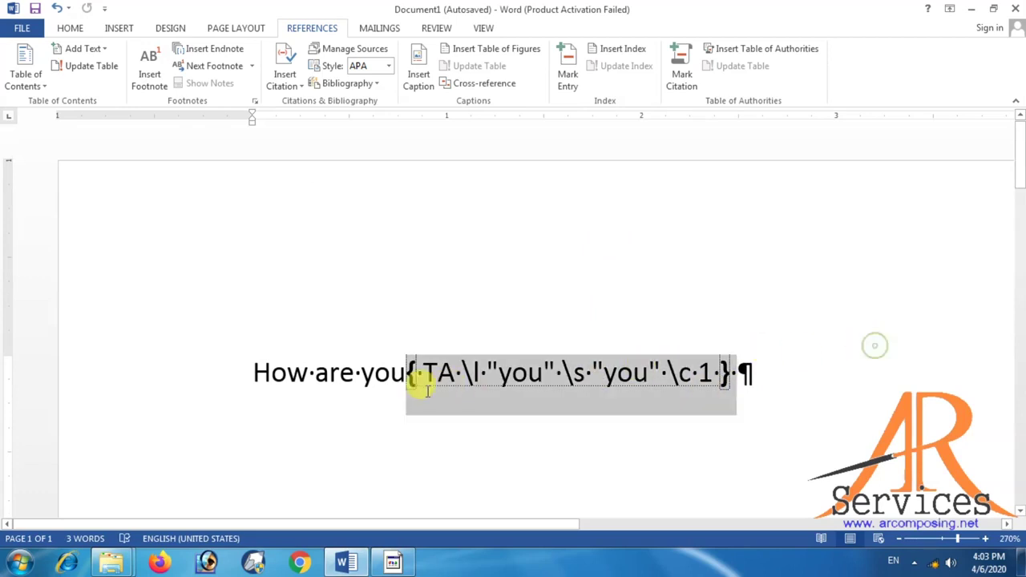
pyautogui.click(69, 28)
pyautogui.click(513, 54)
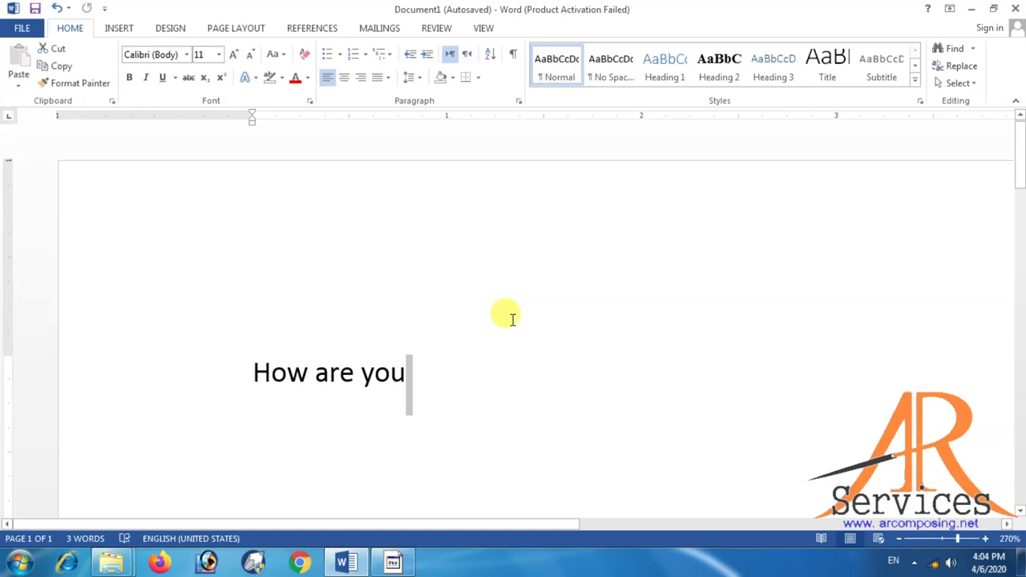
# Step: Insert a Next Page section break after "How are you" in place of the selected field
pyautogui.click(119, 29)
pyautogui.click(217, 29)
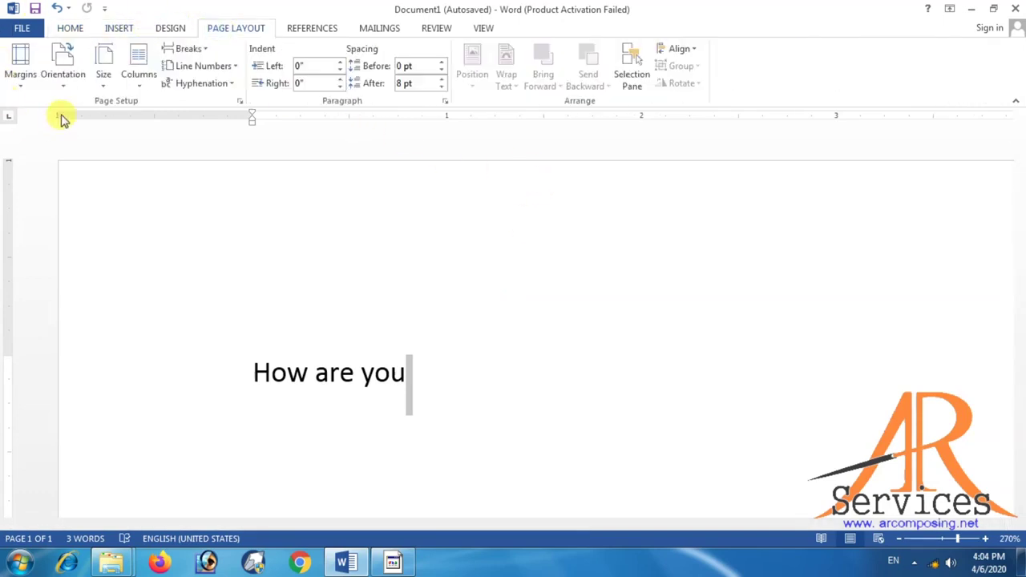
pyautogui.click(202, 53)
pyautogui.click(202, 53)
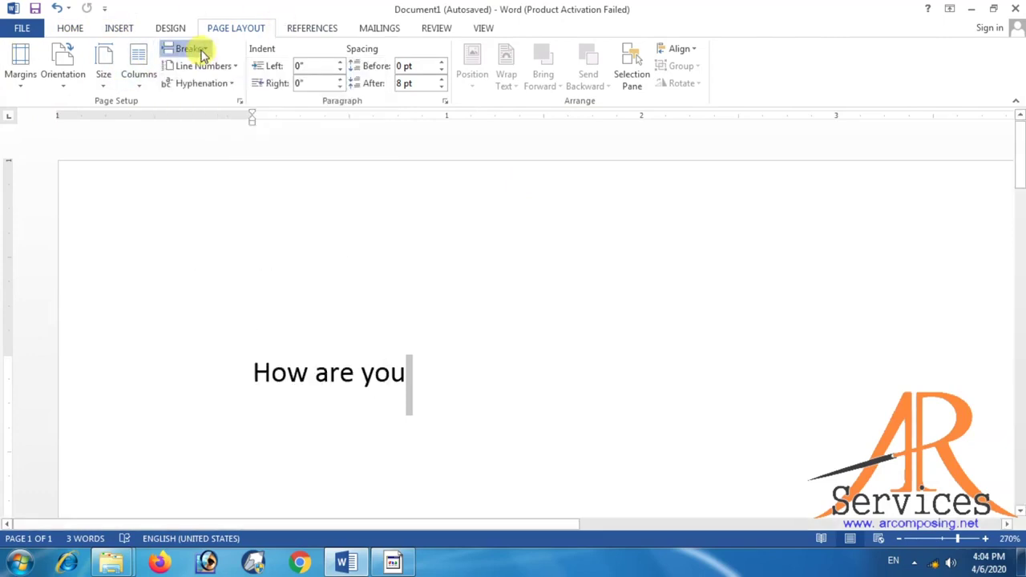
pyautogui.click(202, 52)
pyautogui.click(226, 265)
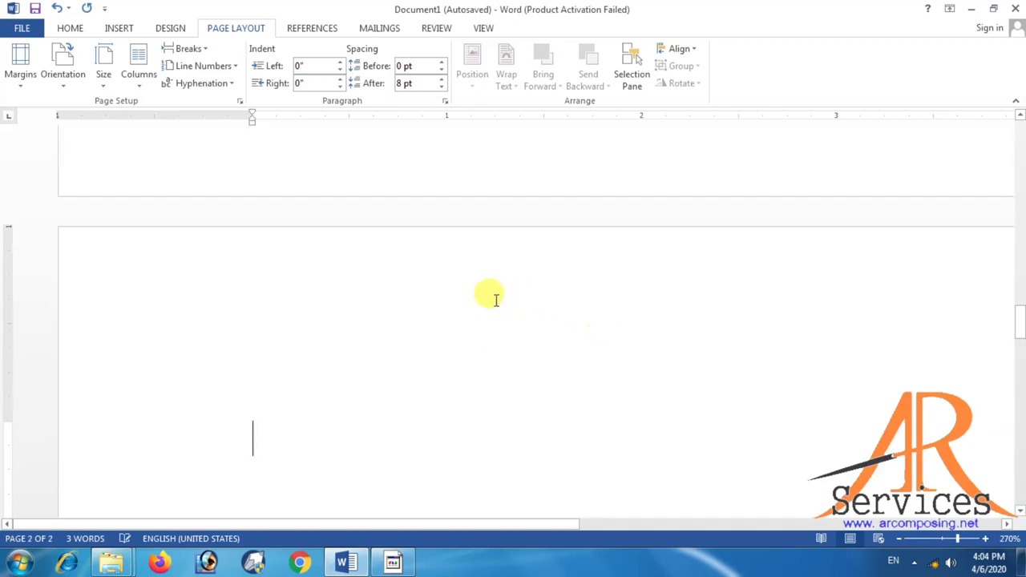
# Step: Show the formatting marks to view the section break after "How are you", and hide them again
pyautogui.keyDown('ctrl'); pyautogui.scroll(-3, 423, 302); pyautogui.keyUp('ctrl')
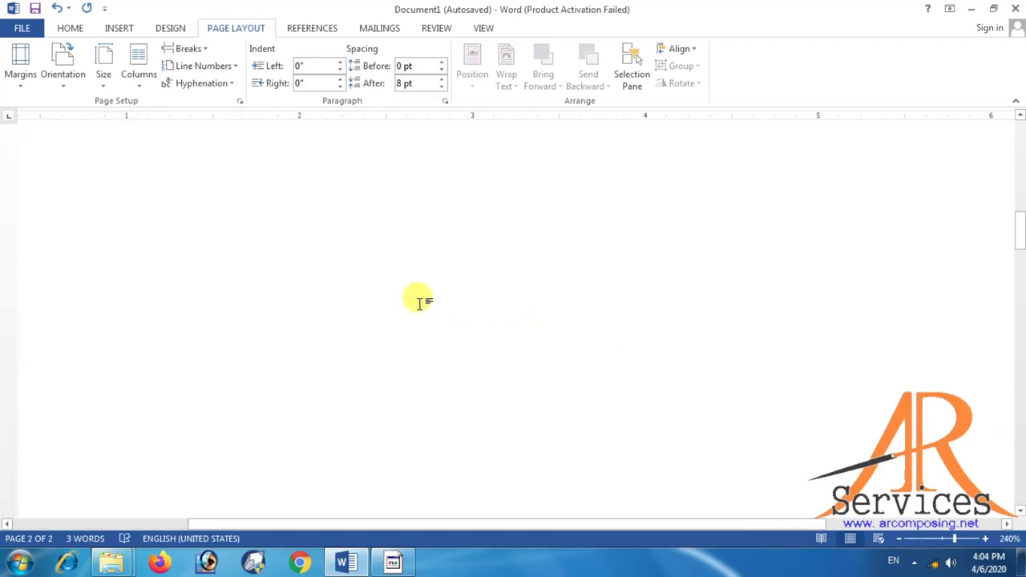
pyautogui.keyDown('ctrl'); pyautogui.scroll(-3, 423, 303); pyautogui.keyUp('ctrl')
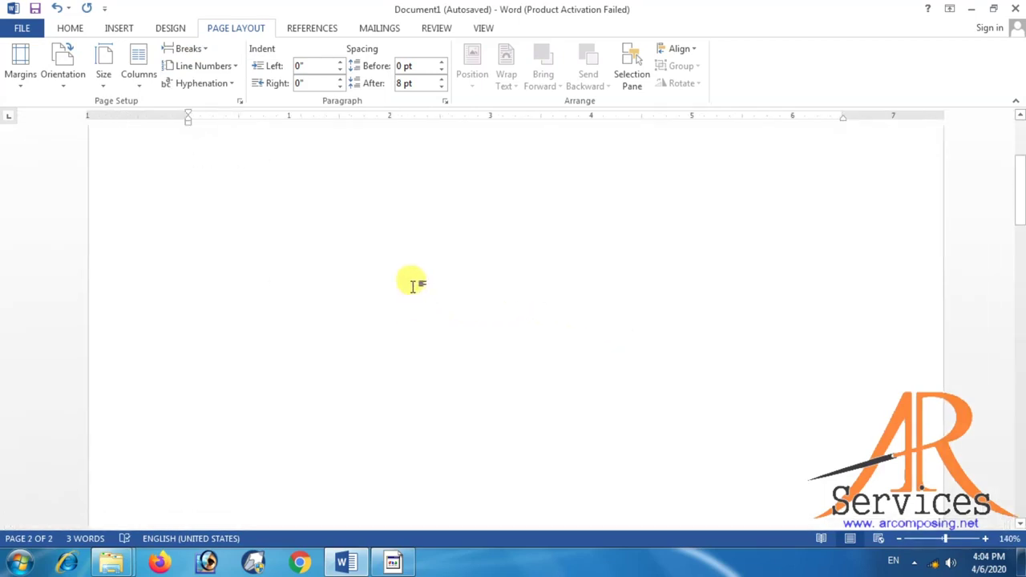
pyautogui.click(70, 28)
pyautogui.click(513, 54)
pyautogui.keyDown('ctrl'); pyautogui.scroll(-3, 458, 224); pyautogui.keyUp('ctrl')
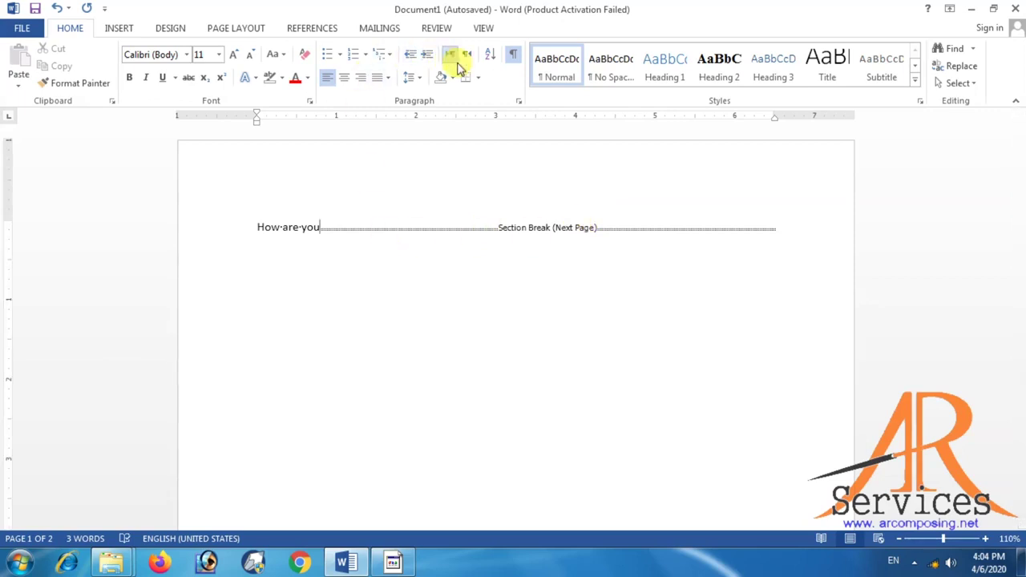
pyautogui.click(515, 59)
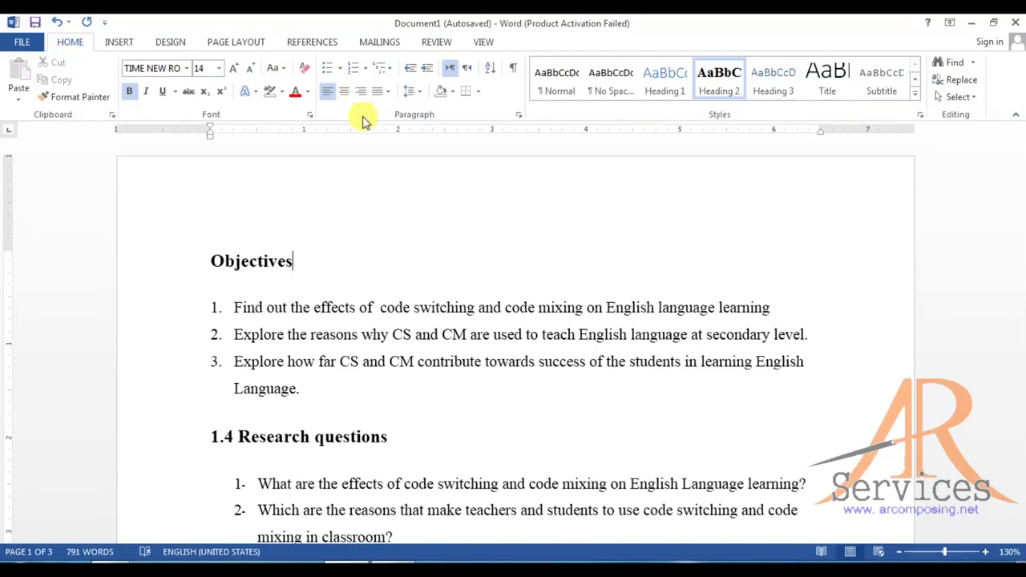
# Step: Switch the alignment of the "Objectives" heading between centred, right and left, and finish with it left-aligned
pyautogui.moveTo(355, 270); pyautogui.dragTo(199, 268)
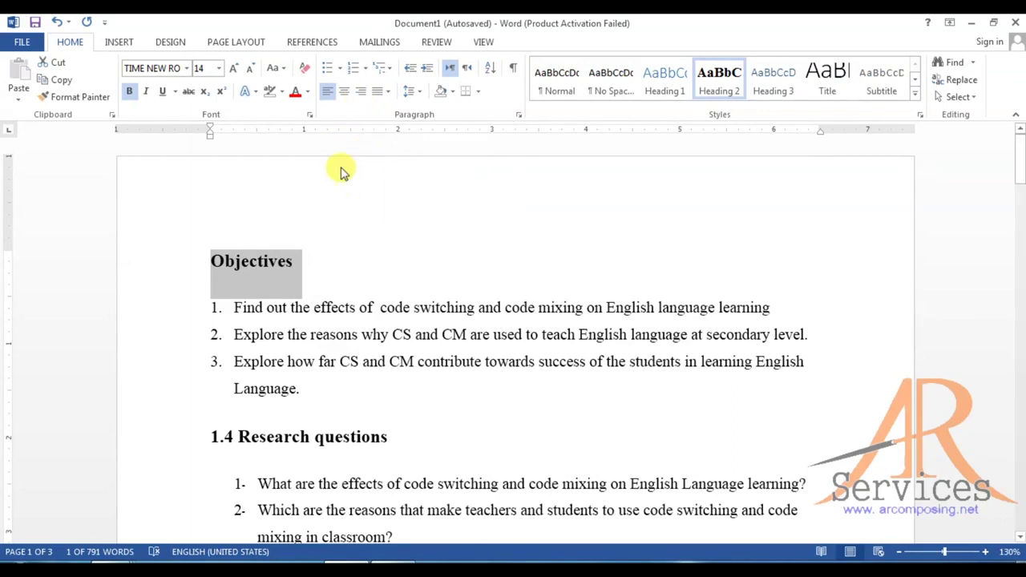
pyautogui.click(344, 91)
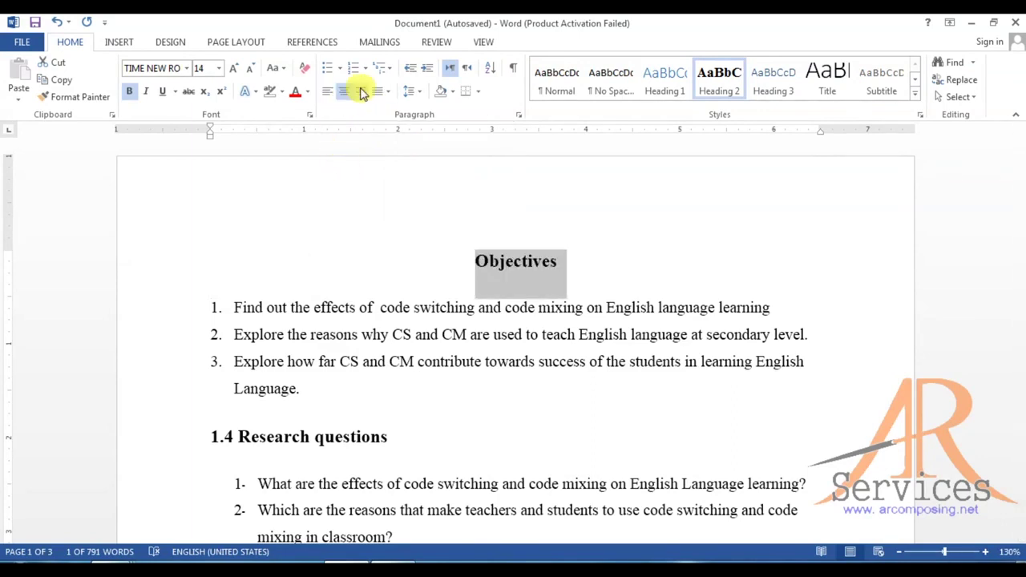
pyautogui.click(361, 92)
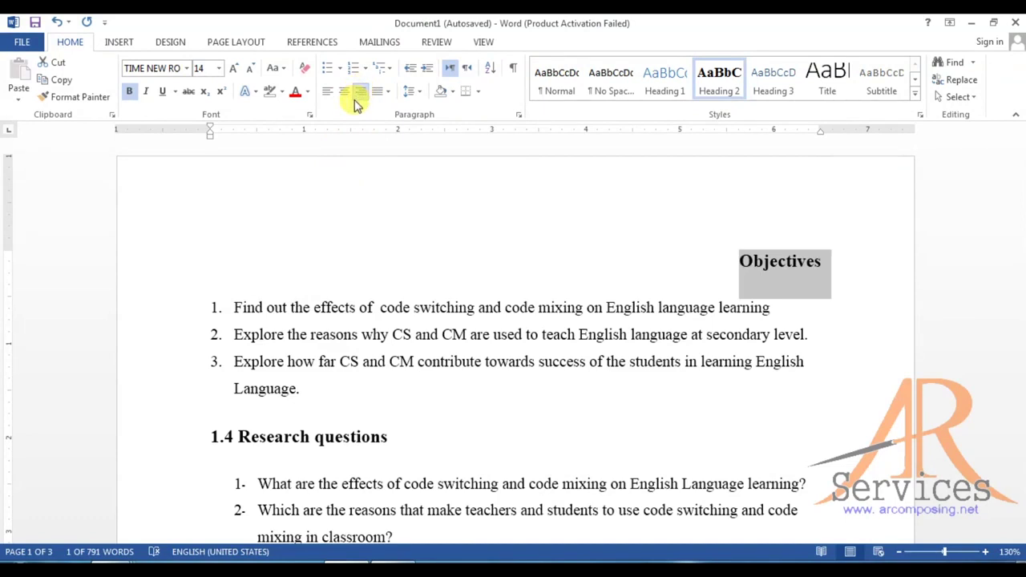
pyautogui.hotkey('ctrl', 'e')
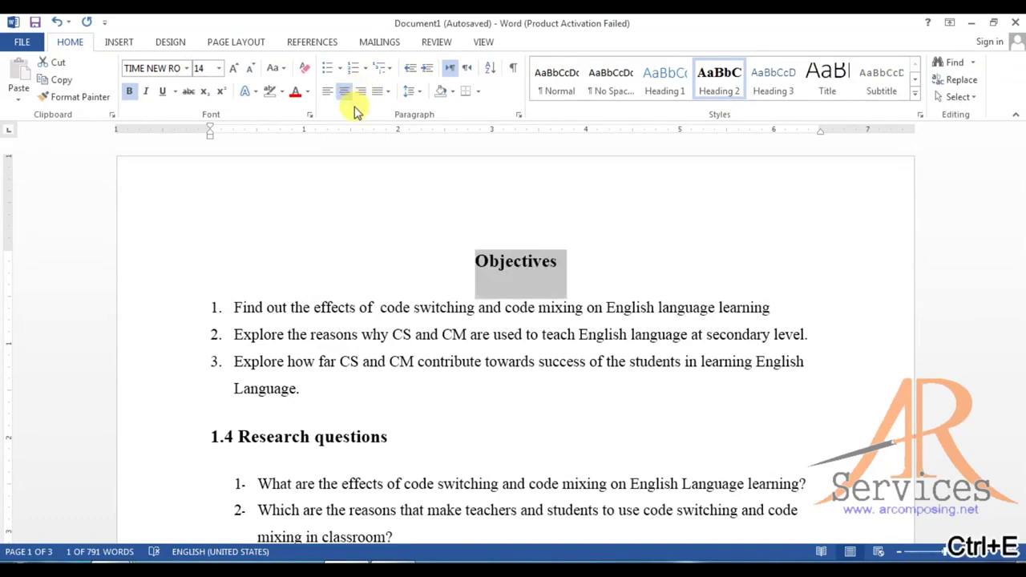
pyautogui.hotkey('ctrl', 'l')
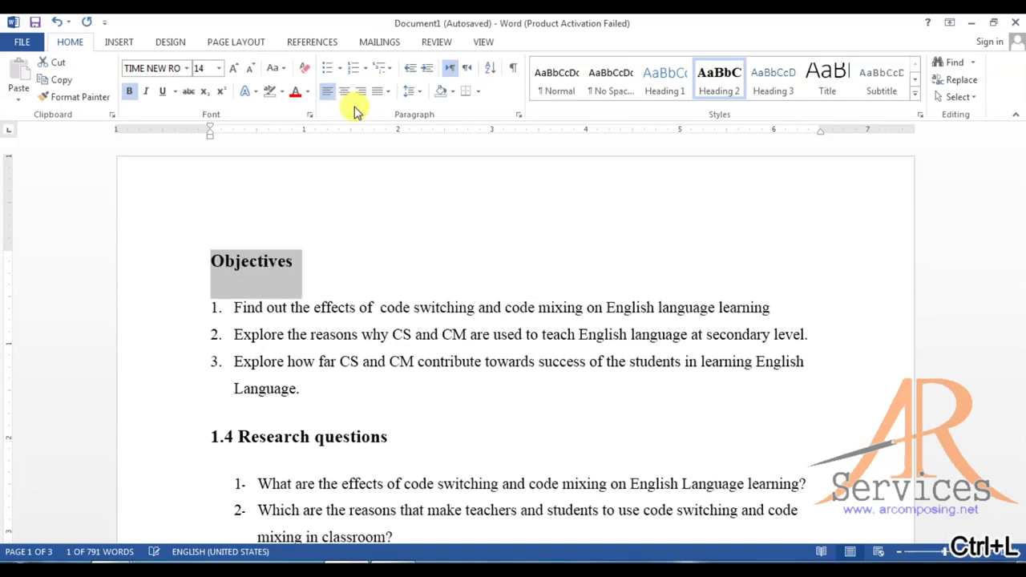
pyautogui.hotkey('ctrl', 'r')
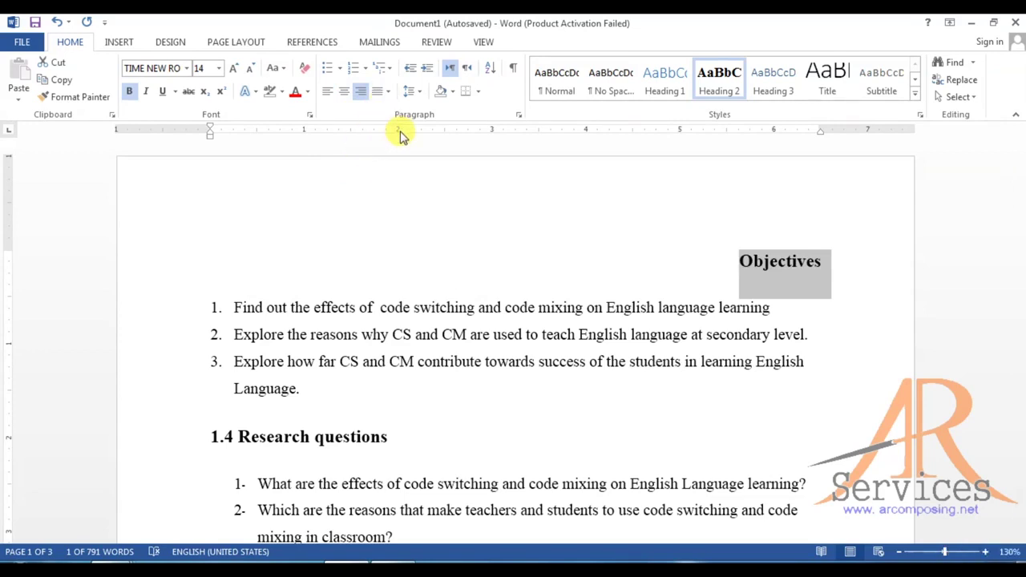
pyautogui.hotkey('ctrl', 'e')
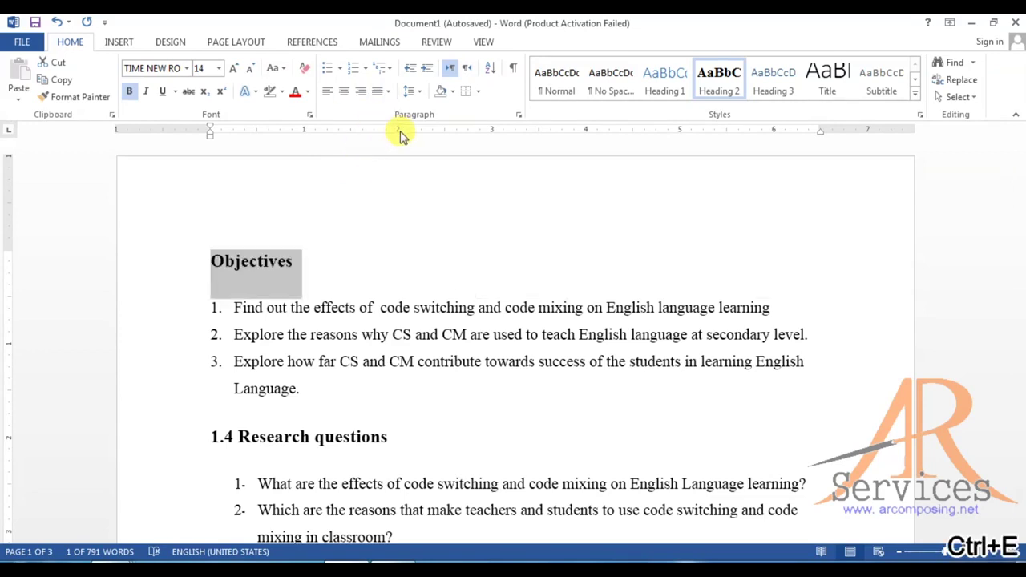
# Step: Try justified alignment on the entire document and check the "1.6 Limitations of the study" paragraph
pyautogui.scroll(-3, 536, 265)
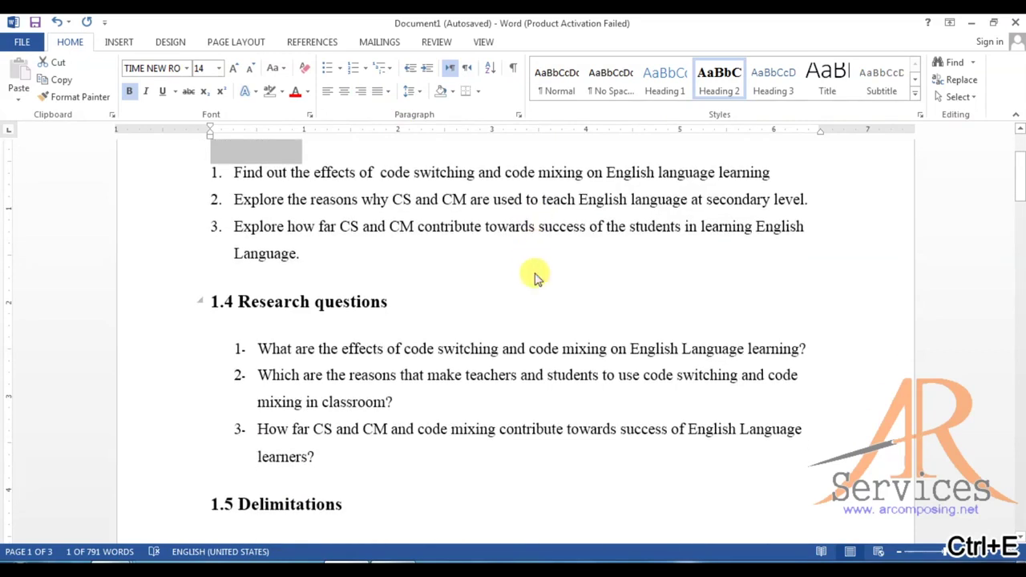
pyautogui.hotkey('ctrl', 'a')
pyautogui.hotkey('ctrl', 'j')
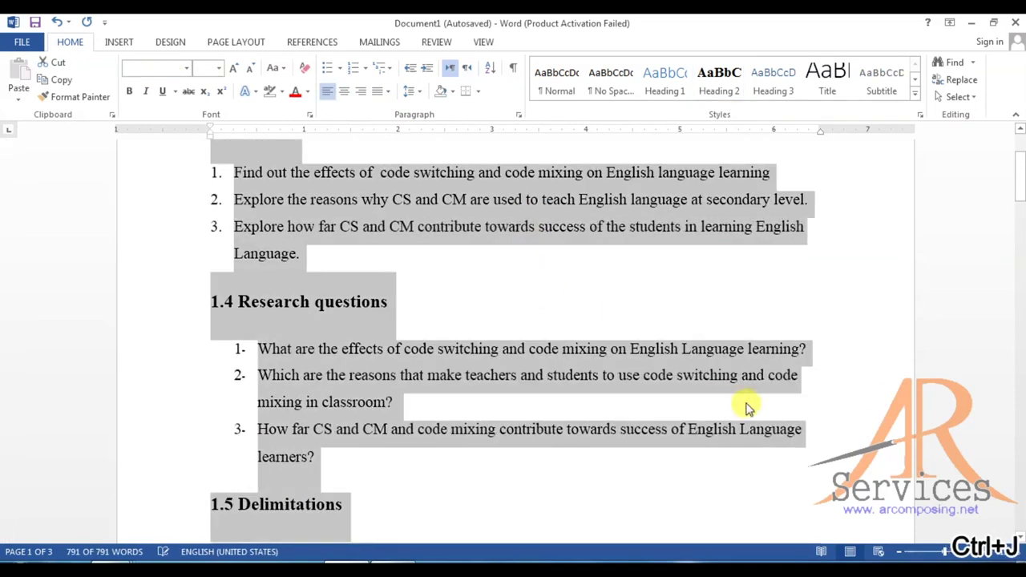
pyautogui.scroll(-3, 729, 405)
pyautogui.scroll(-5, 717, 405)
pyautogui.click(789, 331)
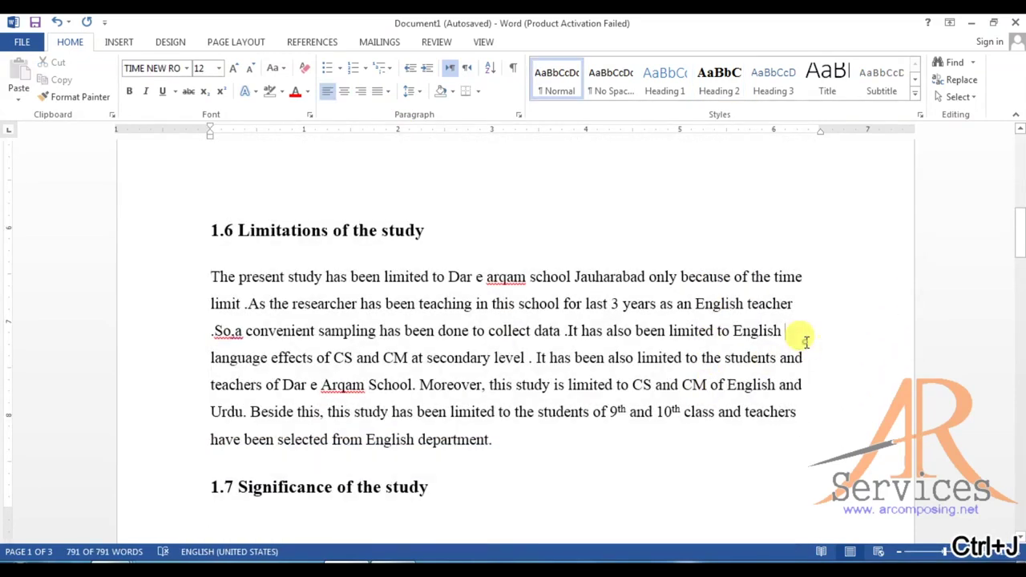
# Step: Justify the paragraph under "1.6 Limitations of the study" and view the other justify options
pyautogui.moveTo(803, 271); pyautogui.dragTo(793, 413)
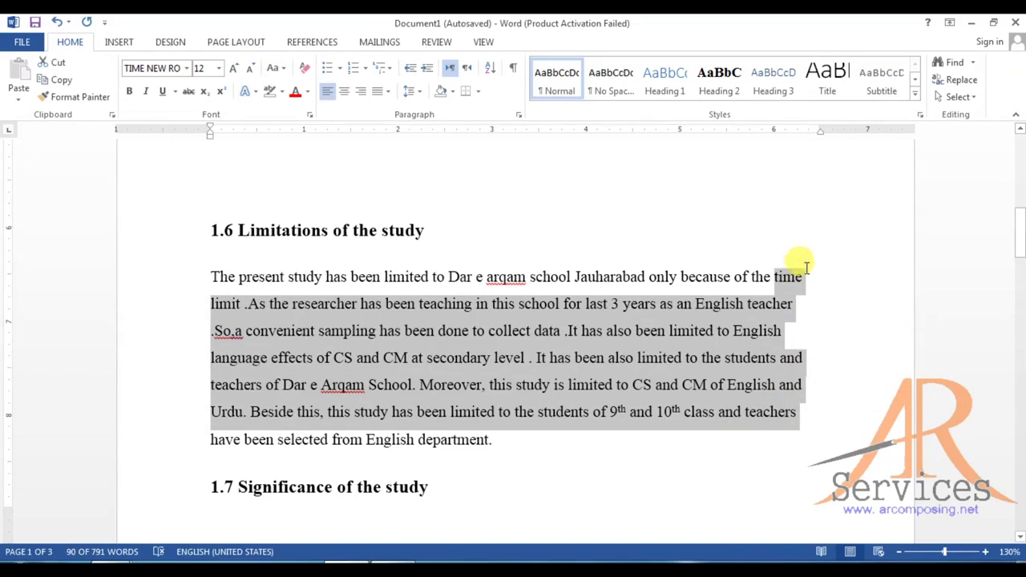
pyautogui.moveTo(641, 278); pyautogui.dragTo(656, 412)
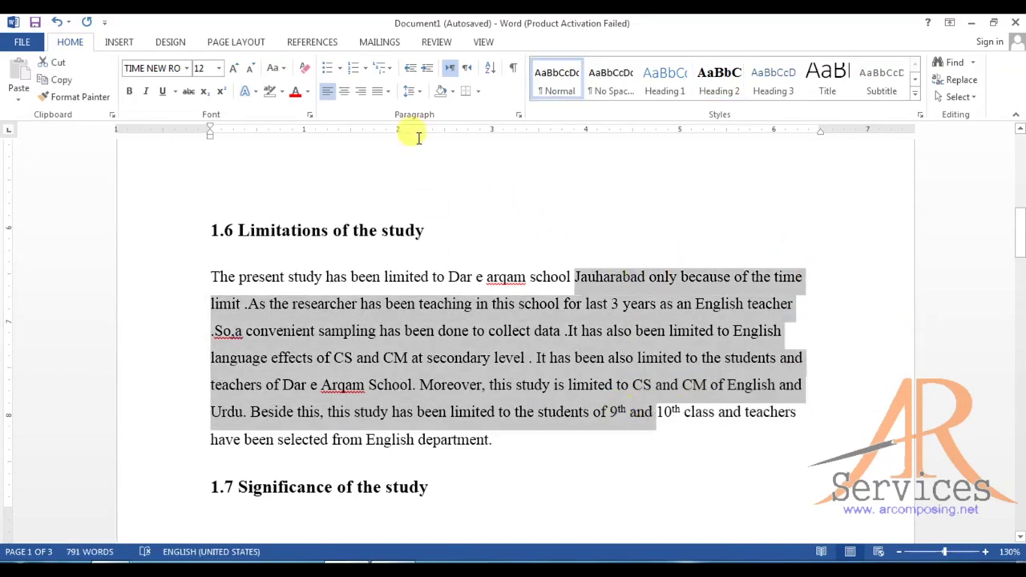
pyautogui.click(386, 92)
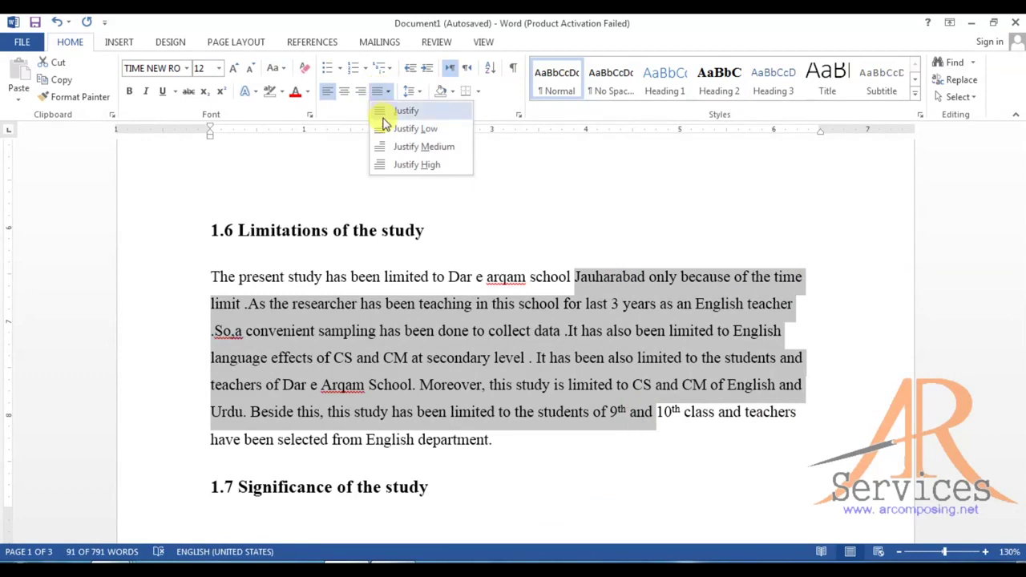
pyautogui.click(384, 113)
pyautogui.click(386, 92)
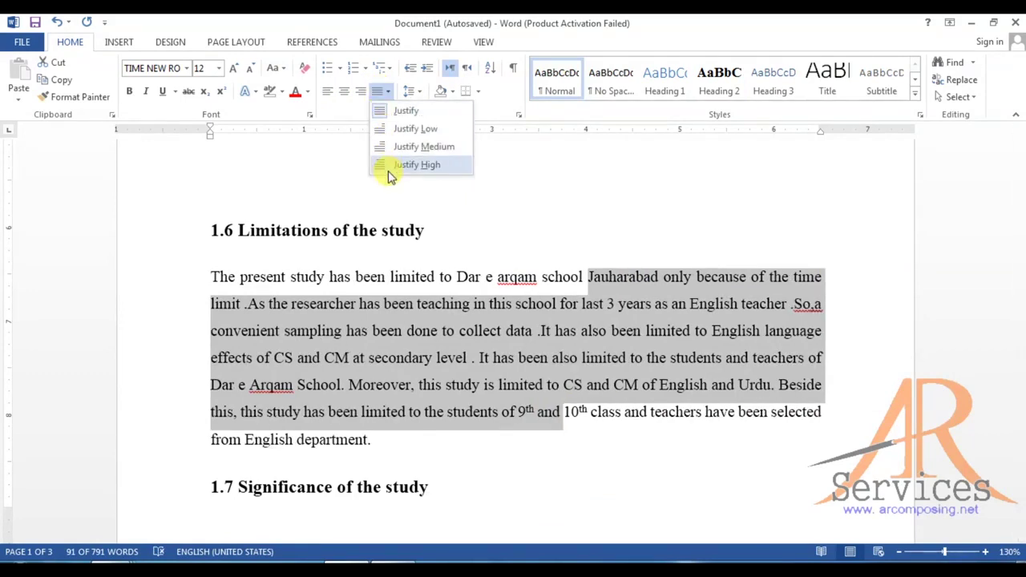
pyautogui.click(597, 176)
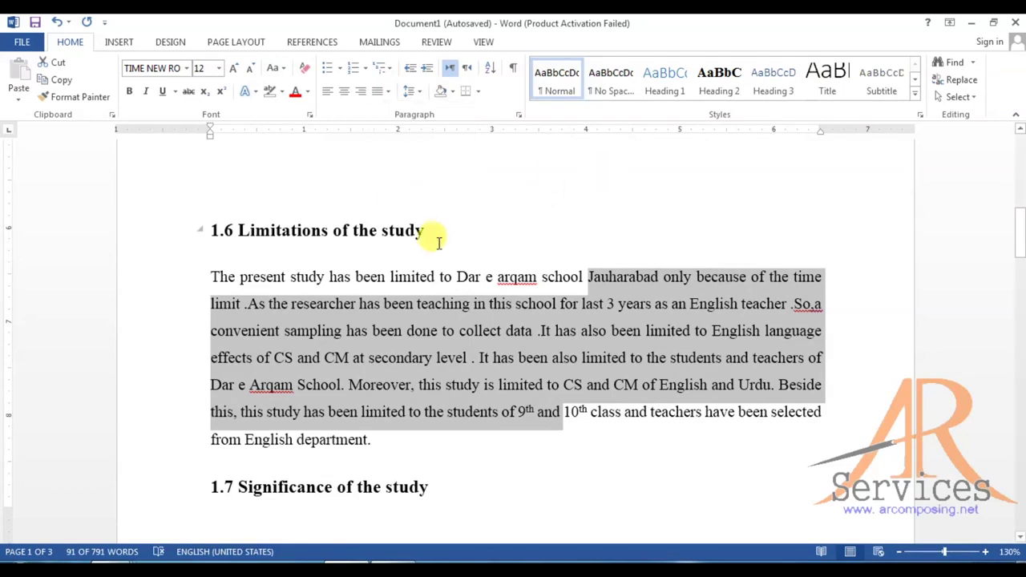
# Step: Turn distributed alignment on and off twice for the "Objectives" heading at the start of the document
pyautogui.scroll(3, 430, 235)
pyautogui.scroll(9, 439, 244)
pyautogui.moveTo(328, 252); pyautogui.dragTo(216, 247)
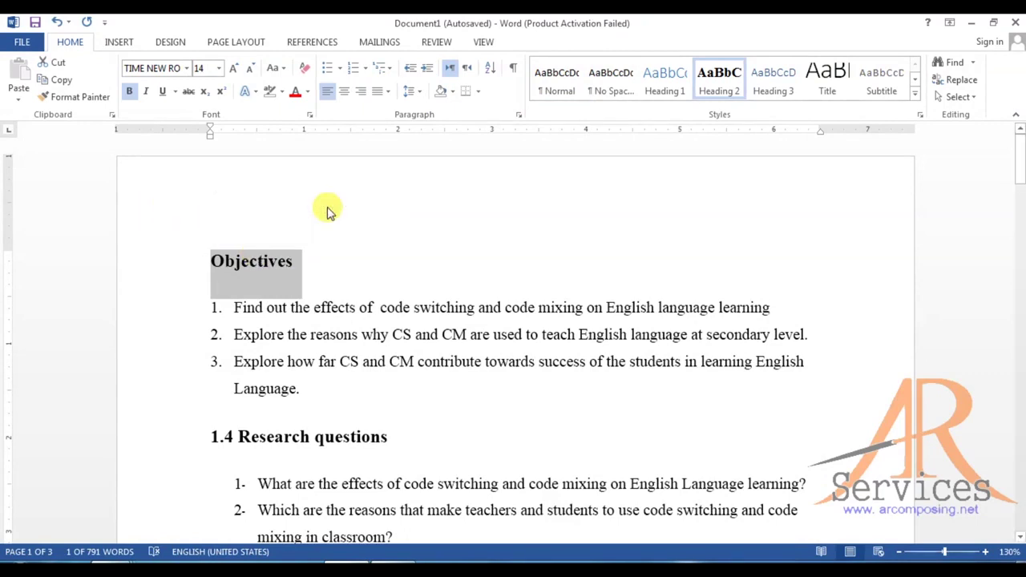
pyautogui.hotkey('ctrl', 'shift', 'j')
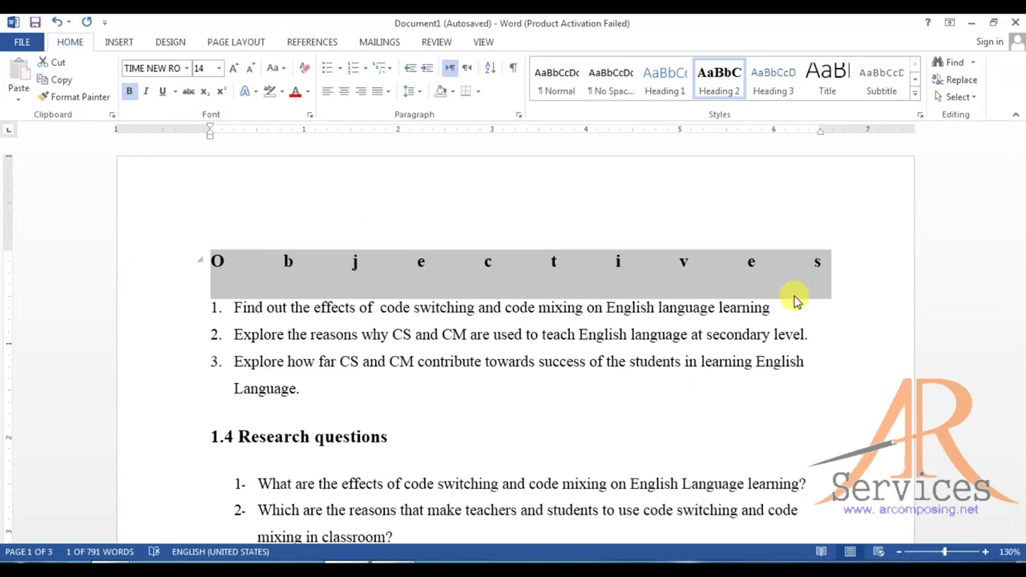
pyautogui.hotkey('ctrl', 'shift', 'j')
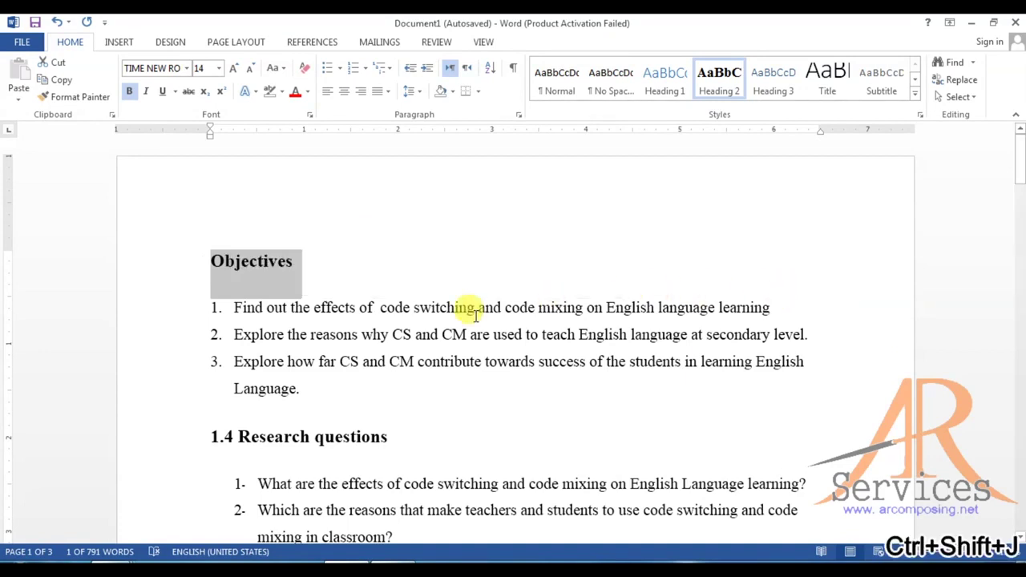
pyautogui.hotkey('ctrl', 'shift', 'j')
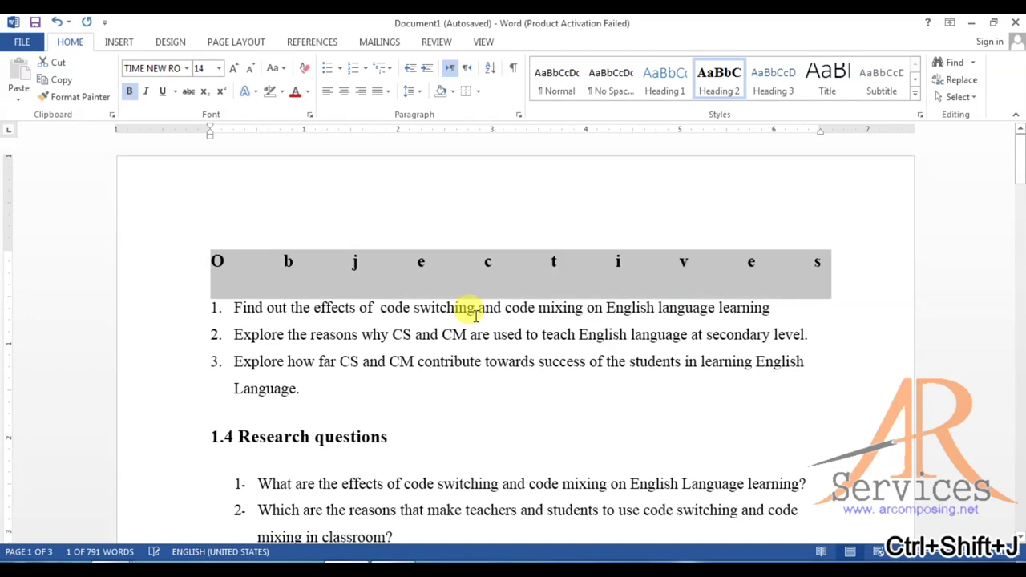
pyautogui.hotkey('ctrl', 'shift', 'j')
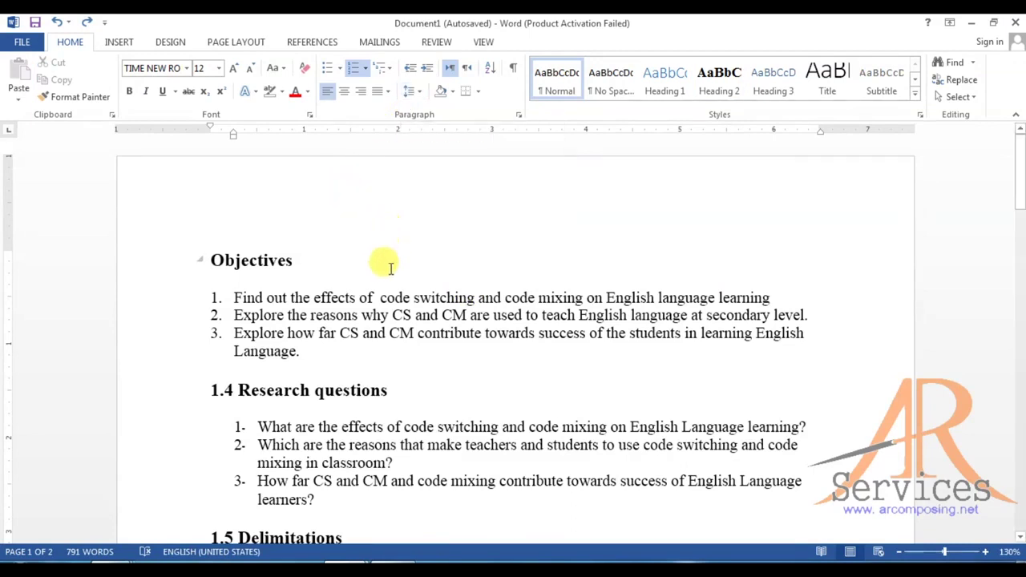
pyautogui.scroll(-1, 389, 266)
pyautogui.scroll(-1, 389, 251)
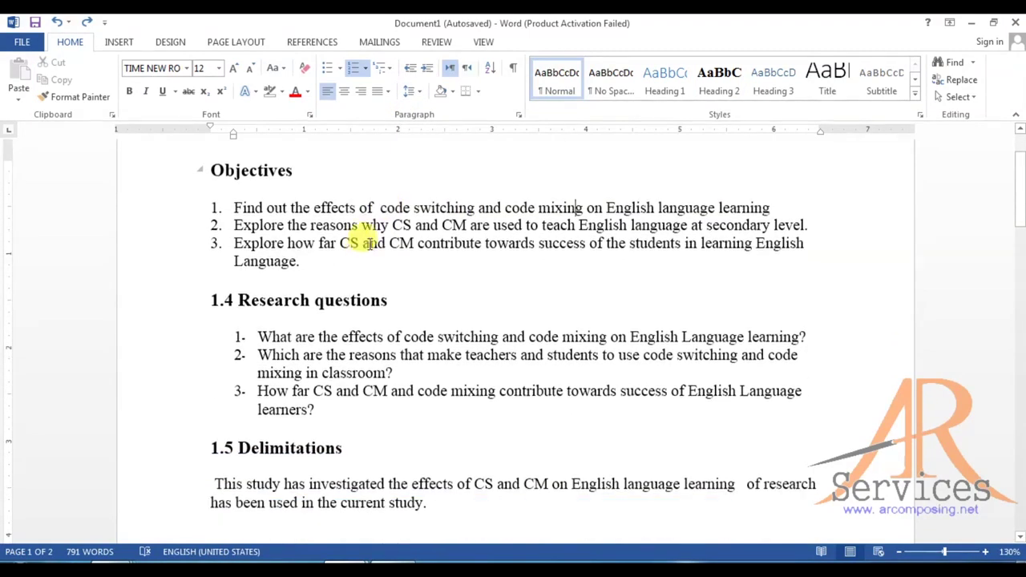
# Step: Set the line spacing of the entire document to 1.5
pyautogui.moveTo(314, 207); pyautogui.dragTo(327, 249)
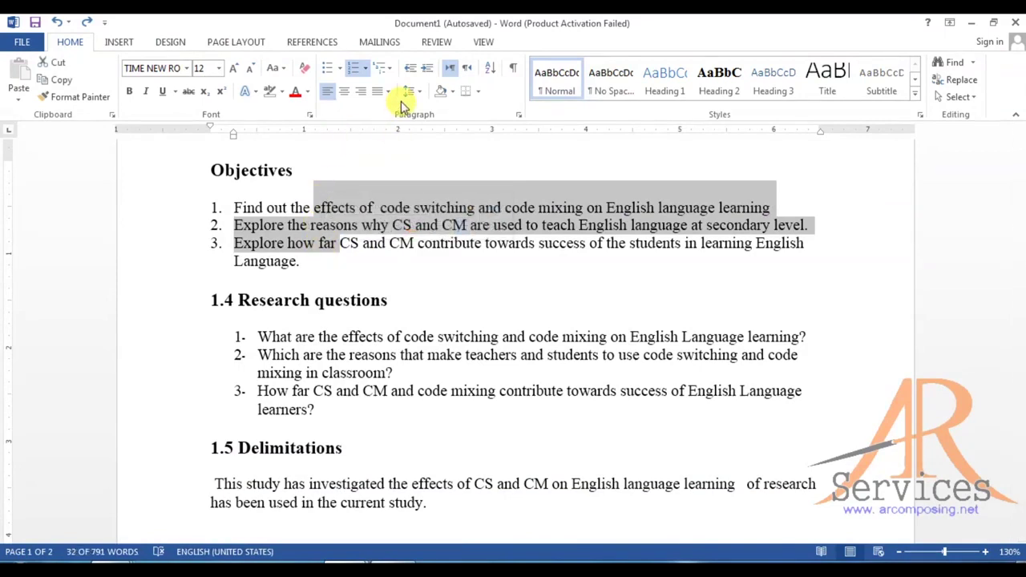
pyautogui.click(389, 224)
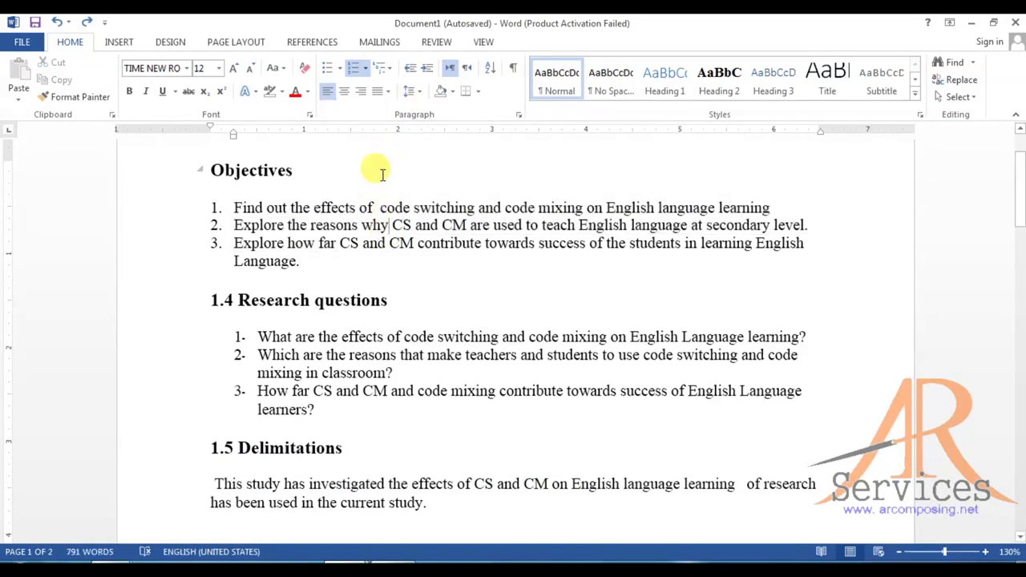
pyautogui.hotkey('ctrl', 'a')
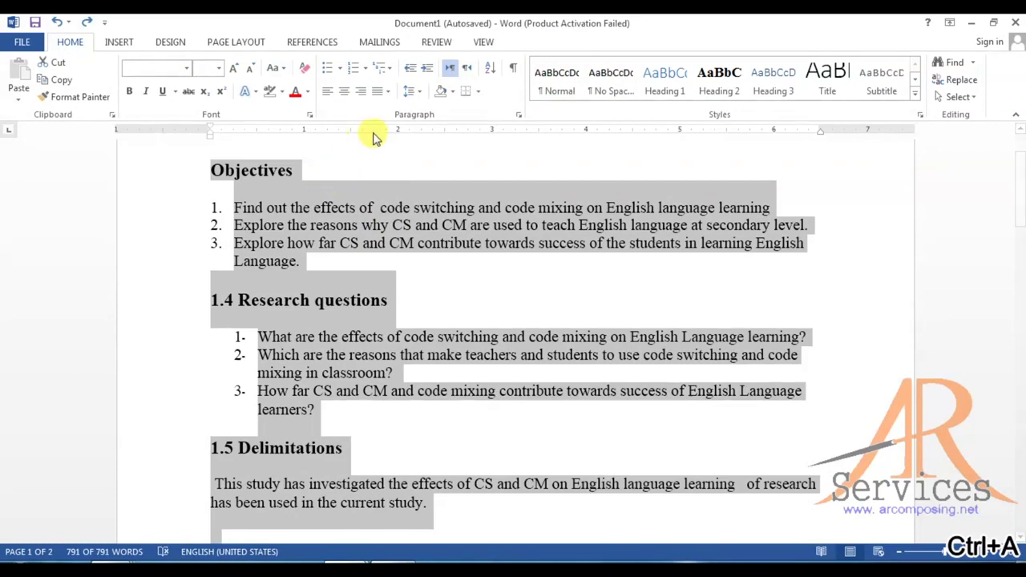
pyautogui.click(406, 94)
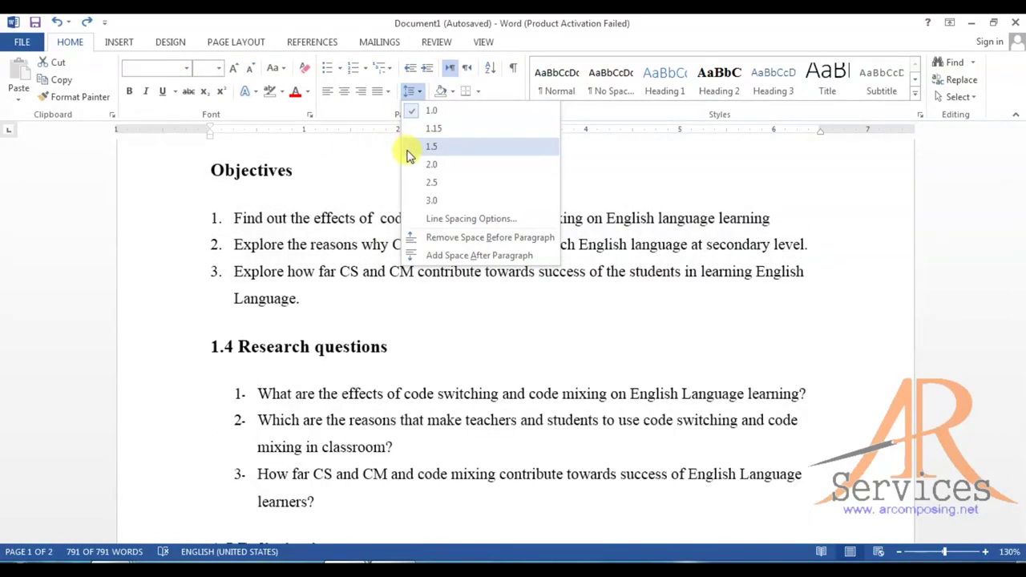
pyautogui.click(407, 154)
# Step: Preview 2.0 line spacing on the entire document and leave the spacing options without applying it
pyautogui.hotkey('ctrl', 'a')
pyautogui.scroll(-1, 472, 305)
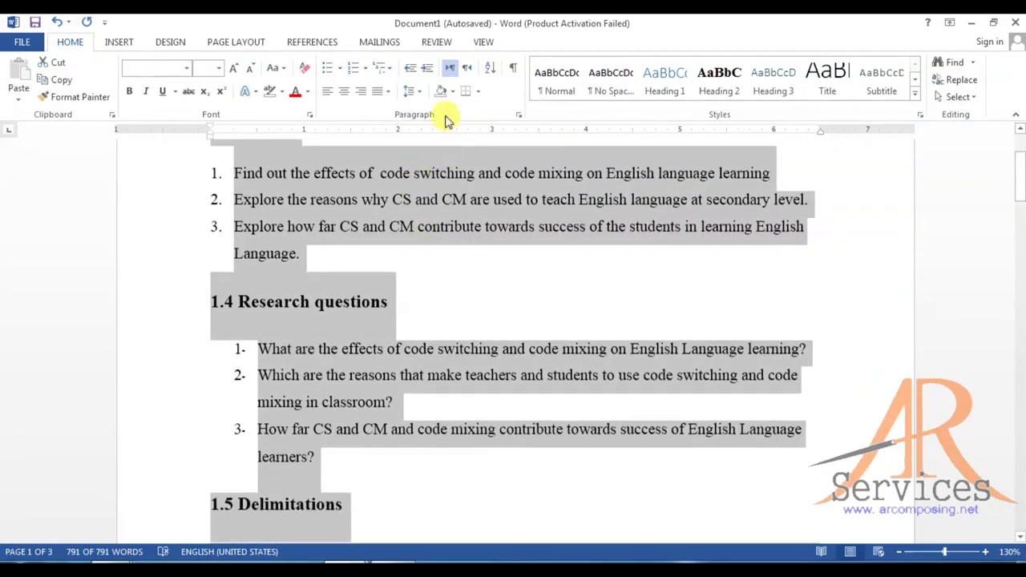
pyautogui.click(409, 91)
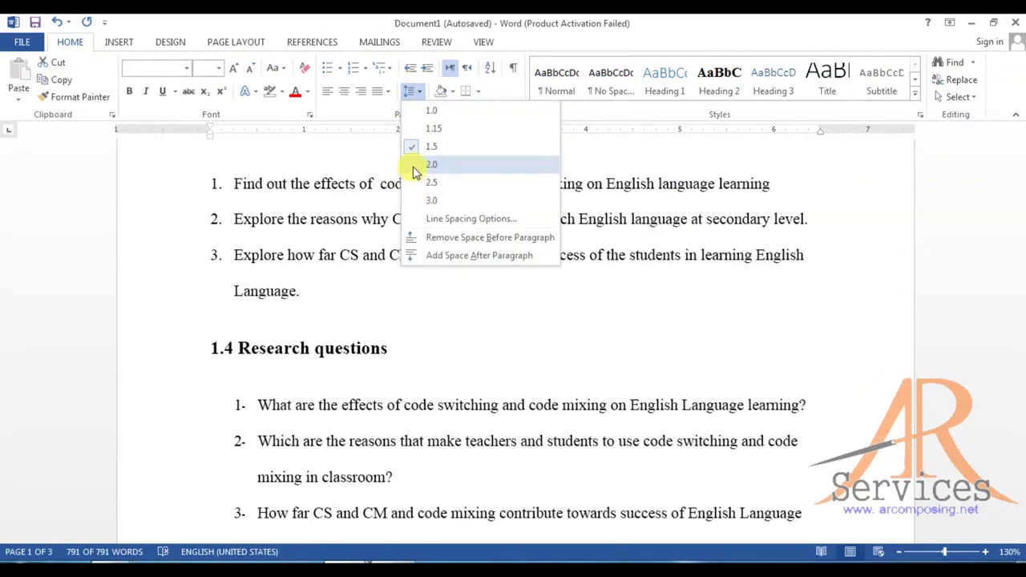
pyautogui.click(678, 197)
pyautogui.scroll(2, 509, 239)
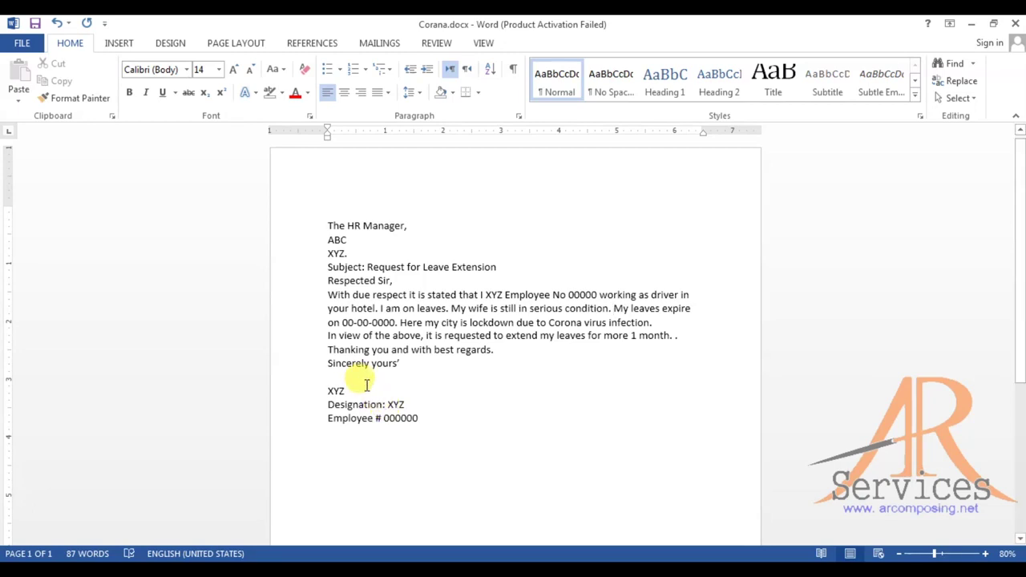
# Step: Bold the three addressee lines of the Corana.docx letter and insert a blank line between them and the subject line
pyautogui.click(360, 253)
pyautogui.moveTo(360, 253); pyautogui.dragTo(304, 218)
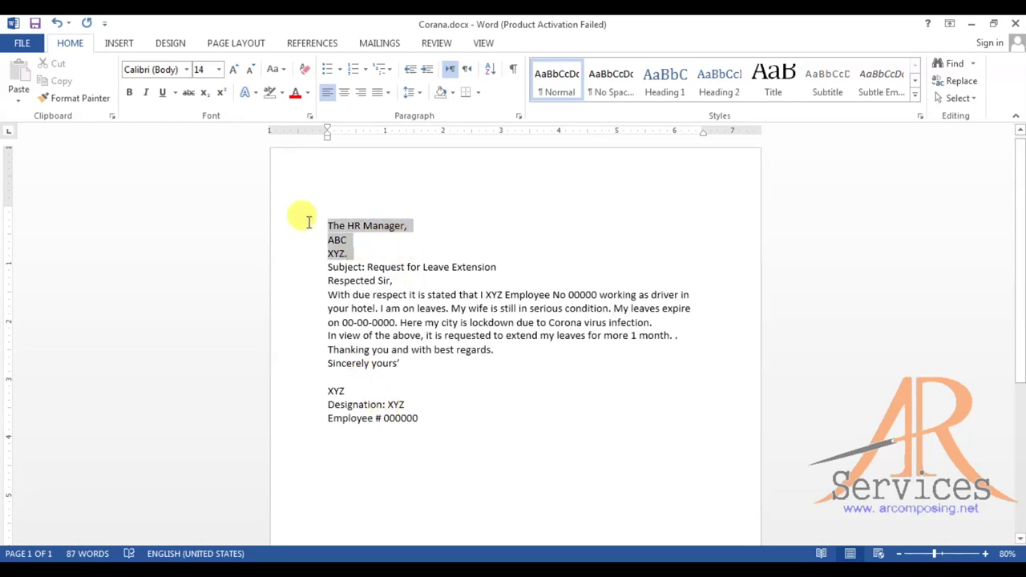
pyautogui.hotkey('ctrl', 'b')
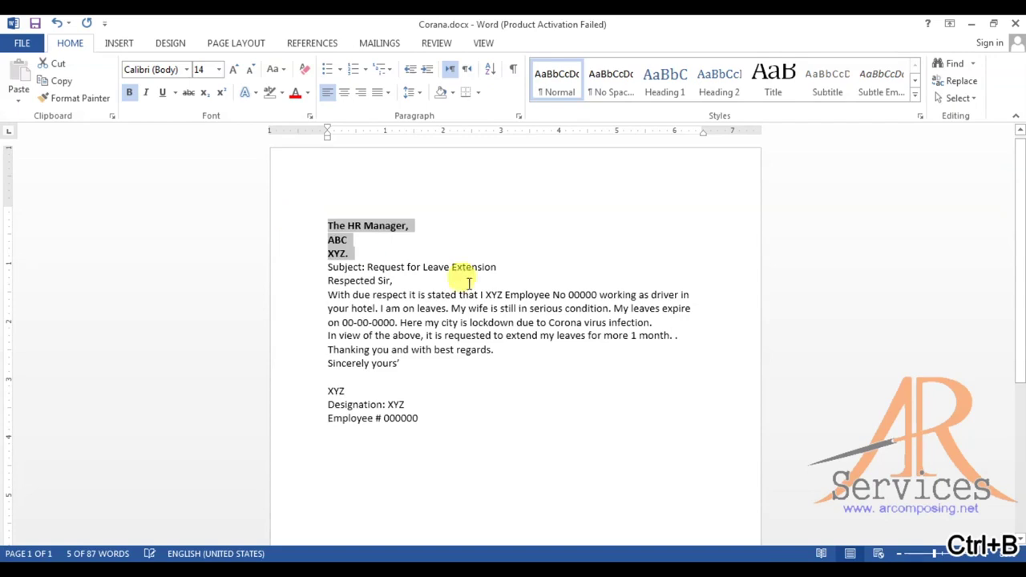
pyautogui.click(327, 267)
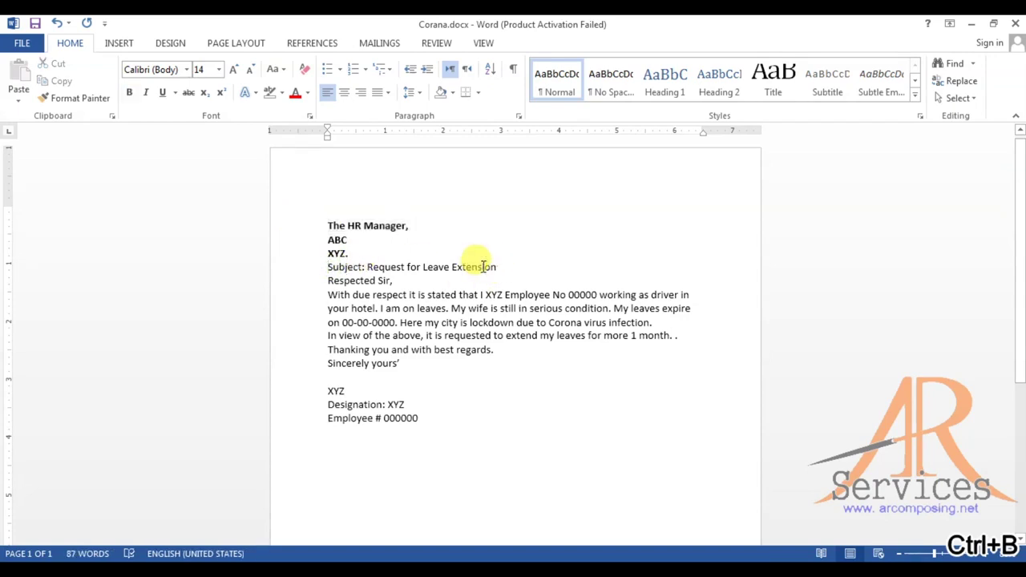
pyautogui.press('Return')
# Step: Insert a tab after "Subject:" and make "Request for Leave Extension" uppercase, bold and underlined
pyautogui.click(365, 281)
pyautogui.press('Tab')
pyautogui.moveTo(569, 280); pyautogui.dragTo(396, 287)
pyautogui.hotkey('shift', 'F3')
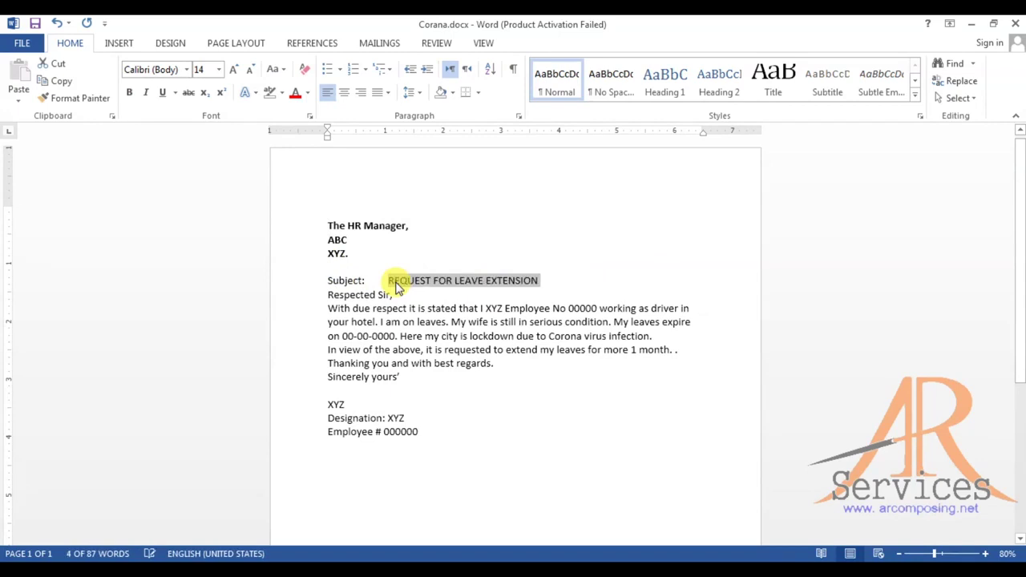
pyautogui.hotkey('ctrl', 'b')
pyautogui.hotkey('ctrl', 'u')
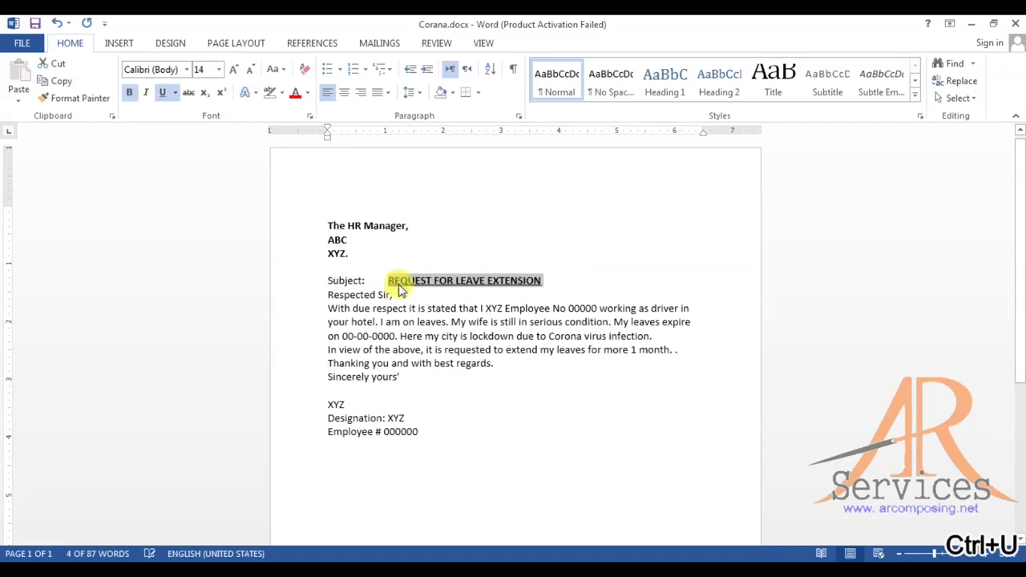
# Step: Bold the "Respected Sir," salutation and insert one blank line above it and one below it
pyautogui.click(613, 295)
pyautogui.click(328, 295)
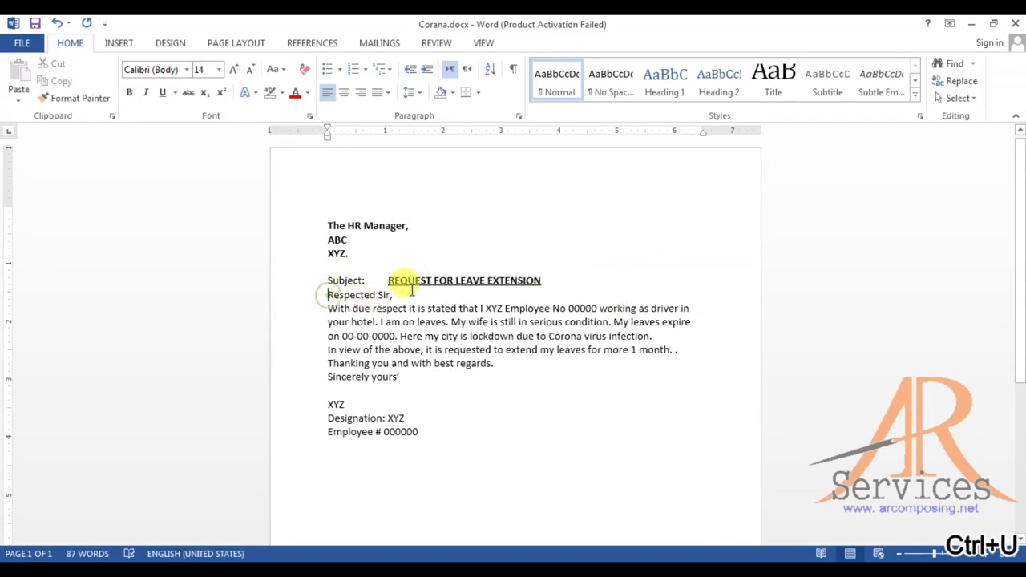
pyautogui.press('Return')
pyautogui.click(302, 311)
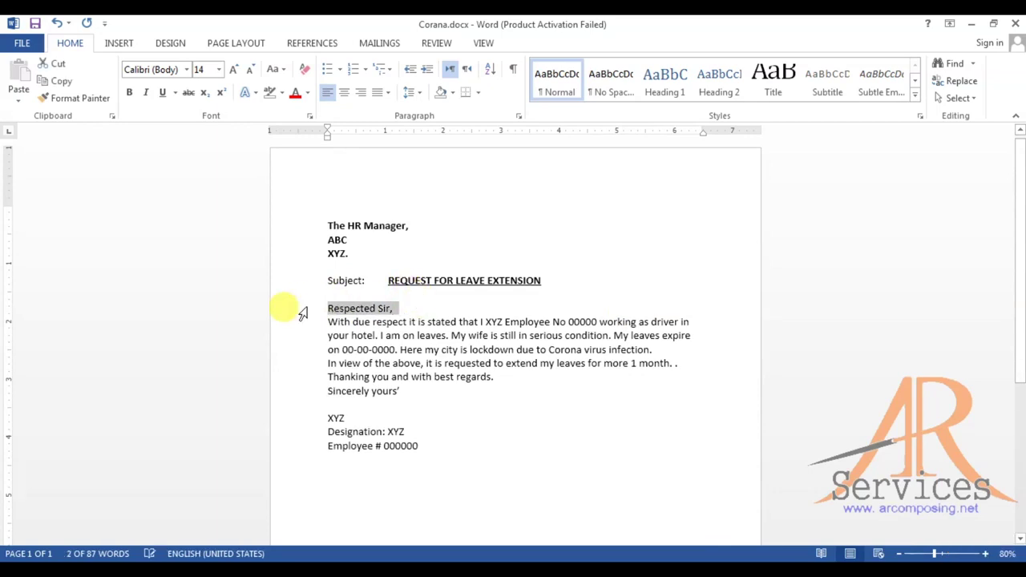
pyautogui.hotkey('ctrl', 'b')
pyautogui.click(467, 307)
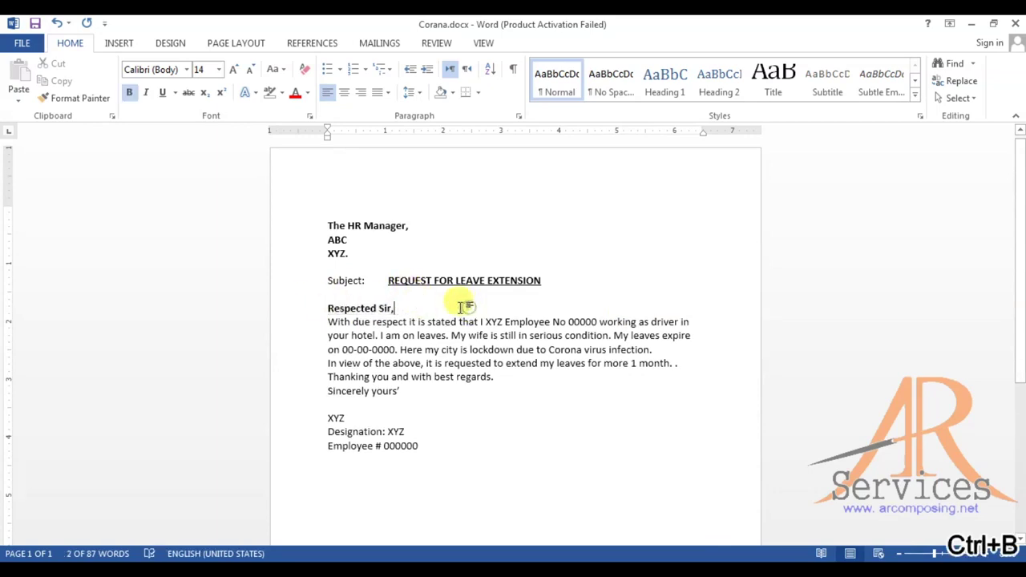
pyautogui.click(328, 321)
pyautogui.press('Return')
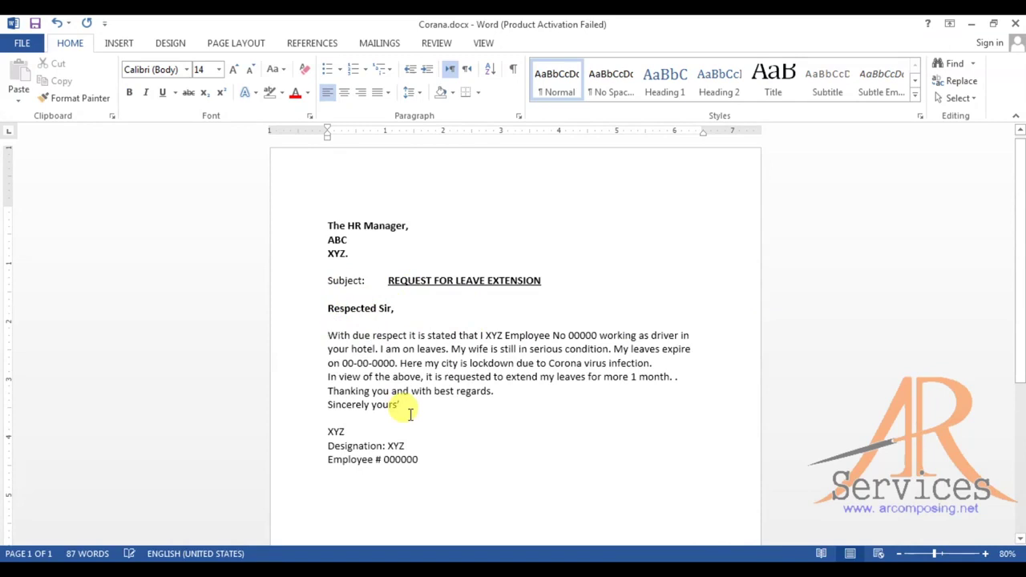
# Step: Insert a blank line before each of the "In view of the above", "Thanking you" and "Sincerely yours" lines
pyautogui.click(324, 377)
pyautogui.press('Return')
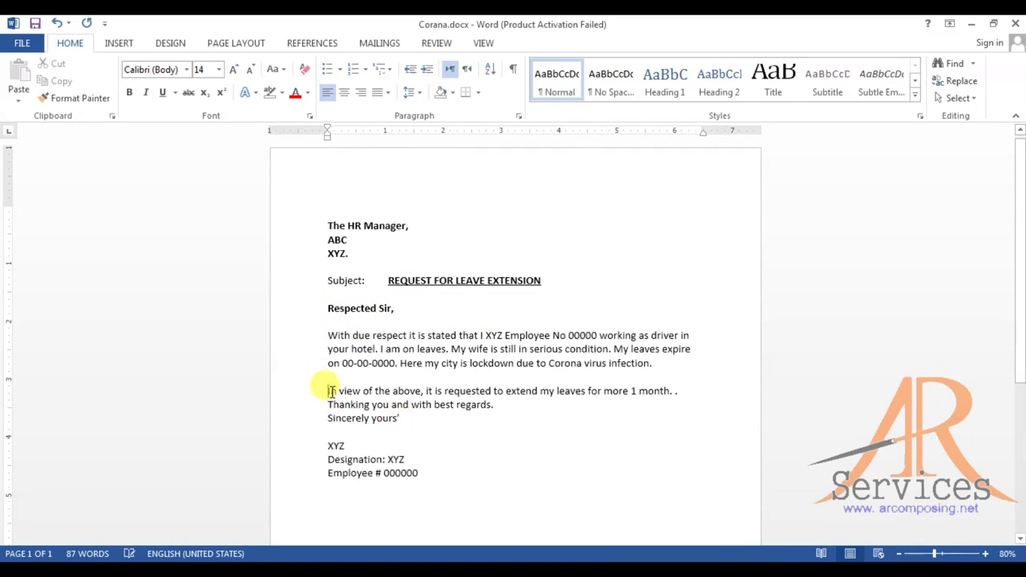
pyautogui.click(324, 404)
pyautogui.press('Return')
pyautogui.click(325, 432)
pyautogui.press('Return')
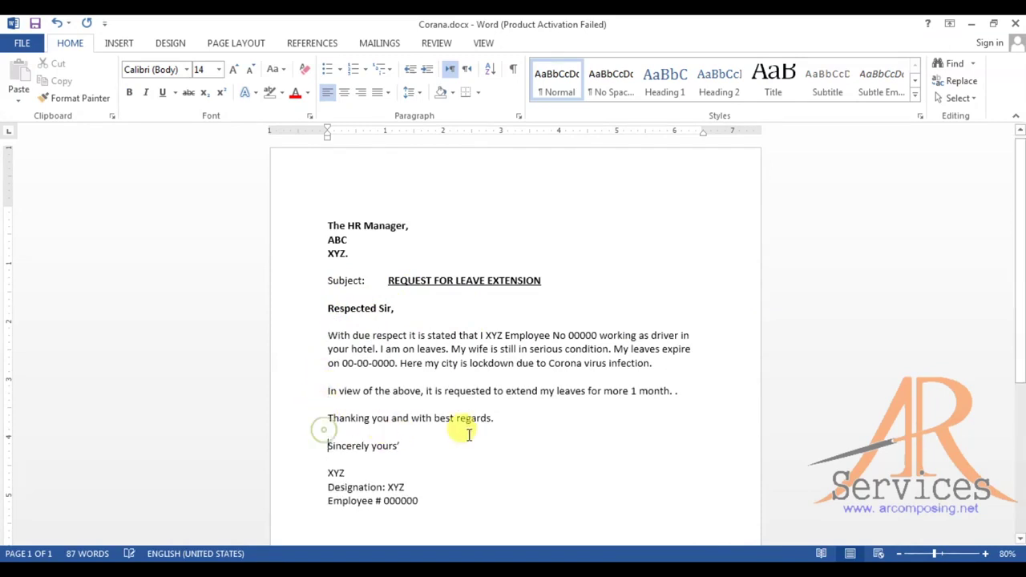
# Step: Bold the "Sincerely yours" line and the name, designation and employee number lines below it
pyautogui.moveTo(282, 446); pyautogui.dragTo(281, 431)
pyautogui.hotkey('ctrl', 'b')
pyautogui.click(435, 446)
pyautogui.moveTo(446, 505); pyautogui.dragTo(280, 473)
pyautogui.hotkey('ctrl', 'b')
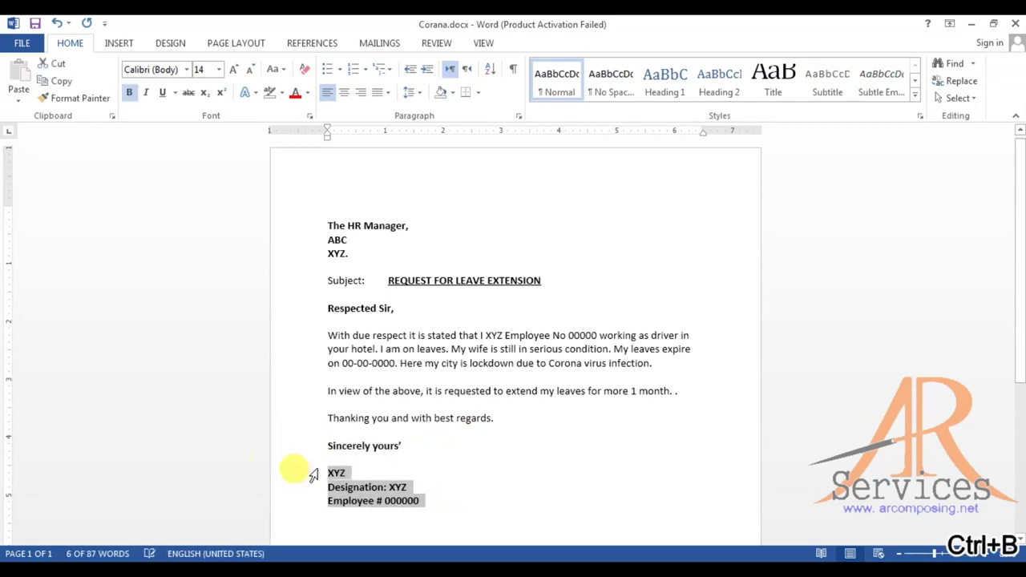
pyautogui.click(479, 472)
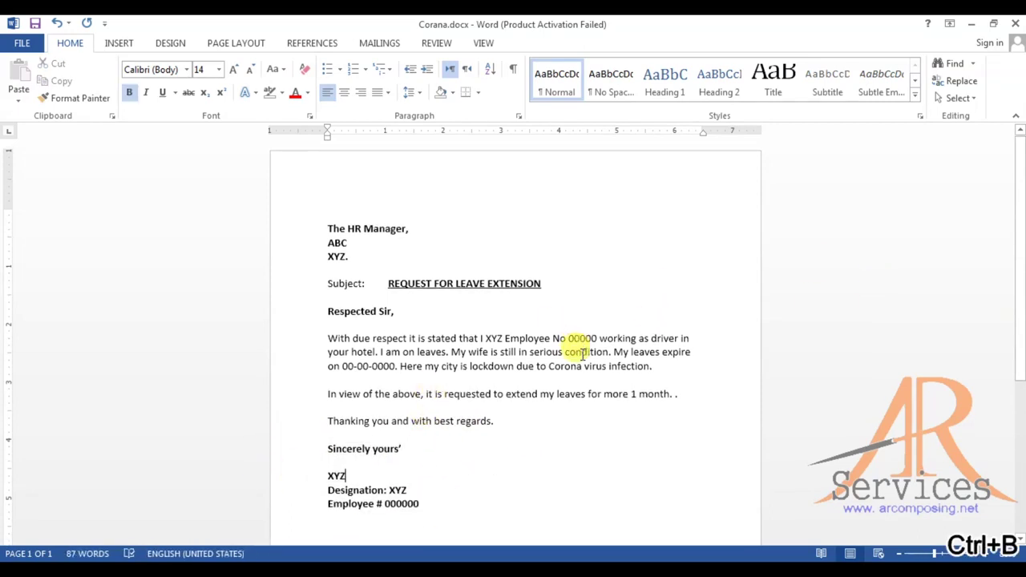
# Step: Justify the "With due respect" and "In view of the above" paragraphs
pyautogui.moveTo(641, 401); pyautogui.dragTo(561, 327)
pyautogui.hotkey('ctrl', 'j')
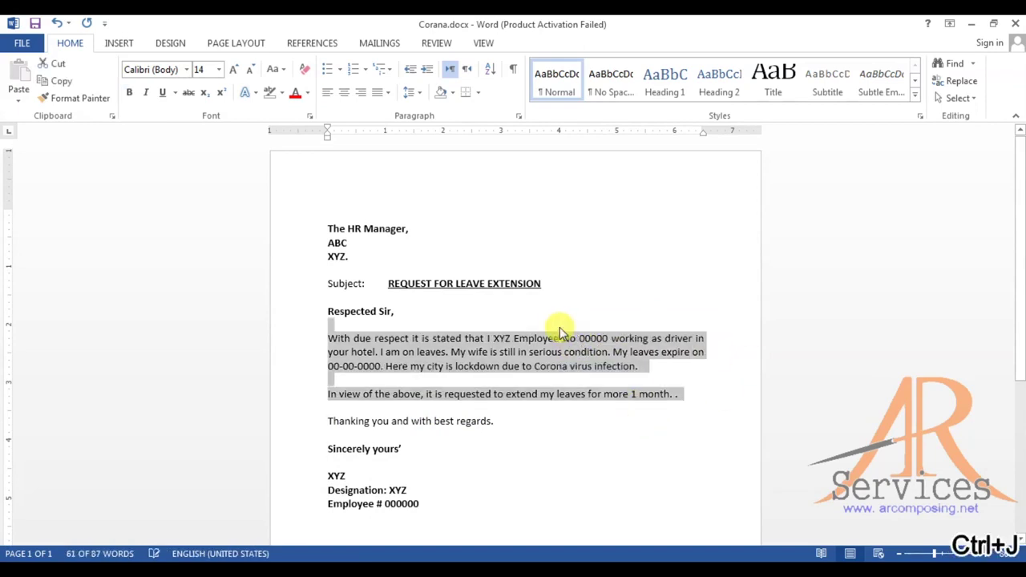
pyautogui.click(698, 352)
# Step: Try a tab indent at the start of the "With due respect" paragraph and undo it
pyautogui.click(293, 337)
pyautogui.click(329, 338)
pyautogui.press('Tab')
pyautogui.click(414, 381)
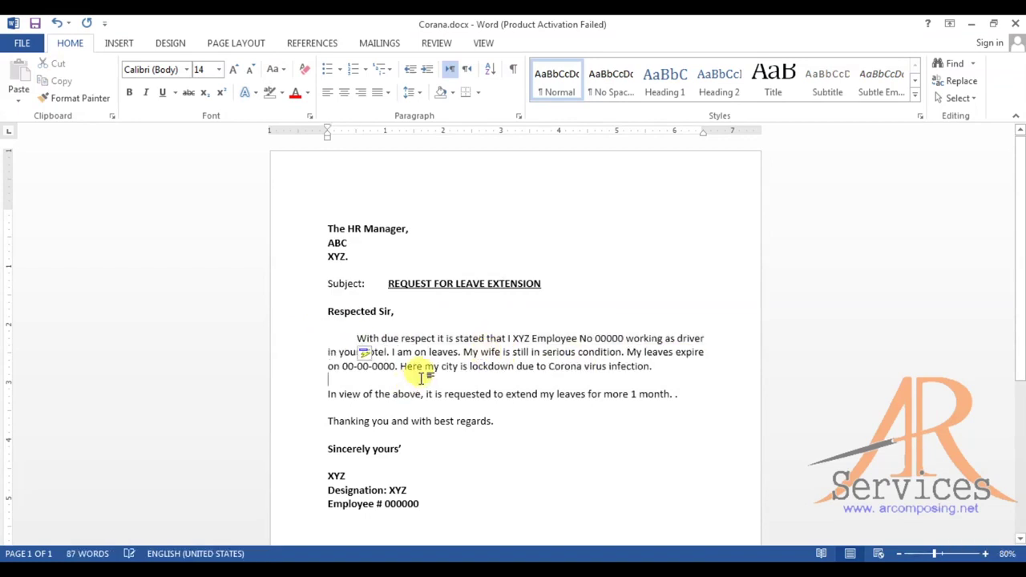
pyautogui.hotkey('ctrl', 'z')
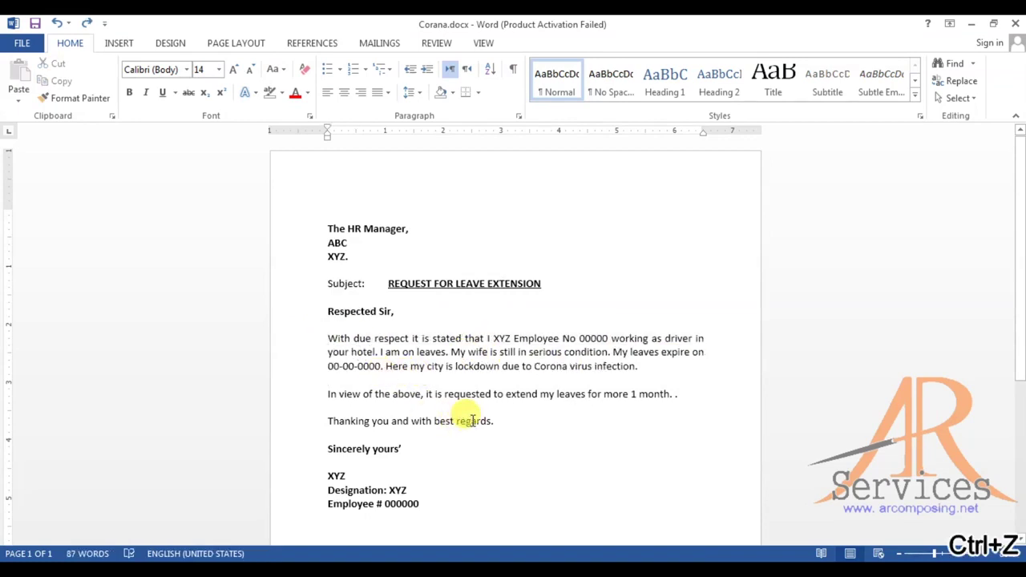
# Step: Set the line spacing to 1.5 from the "With due respect" paragraph through the "Thanking you" line
pyautogui.moveTo(467, 420); pyautogui.dragTo(370, 338)
pyautogui.click(411, 93)
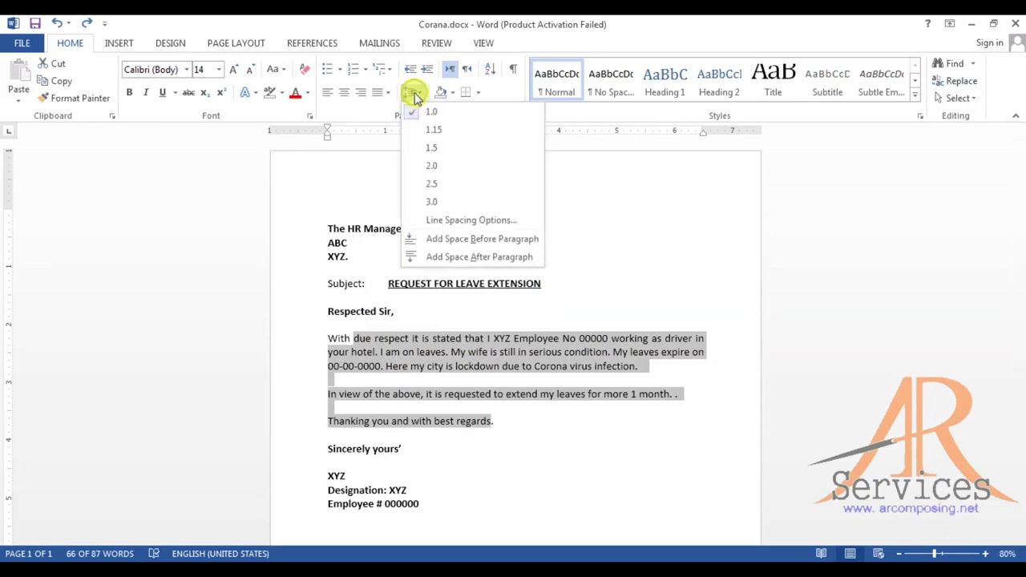
pyautogui.click(412, 154)
pyautogui.click(605, 319)
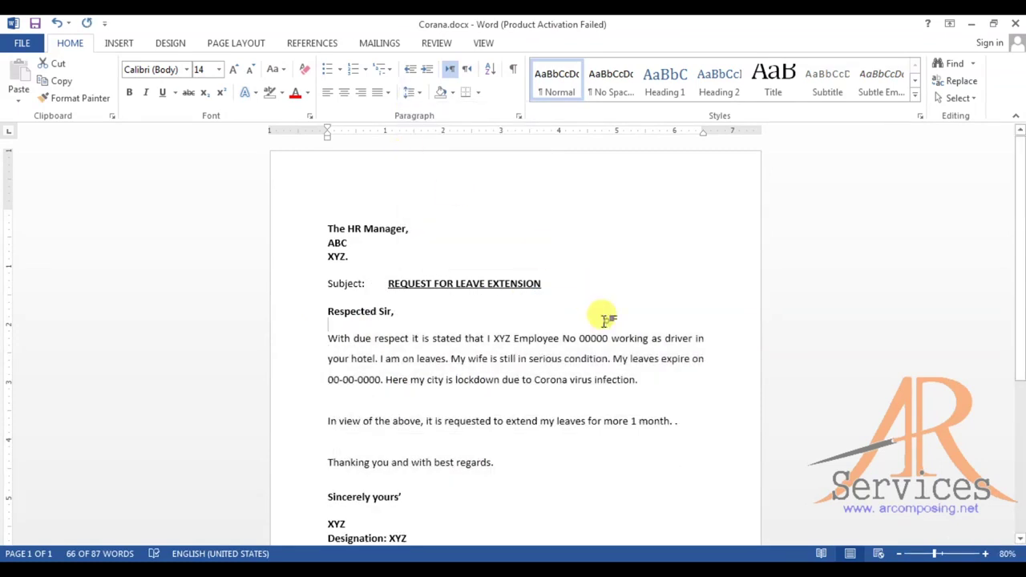
pyautogui.scroll(-3, 500, 328)
pyautogui.scroll(3, 481, 332)
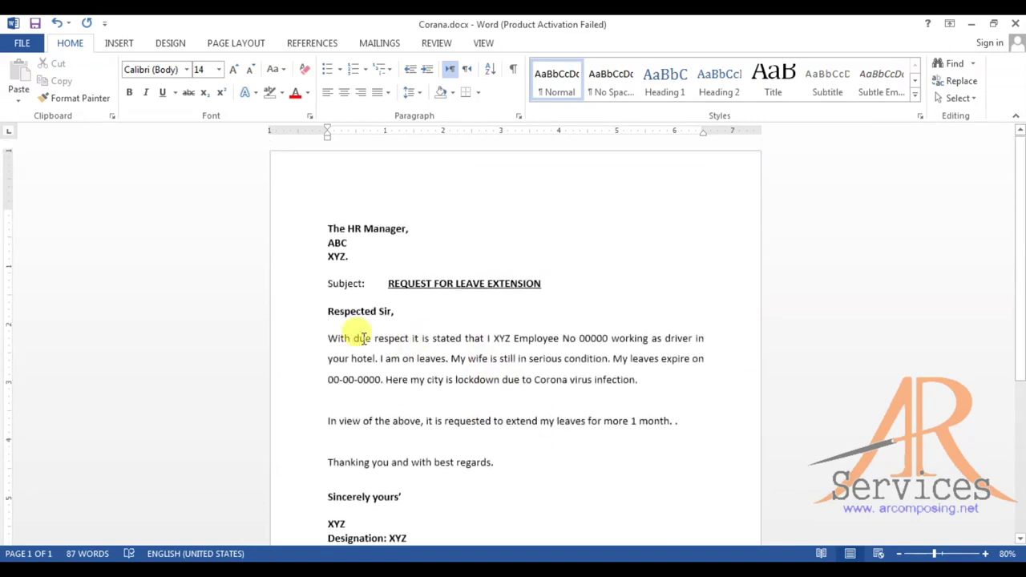
# Step: Enlarge the gap above "Respected Sir," to three blank lines, keeping a single blank line below it
pyautogui.press('Return')
pyautogui.click(335, 302)
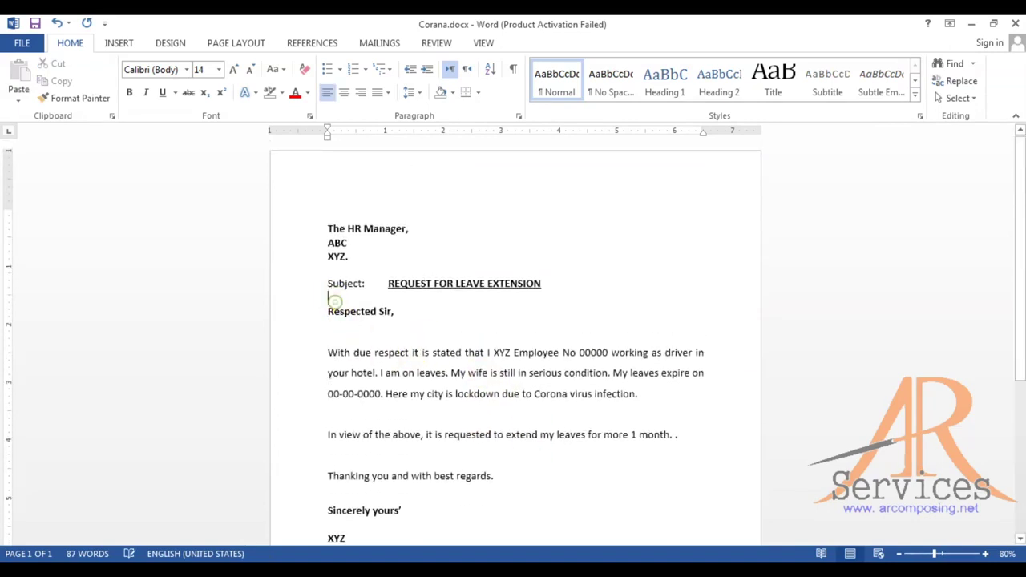
pyautogui.press('Return')
pyautogui.click(337, 340)
pyautogui.press('BackSpace')
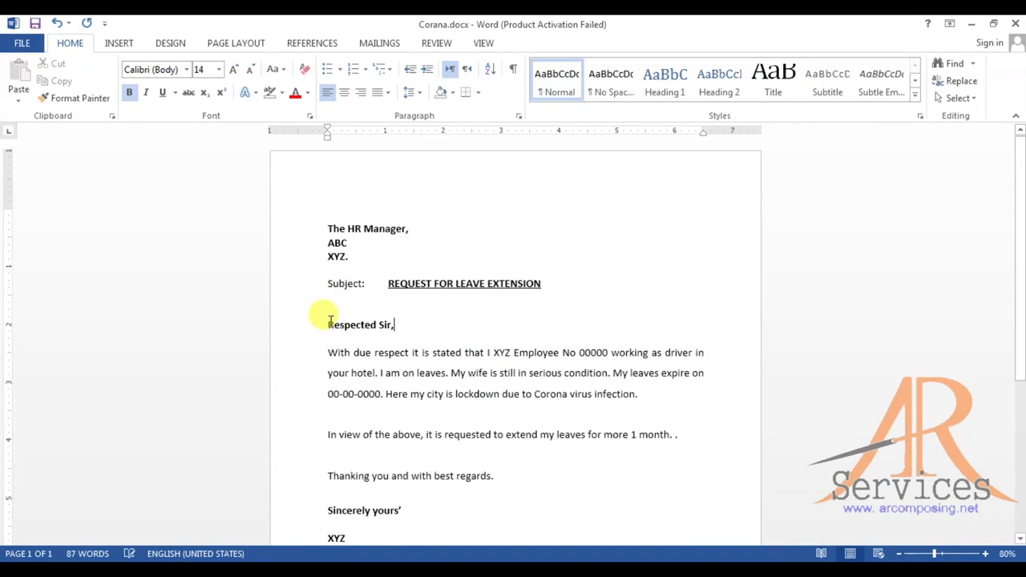
pyautogui.click(331, 310)
pyautogui.press('Return')
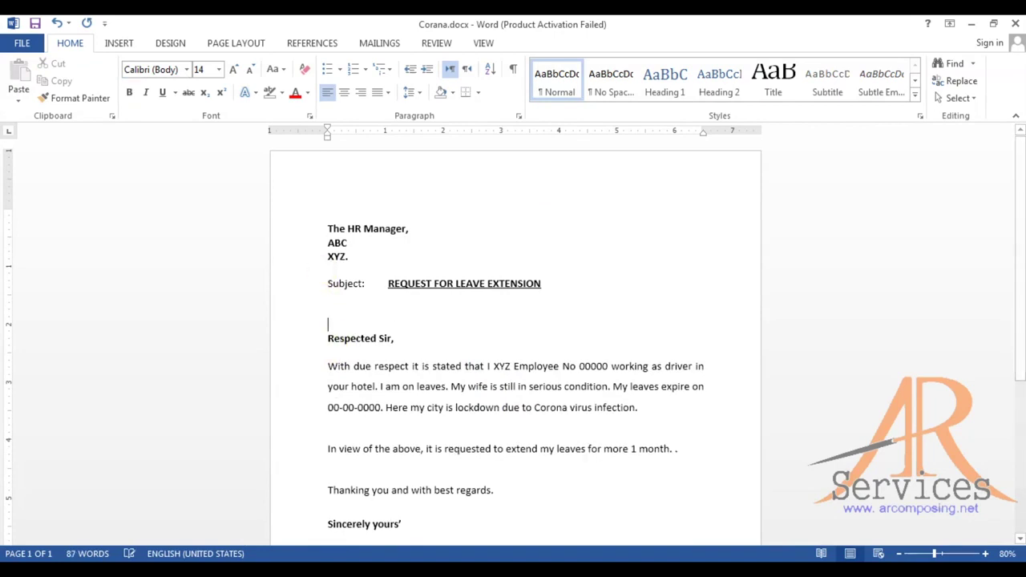
# Step: Enlarge the gaps above the subject line and between "Sincerely yours" and the name to three blank lines each
pyautogui.click(325, 270)
pyautogui.press('Return')
pyautogui.scroll(-1, 391, 305)
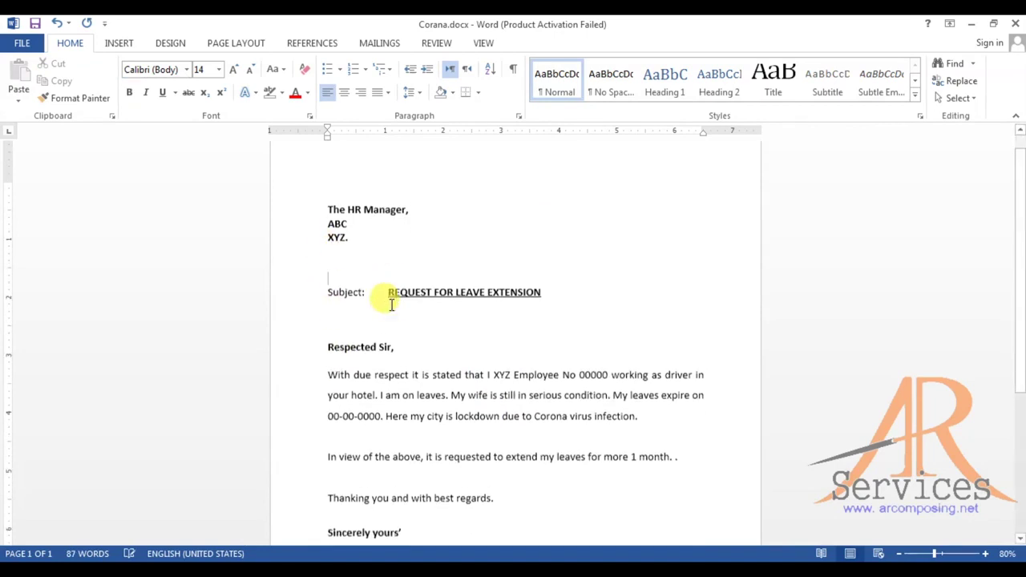
pyautogui.scroll(-3, 393, 320)
pyautogui.click(400, 400)
pyautogui.press('Return')
pyautogui.press('Return')
pyautogui.scroll(1, 557, 412)
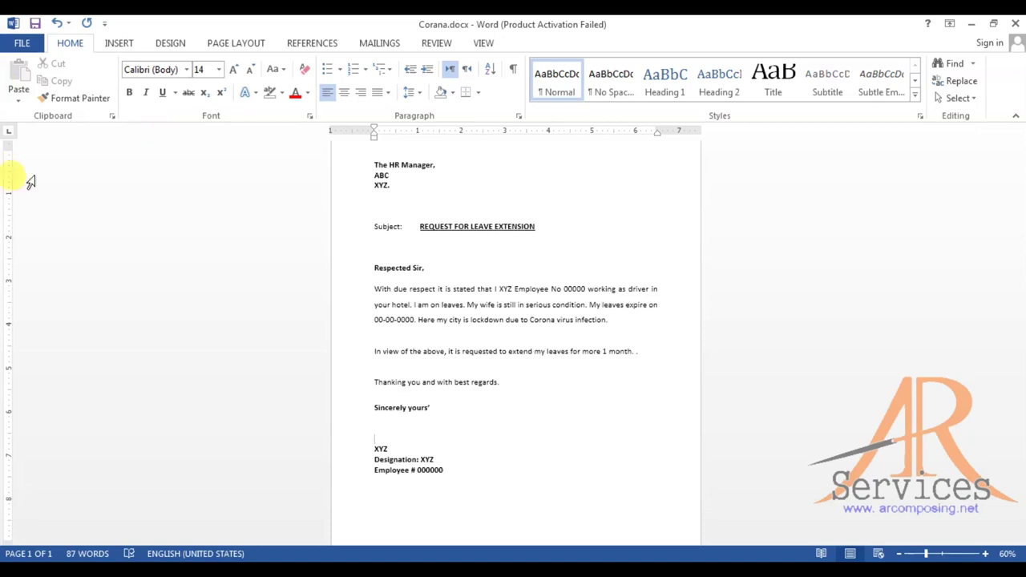
# Step: Undo all the formatting and spacing changes made to the letter, back to its plain unformatted text
pyautogui.hotkey('ctrl', 'a')
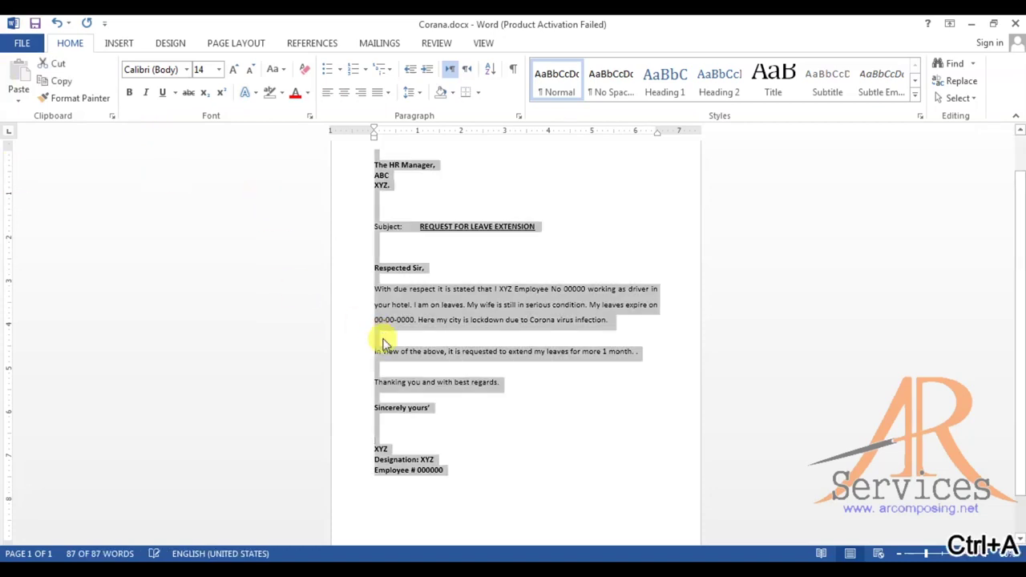
pyautogui.hotkey('ctrl', 'z')
pyautogui.hotkey('ctrl', 'z')
pyautogui.hotkey('ctrl', 'z')
pyautogui.hotkey('ctrl', 'z')
pyautogui.hotkey('ctrl', 'z')
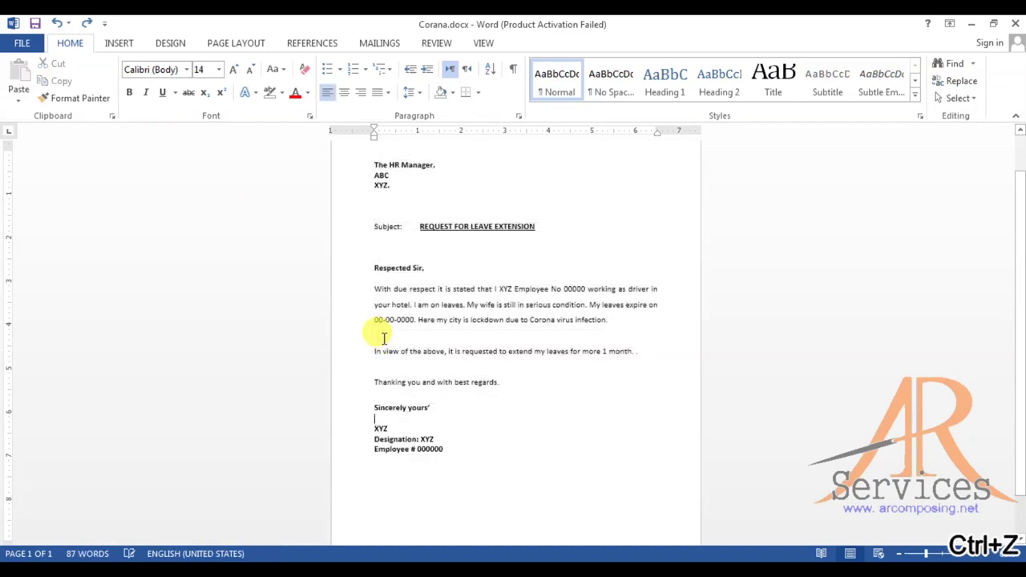
pyautogui.hotkey('ctrl', 'z')
pyautogui.hotkey('ctrl', 'z')
pyautogui.hotkey('ctrl', 'z')
pyautogui.hotkey('ctrl', 'z')
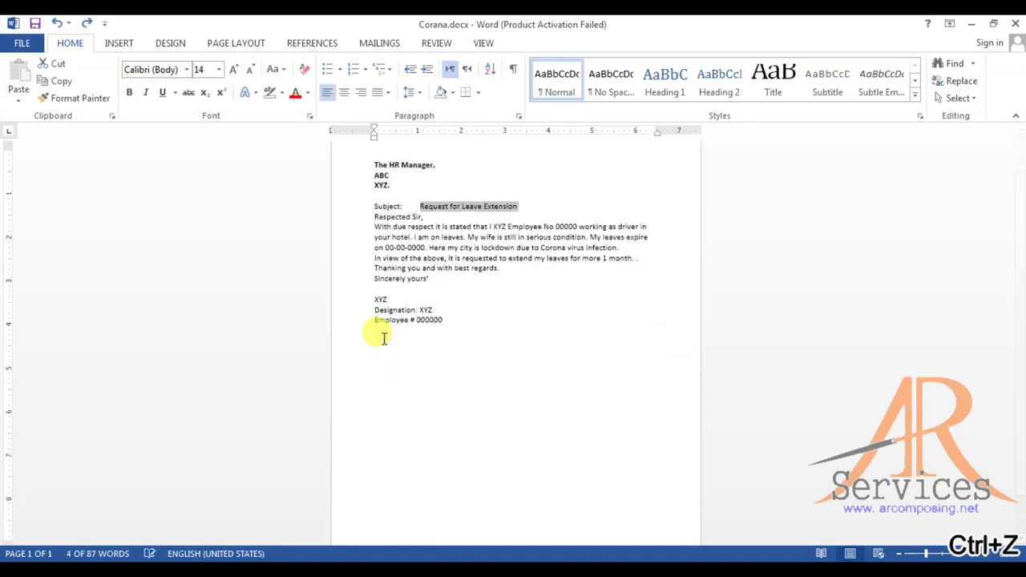
pyautogui.hotkey('ctrl', 'z')
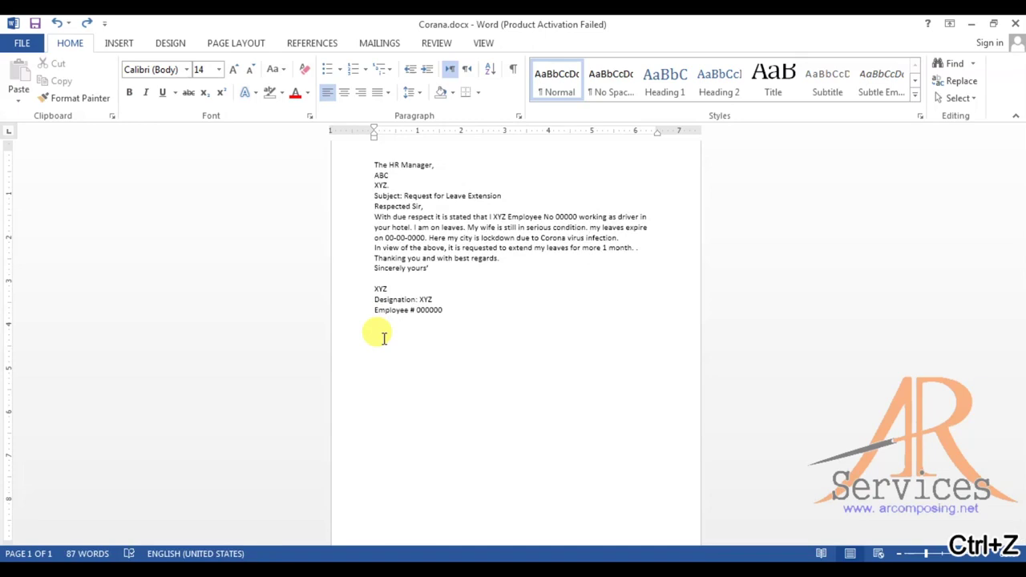
# Step: Redo the undone formatting and spacing changes on the leave-extension letter
pyautogui.hotkey('ctrl', 'y')
pyautogui.hotkey('ctrl', 'y')
pyautogui.hotkey('ctrl', 'y')
pyautogui.hotkey('ctrl', 'y')
pyautogui.hotkey('ctrl', 'y')
pyautogui.hotkey('ctrl', 'y')
pyautogui.hotkey('ctrl', 'y')
pyautogui.hotkey('ctrl', 'y')
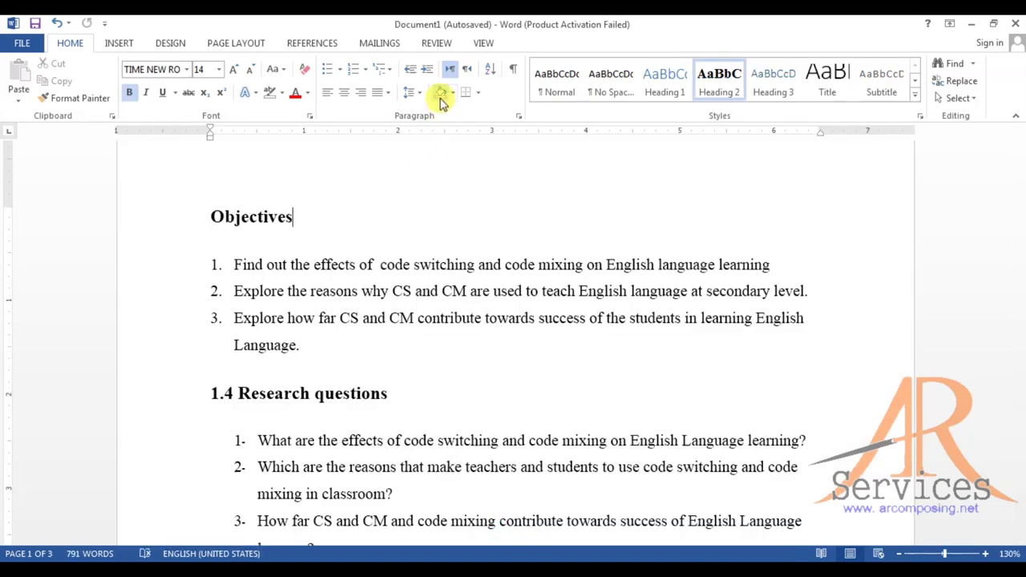
# Step: In Document1, apply light green paragraph shading to the first item under Objectives
pyautogui.moveTo(290, 265); pyautogui.dragTo(607, 267)
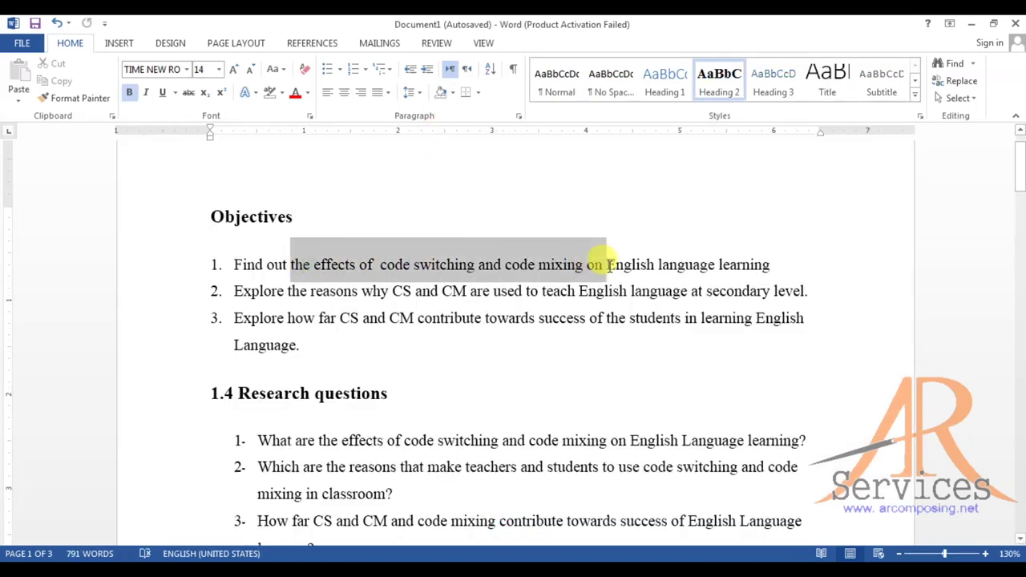
pyautogui.click(521, 266)
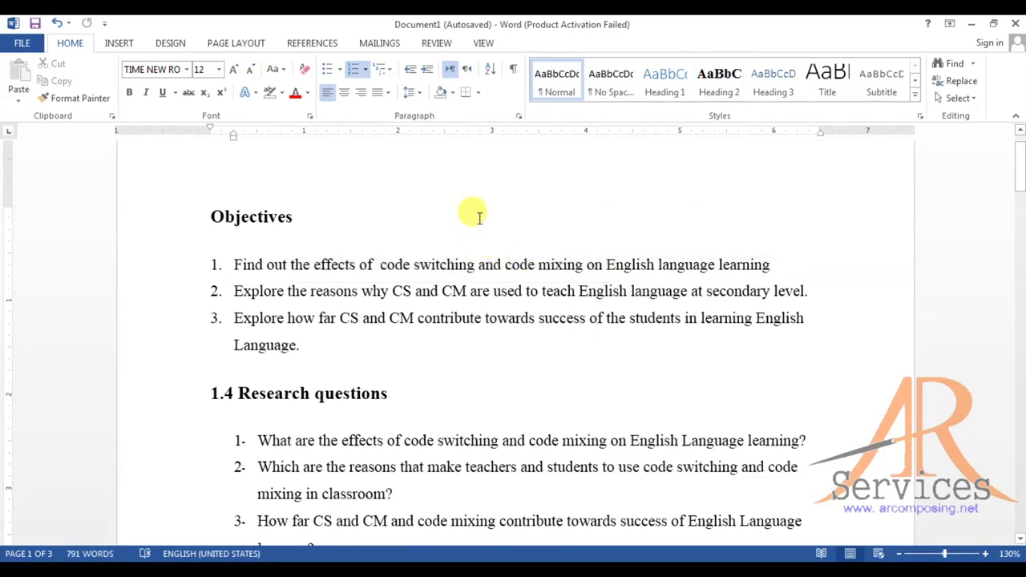
pyautogui.click(452, 93)
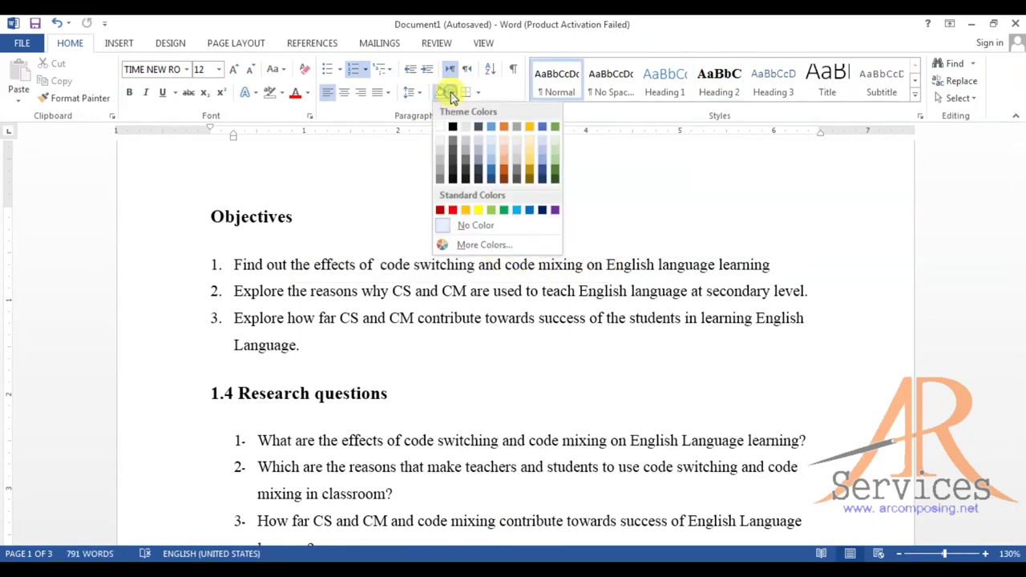
pyautogui.click(556, 167)
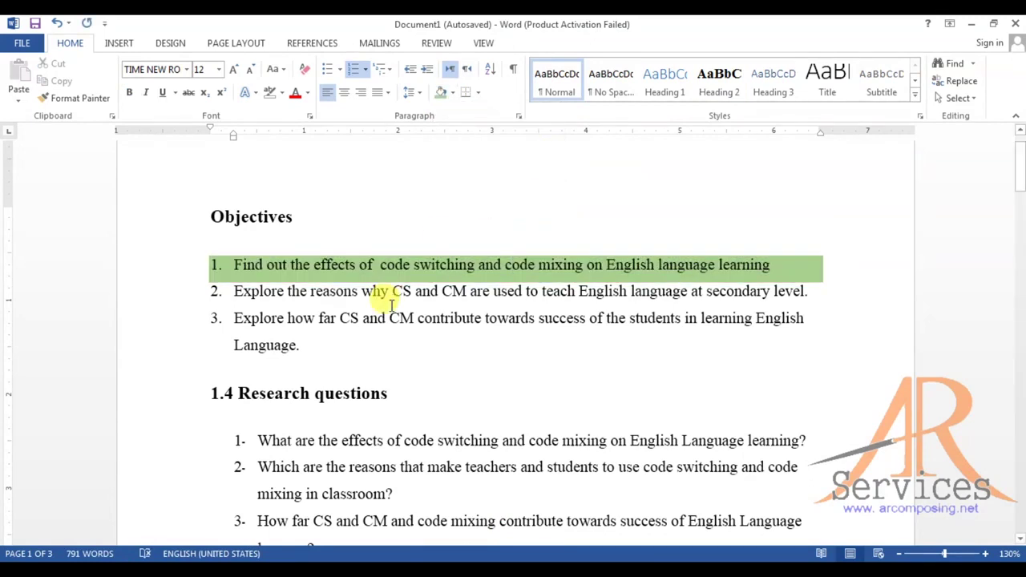
# Step: Highlight "far CS and CM contribute towards success of the students" and the Objectives heading in yellow
pyautogui.click(285, 95)
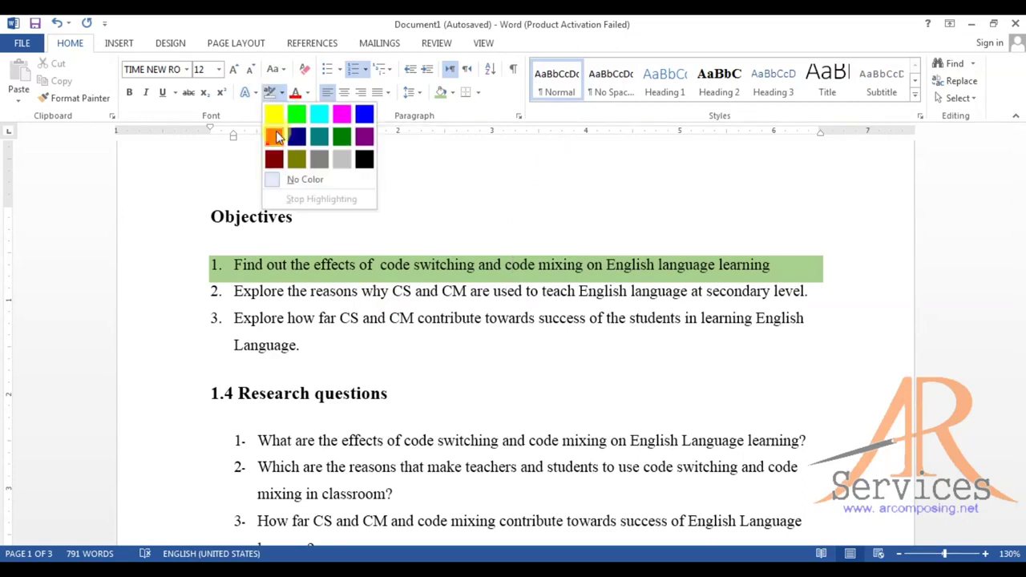
pyautogui.click(273, 117)
pyautogui.moveTo(319, 321); pyautogui.dragTo(679, 330)
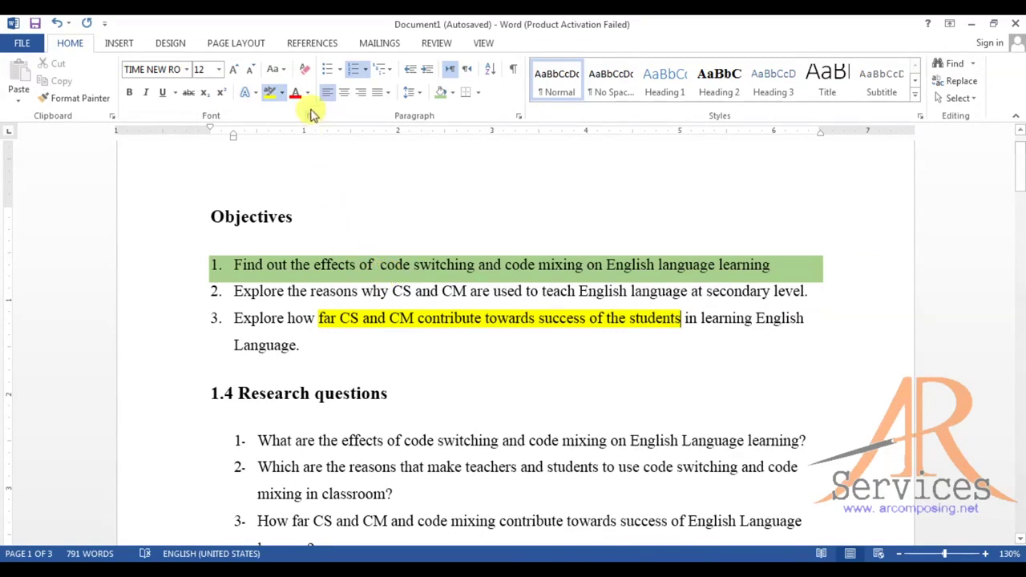
pyautogui.click(272, 93)
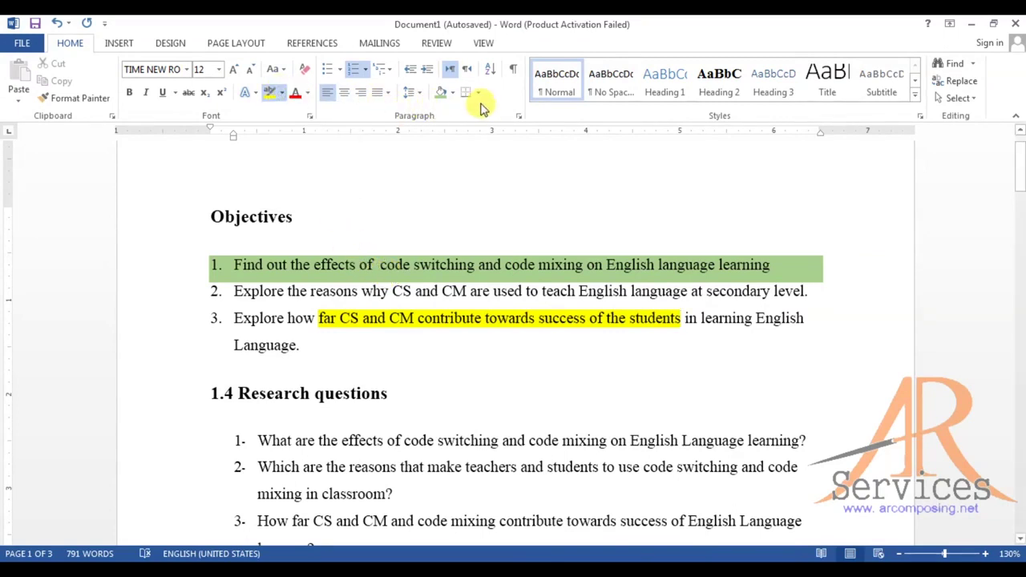
pyautogui.click(237, 218)
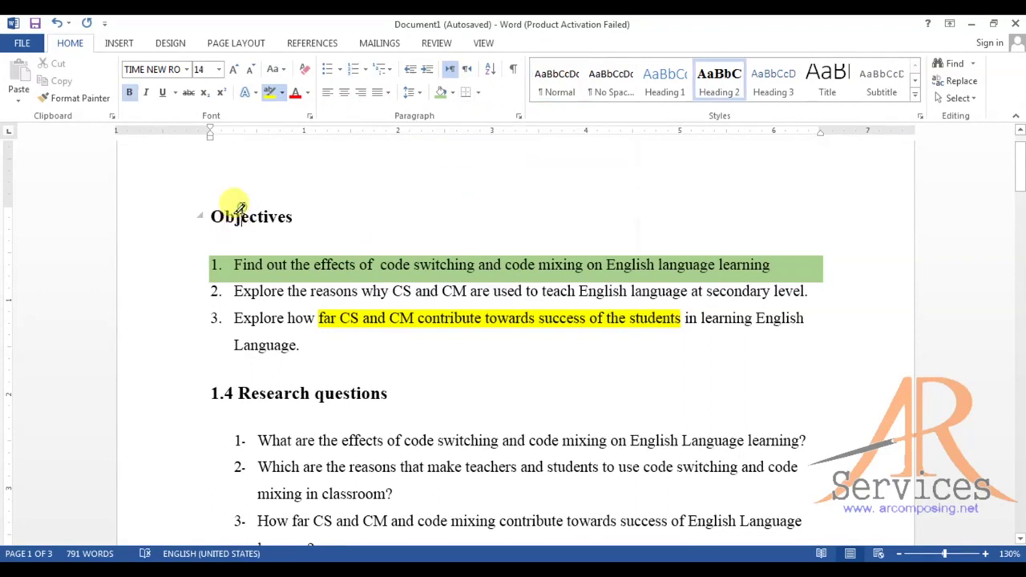
# Step: Undo the yellow highlighting on the third objective and the Objectives heading, and return from the header to the body text
pyautogui.doubleClick(407, 183)
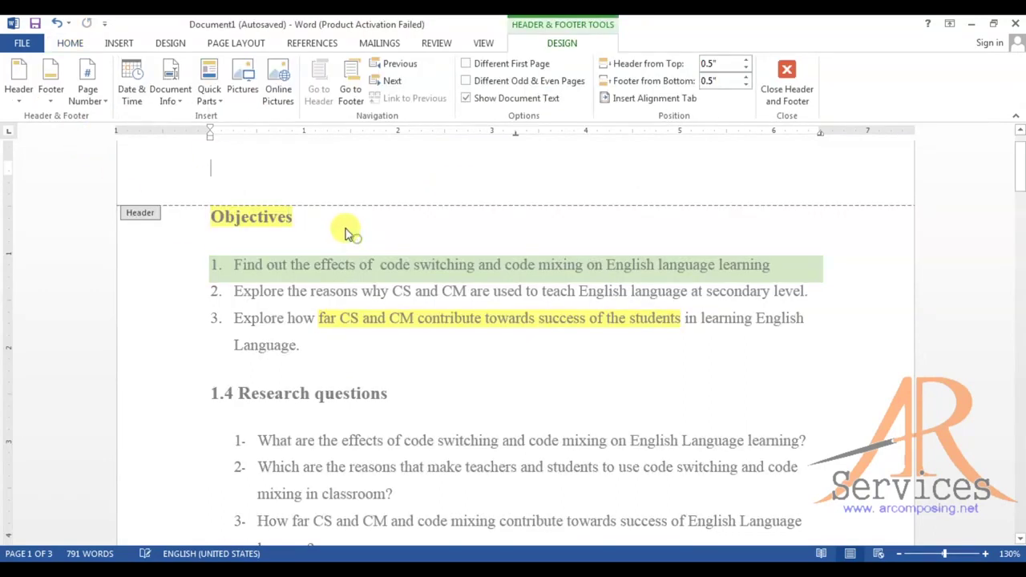
pyautogui.hotkey('ctrl', 'z')
pyautogui.hotkey('ctrl', 'z')
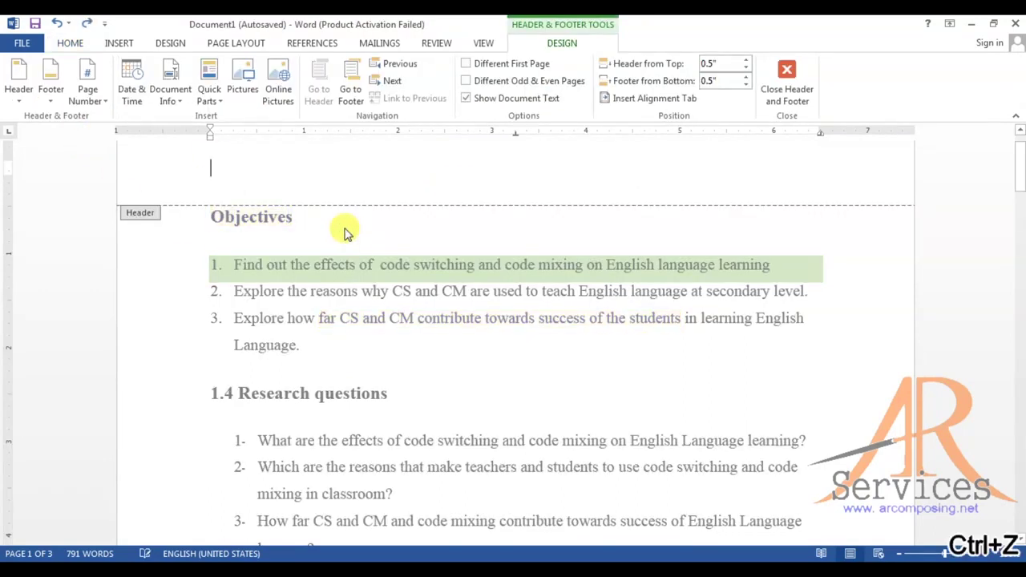
pyautogui.doubleClick(344, 226)
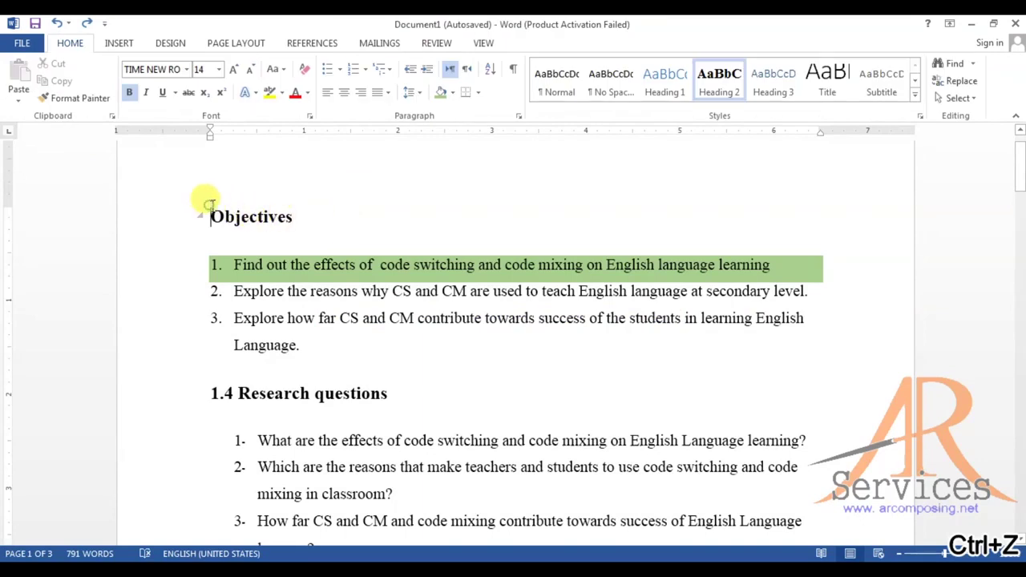
pyautogui.hotkey('ctrl', 'z')
pyautogui.hotkey('ctrl', 'z')
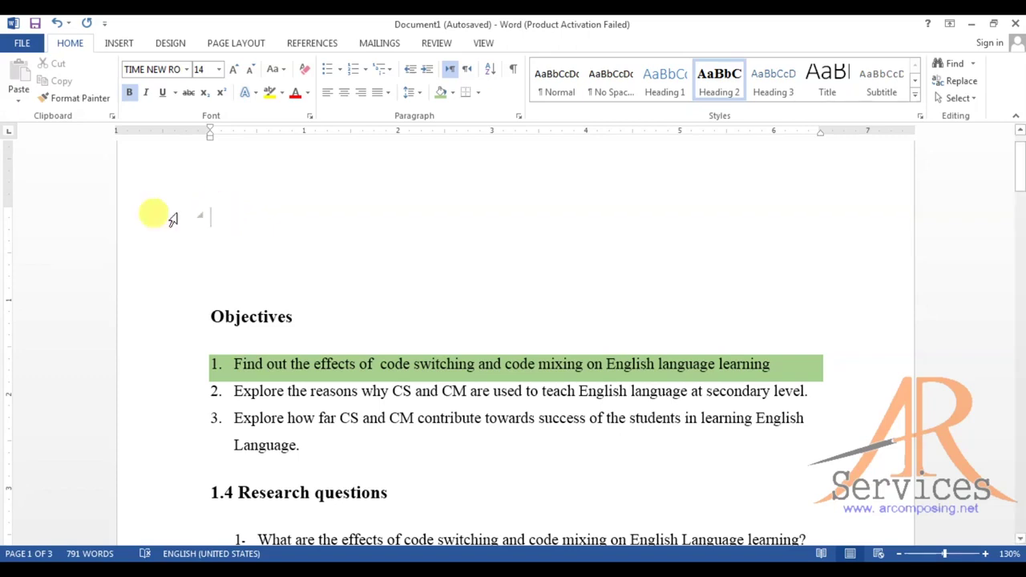
# Step: Insert a seven-column table above the Objectives heading and extend it to four rows
pyautogui.click(107, 45)
pyautogui.click(107, 90)
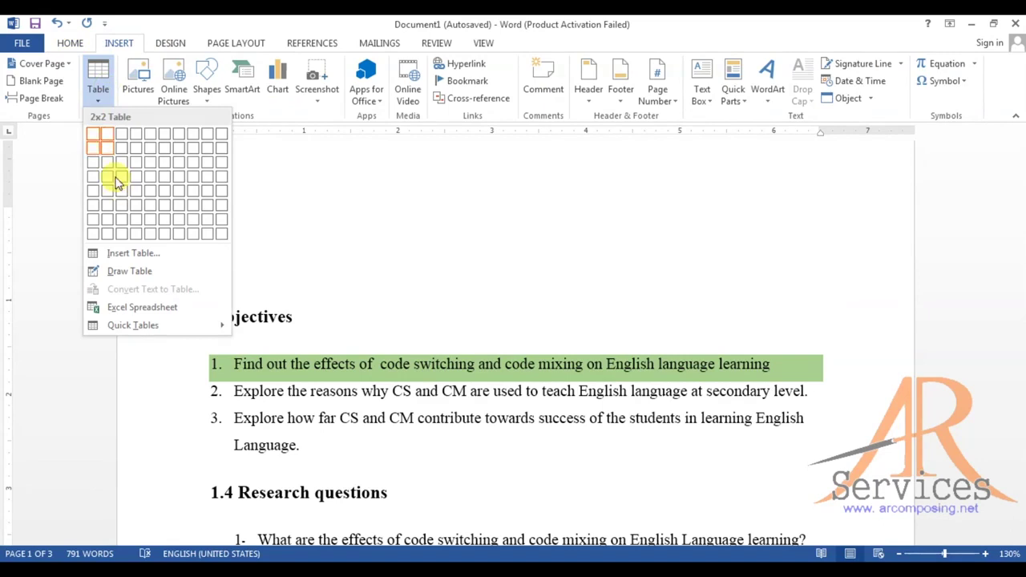
pyautogui.click(178, 145)
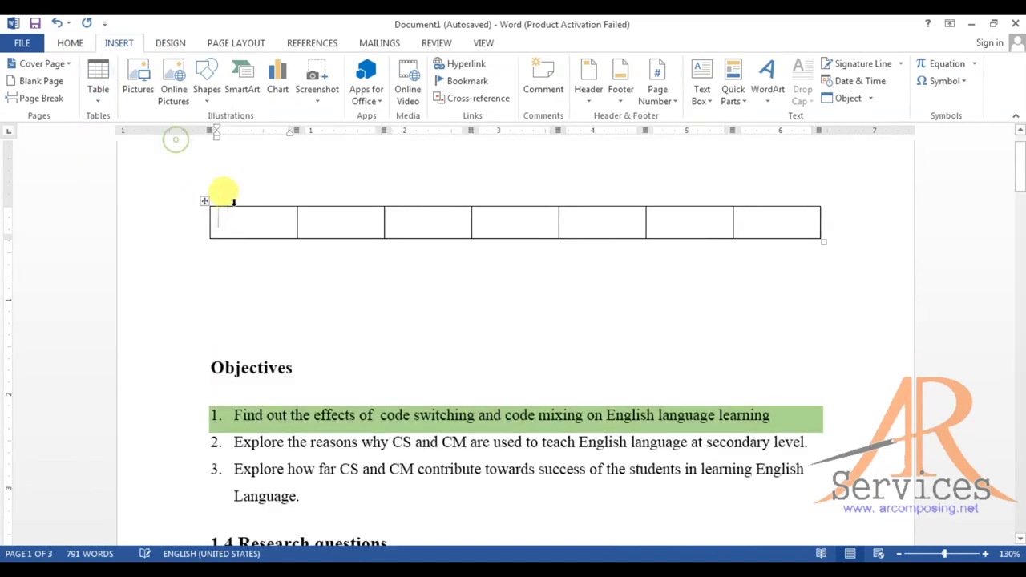
pyautogui.press('Tab')
pyautogui.press('Tab')
pyautogui.press('Tab')
pyautogui.press('Tab')
pyautogui.press('Tab')
pyautogui.press('Tab')
pyautogui.press('Tab')
pyautogui.press('Tab')
pyautogui.press('Tab')
pyautogui.press('Tab')
pyautogui.press('Tab')
pyautogui.press('Tab')
pyautogui.press('Tab')
pyautogui.press('Tab')
pyautogui.press('Tab')
pyautogui.press('Tab')
pyautogui.press('Tab')
pyautogui.press('Tab')
pyautogui.press('Tab')
pyautogui.press('Tab')
pyautogui.press('Tab')
pyautogui.press('Tab')
pyautogui.press('Tab')
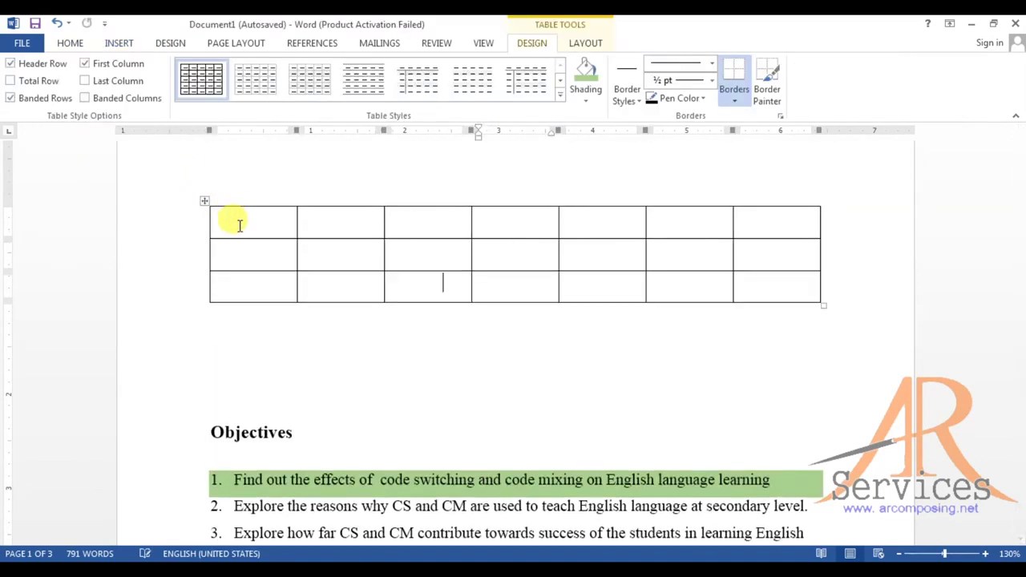
# Step: Fill six table cells with sample text: dsfasdf, dsafdsaf and sadfasd in row one, dsafsdf and asfd in row two, adsf in row three
pyautogui.click(239, 221)
pyautogui.write('dsfasdf')
pyautogui.click(311, 228)
pyautogui.write('dsafdsaf')
pyautogui.click(454, 214)
pyautogui.write('sadfasd')
pyautogui.click(554, 268)
pyautogui.write('dsafsdf')
pyautogui.click(617, 261)
pyautogui.write('asfd')
pyautogui.click(689, 282)
pyautogui.write('adsf')
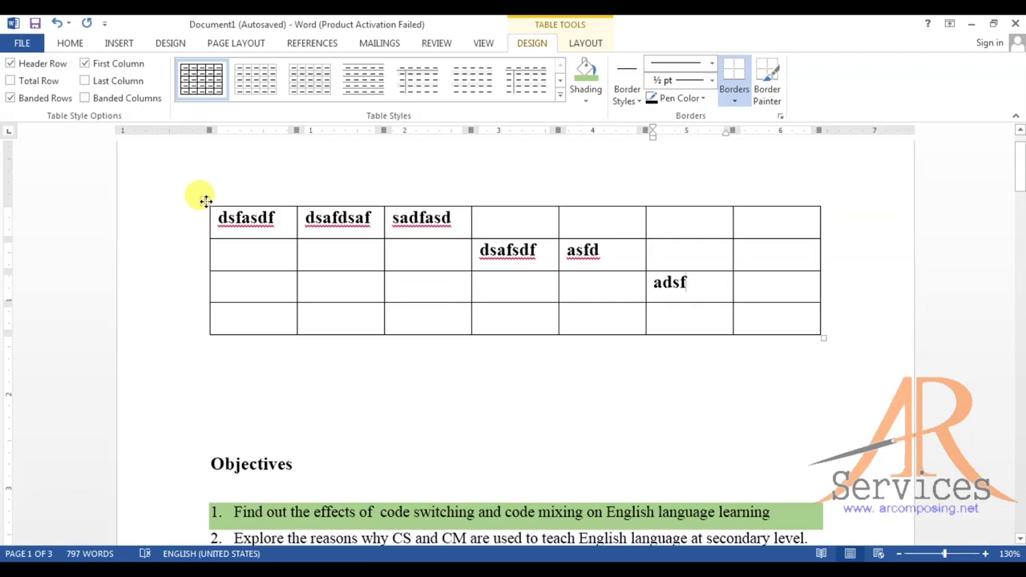
# Step: Remove all borders from the whole sample table with the No Border option
pyautogui.click(202, 201)
pyautogui.click(76, 42)
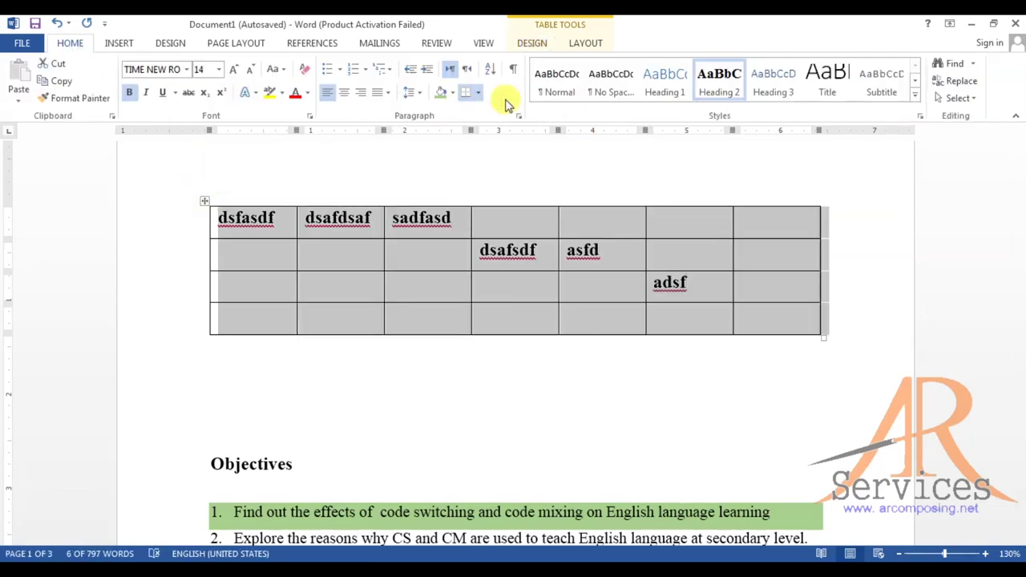
pyautogui.click(477, 93)
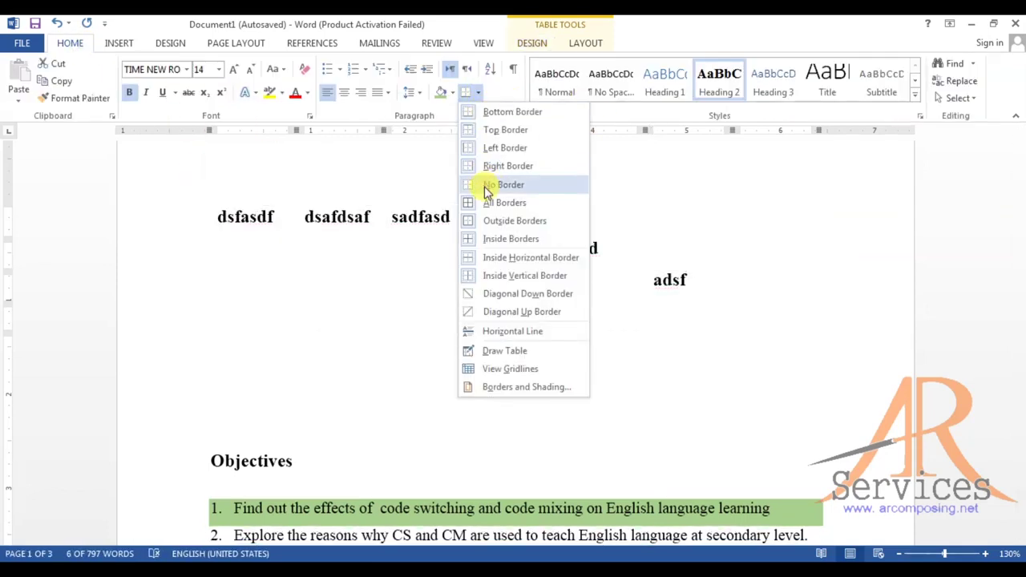
pyautogui.click(497, 184)
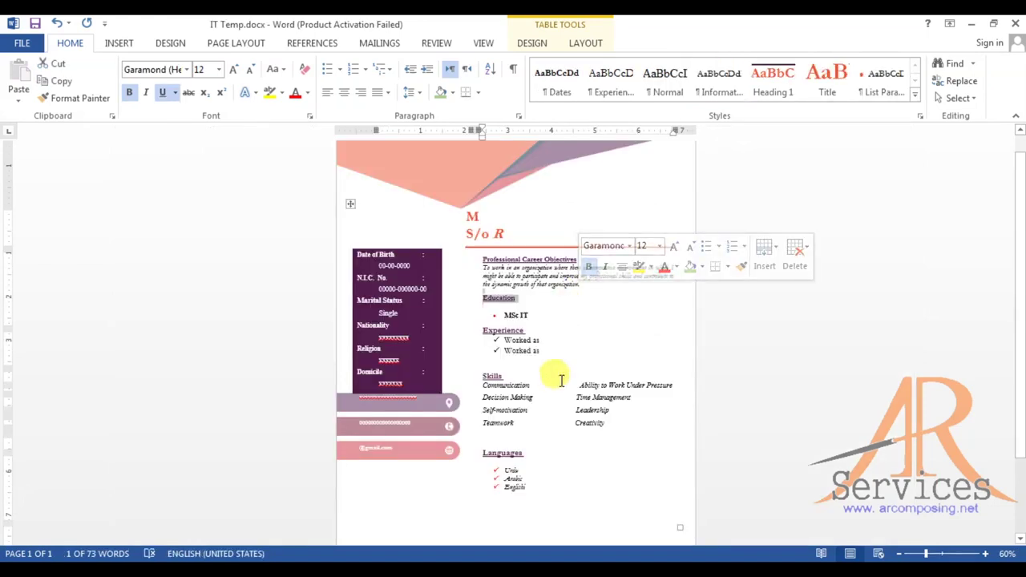
# Step: Examine the layout of the IT Temp.docx resume at 100% zoom, from the personal details to the languages section
pyautogui.scroll(-2, 492, 353)
pyautogui.scroll(-1, 492, 352)
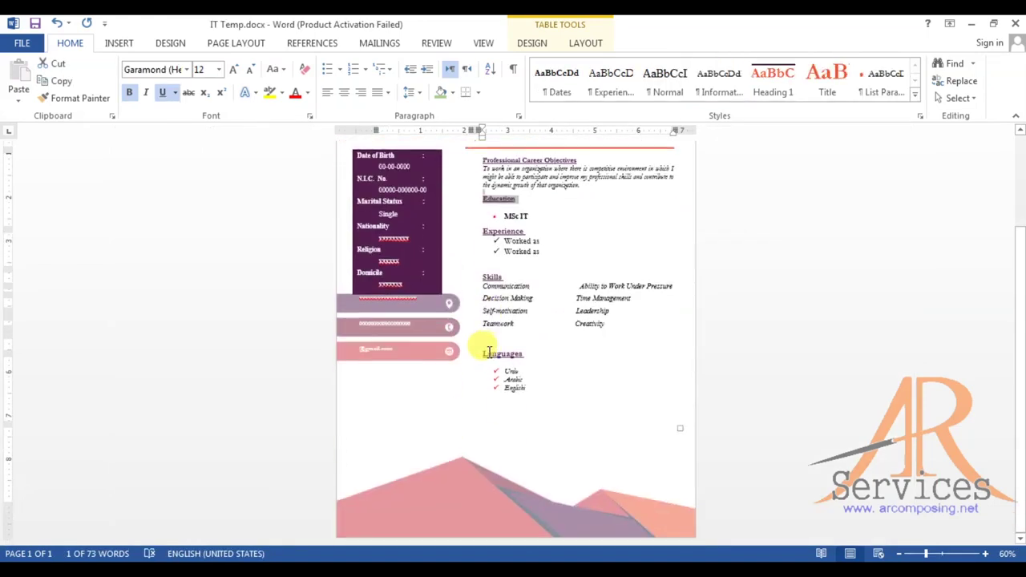
pyautogui.keyDown('ctrl'); pyautogui.scroll(4, 489, 353); pyautogui.keyUp('ctrl')
pyautogui.scroll(1, 423, 332)
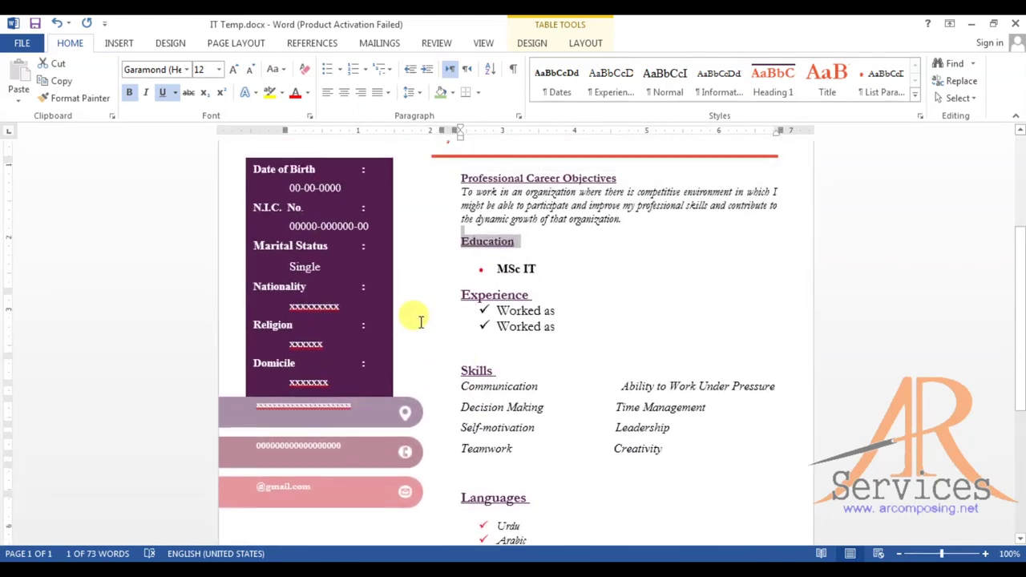
pyautogui.scroll(3, 415, 319)
pyautogui.scroll(-3, 401, 318)
pyautogui.scroll(-2, 405, 318)
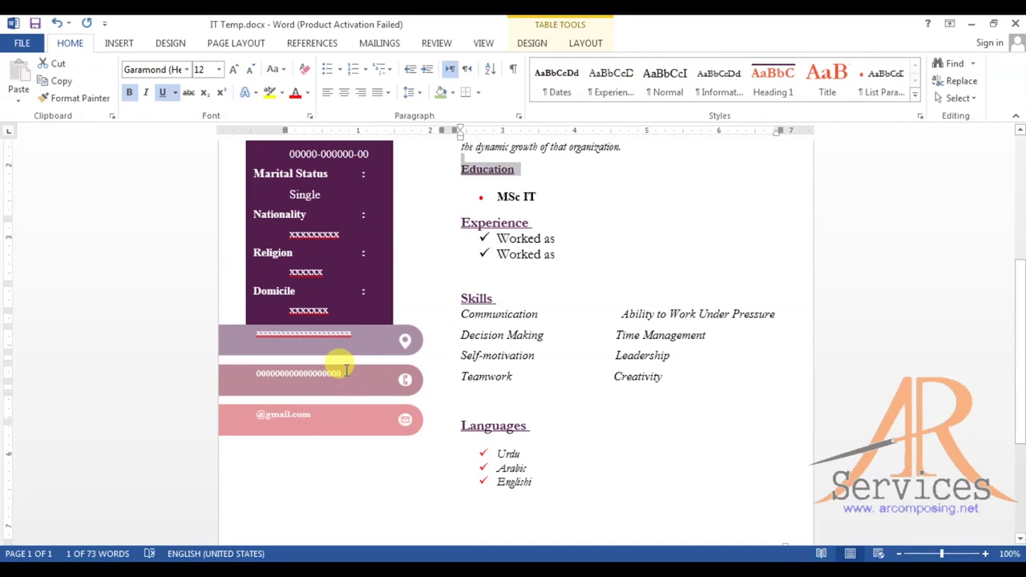
pyautogui.scroll(6, 345, 368)
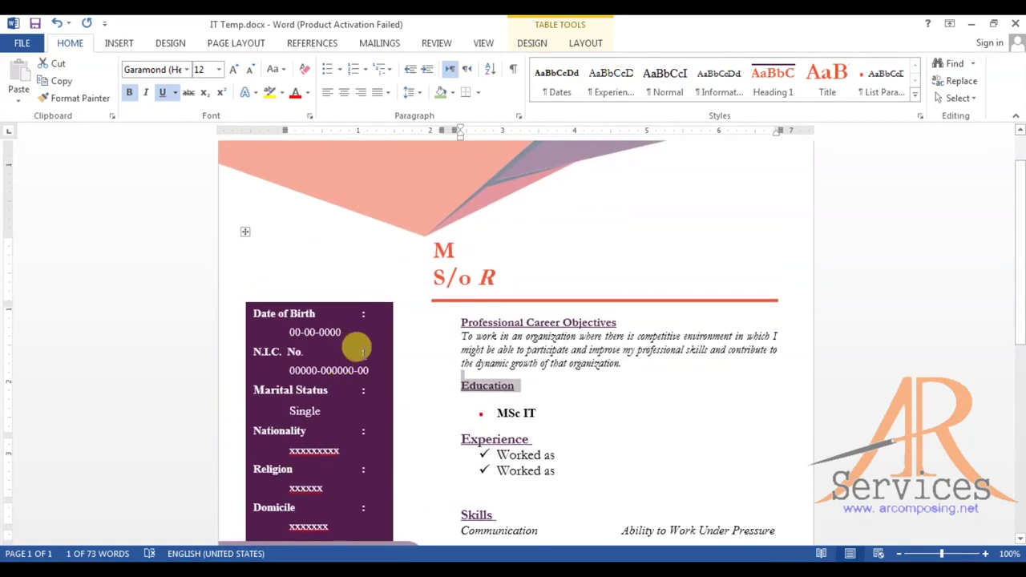
# Step: Apply All Borders to the entire layout table of the resume
pyautogui.click(245, 233)
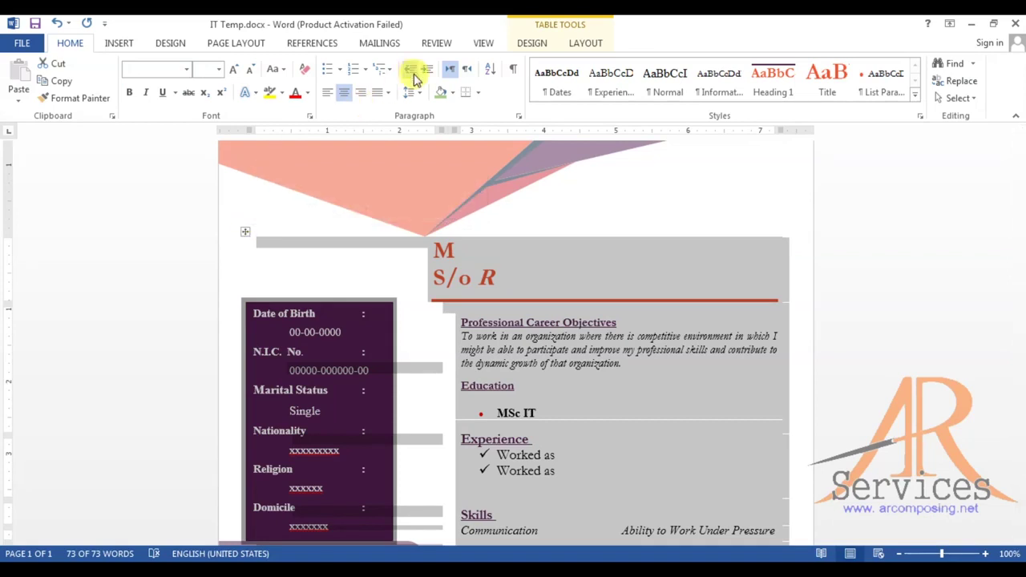
pyautogui.click(478, 94)
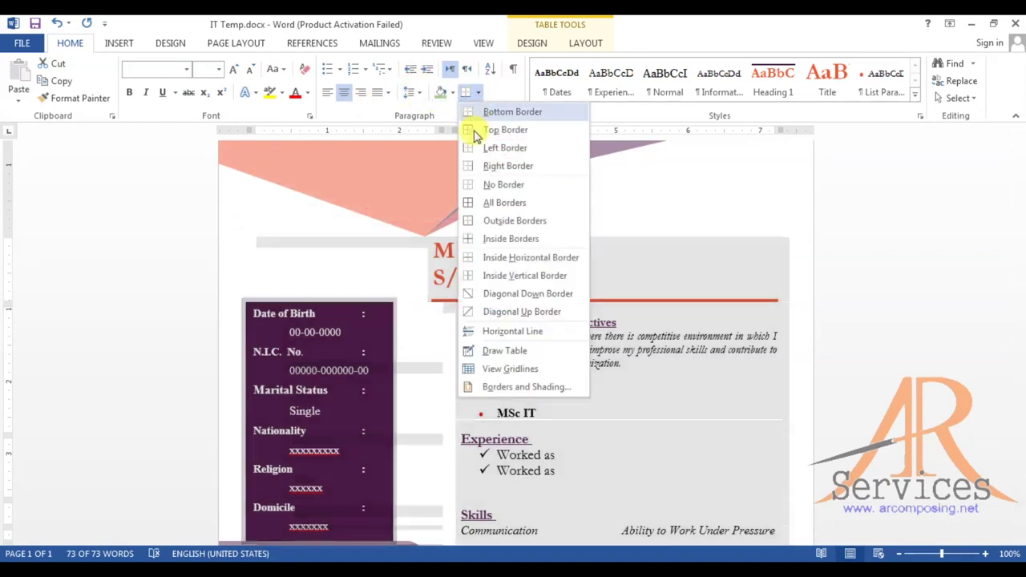
pyautogui.click(484, 208)
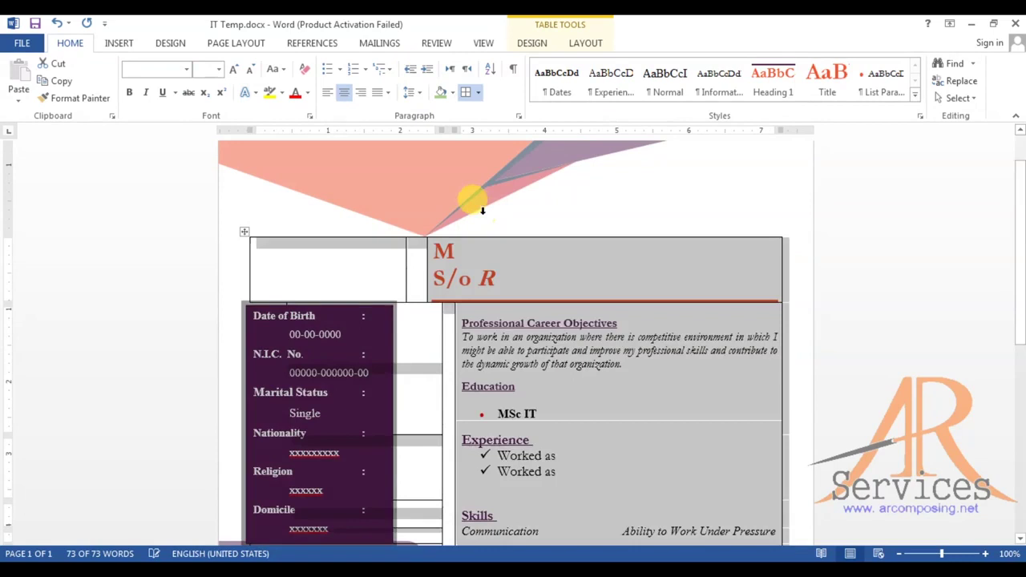
# Step: Examine how the bordered table cells structure the resume from the name header down to the end of the table
pyautogui.scroll(-3, 561, 246)
pyautogui.scroll(-2, 588, 267)
pyautogui.click(584, 245)
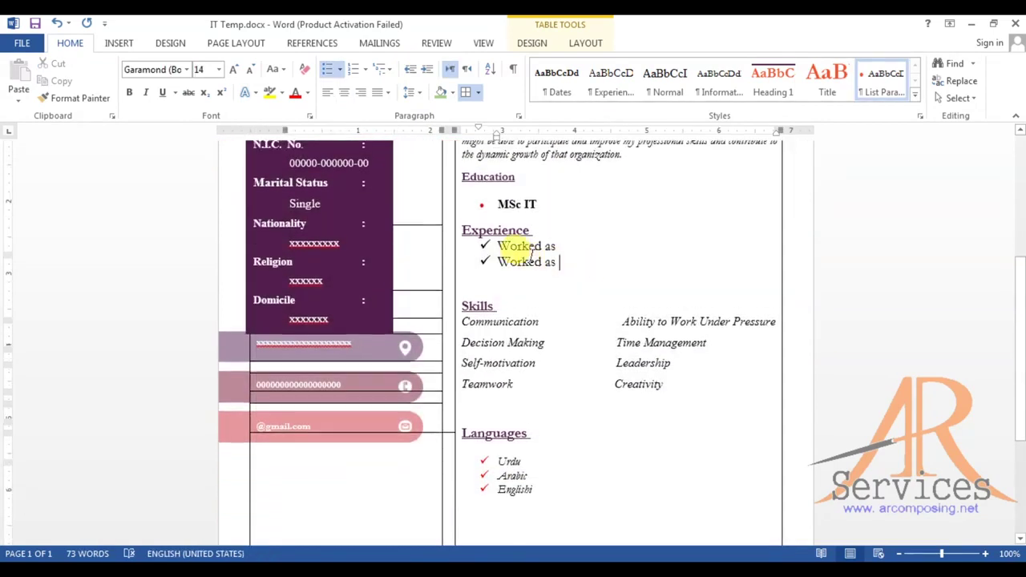
pyautogui.scroll(3, 561, 248)
pyautogui.scroll(-3, 531, 254)
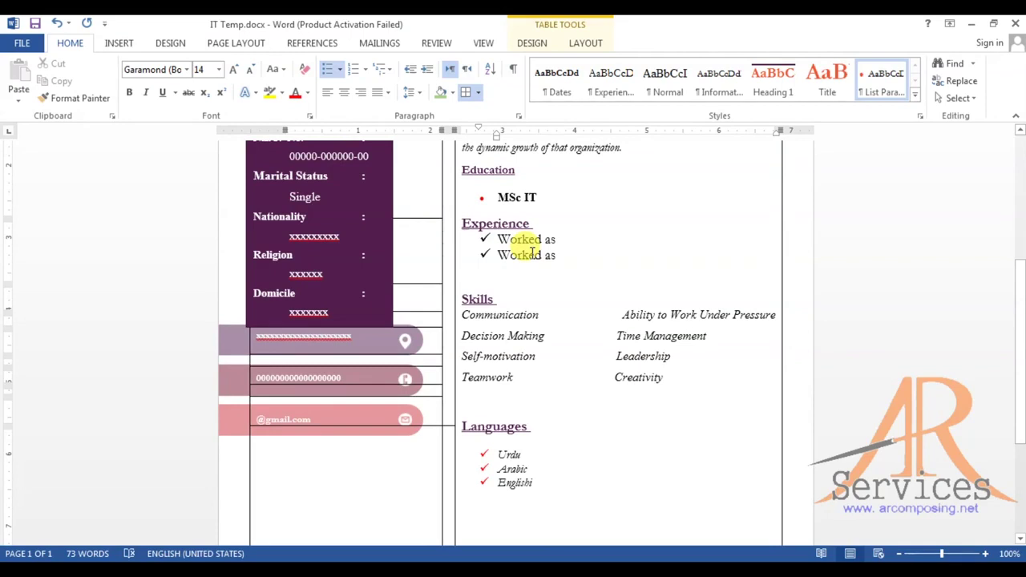
pyautogui.scroll(-1, 531, 253)
pyautogui.scroll(-2, 531, 253)
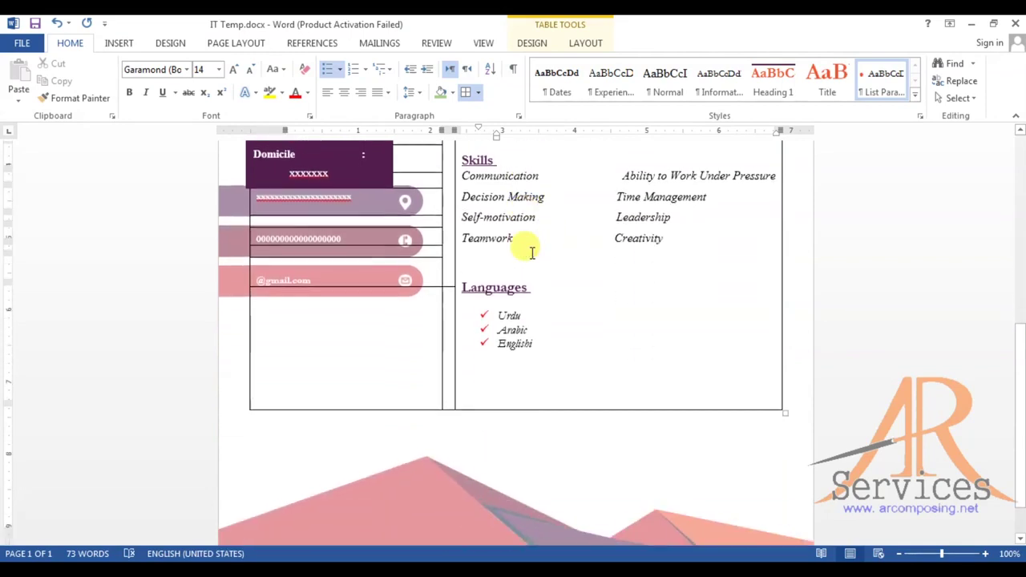
pyautogui.scroll(2, 531, 254)
pyautogui.scroll(3, 531, 253)
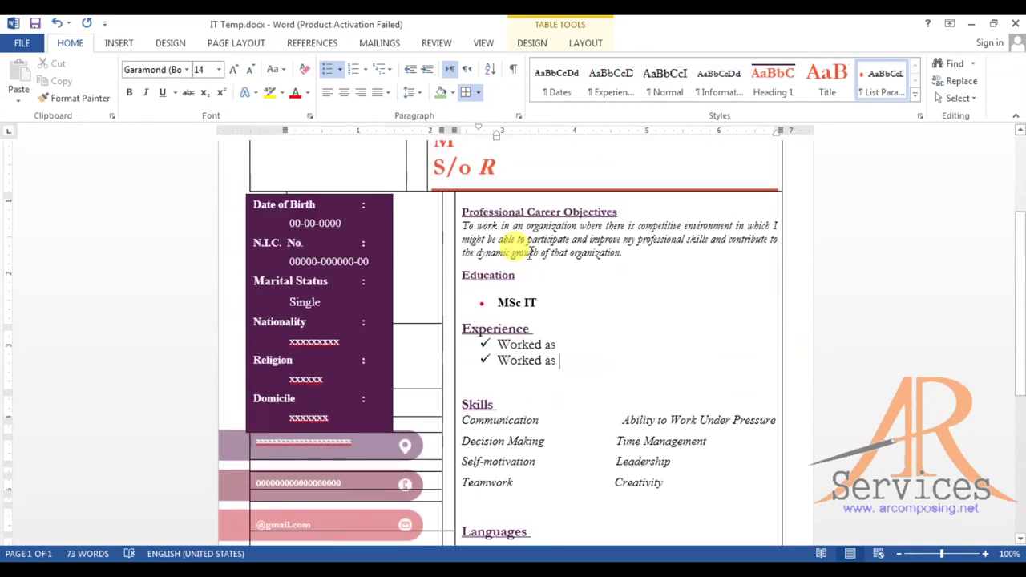
pyautogui.scroll(2, 529, 252)
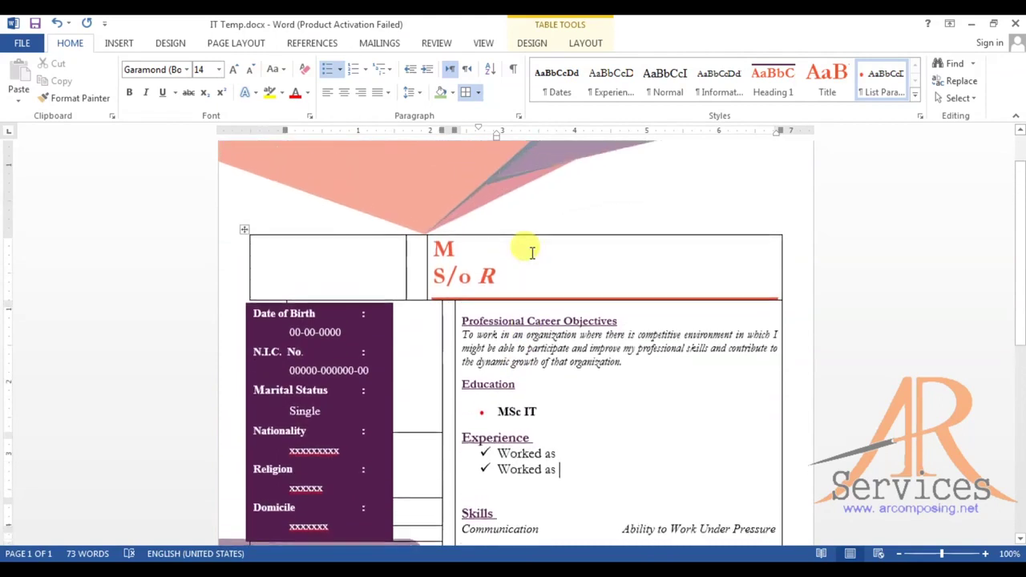
# Step: Set the resume's whole layout table to No Border
pyautogui.click(242, 231)
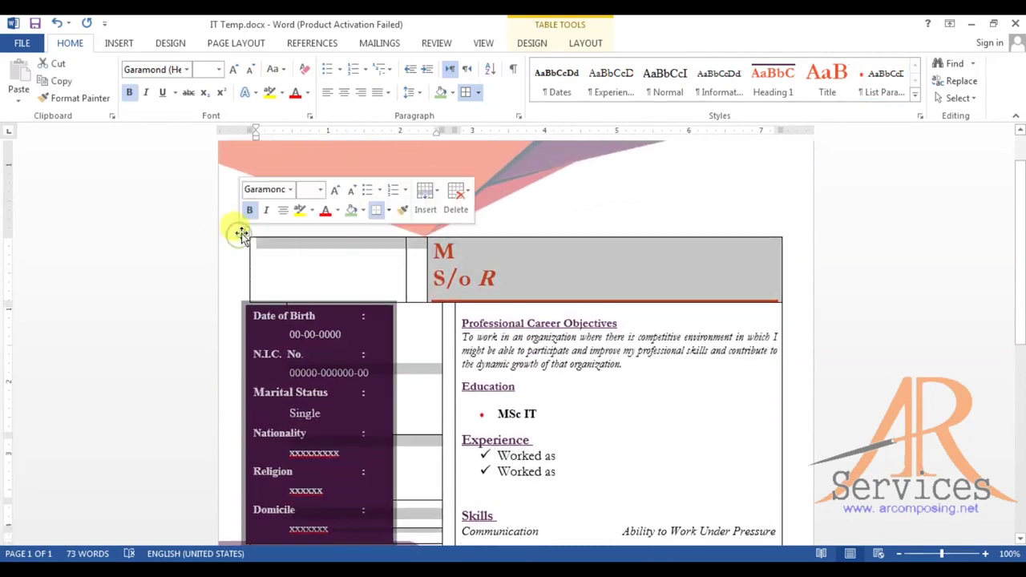
pyautogui.click(478, 93)
pyautogui.click(475, 185)
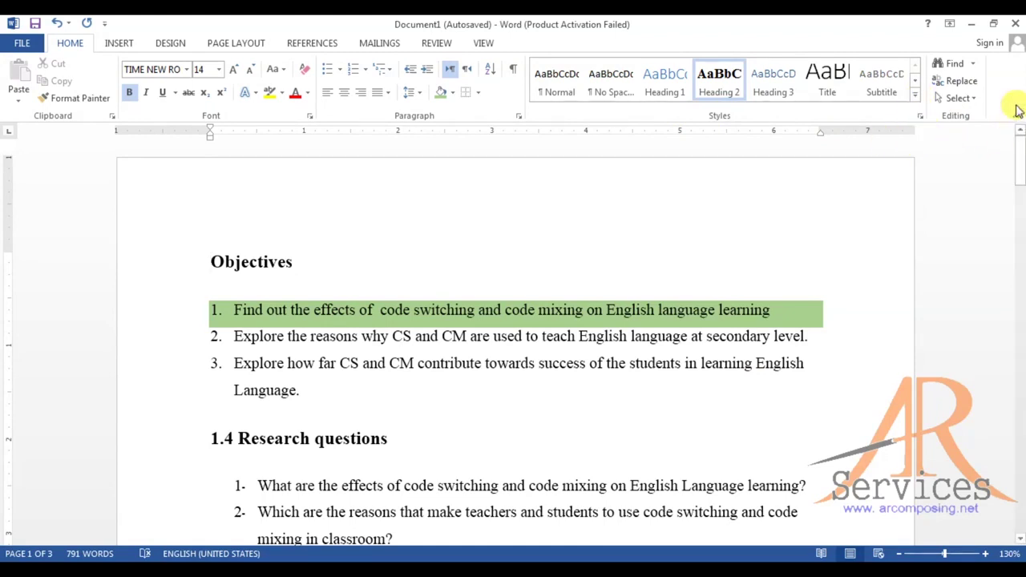
# Step: Turn on Select Objects and draw a selection box across the Objectives heading and its numbered list
pyautogui.click(953, 99)
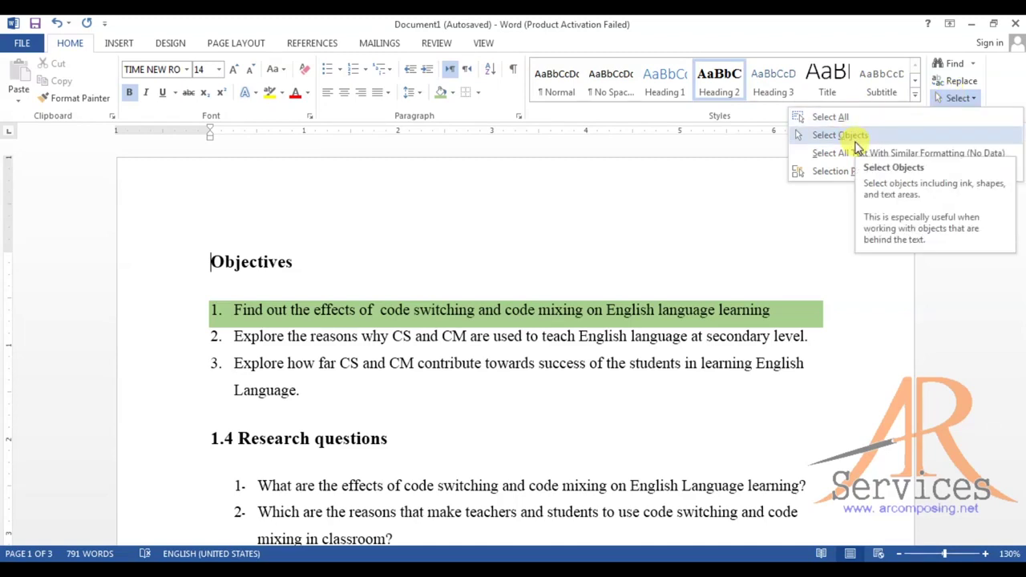
pyautogui.click(525, 250)
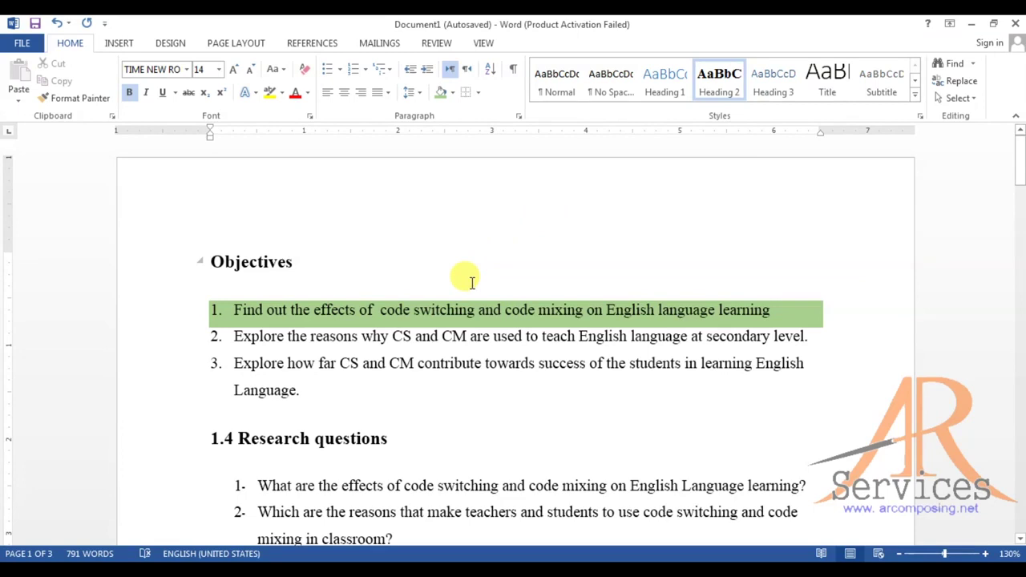
pyautogui.click(952, 100)
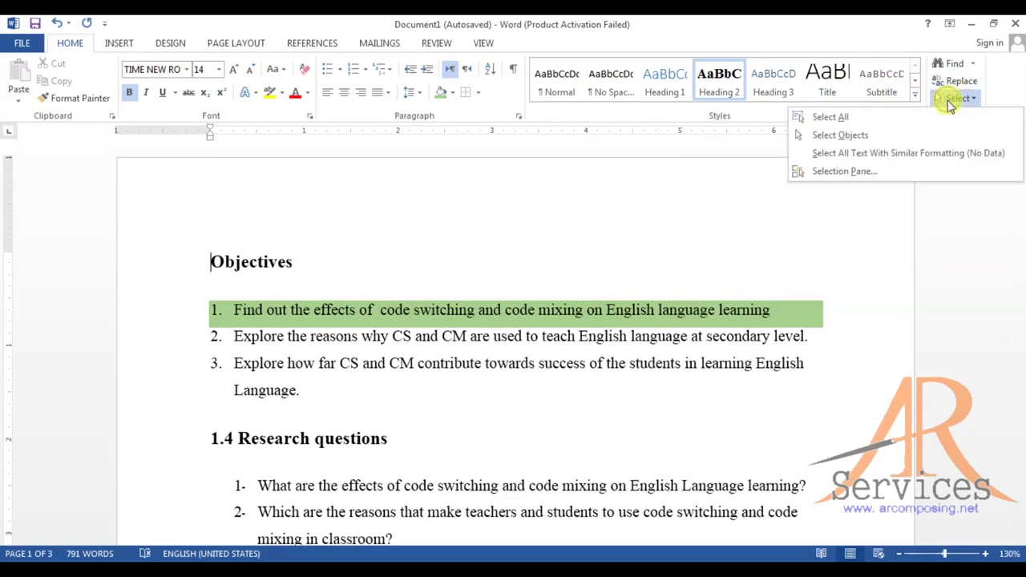
pyautogui.click(853, 134)
pyautogui.moveTo(725, 200); pyautogui.dragTo(361, 344)
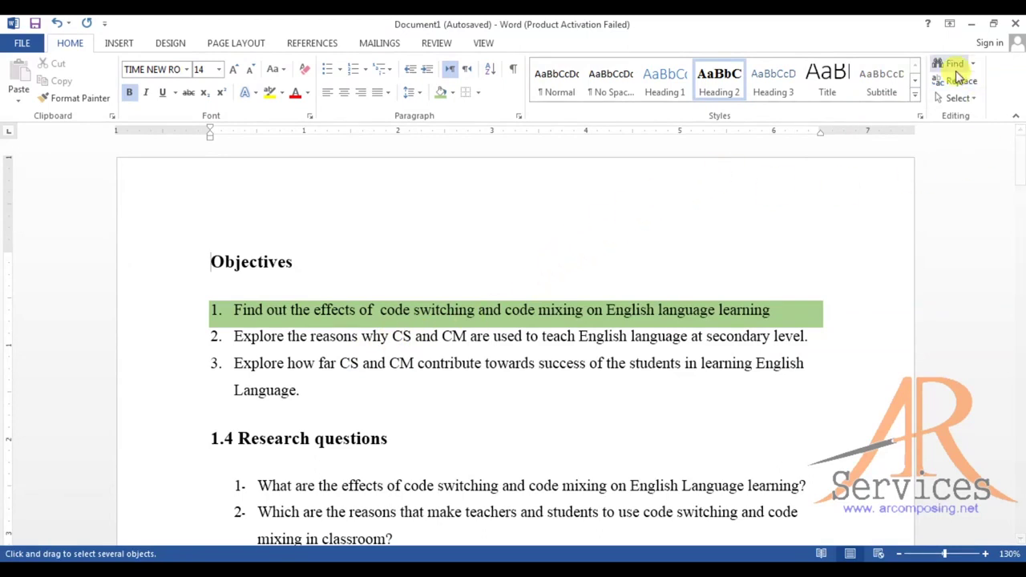
# Step: Find "Cs" in the document and go to the match about CS and CM as a useful device in teaching language
pyautogui.click(953, 64)
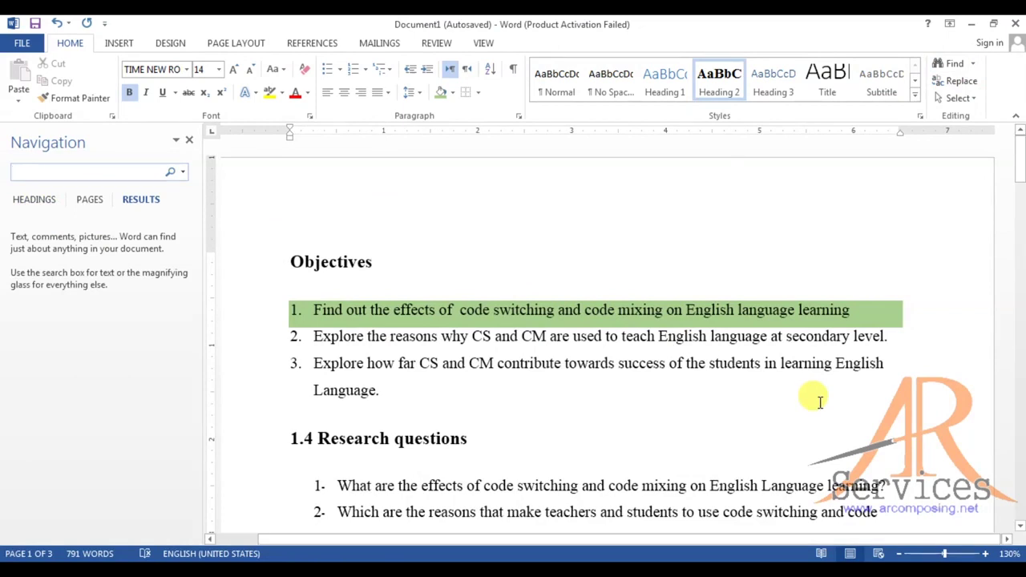
pyautogui.write('c')
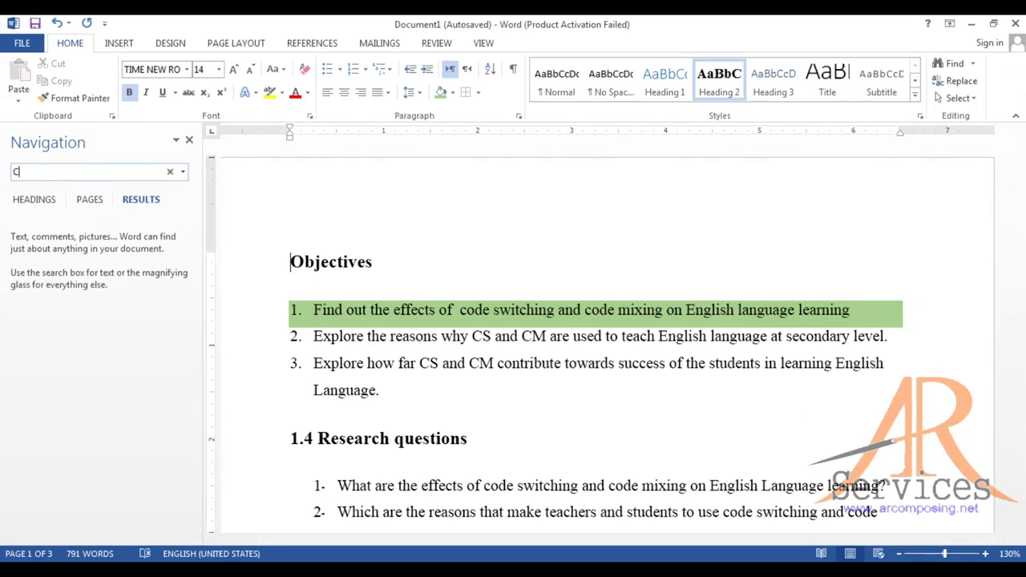
pyautogui.write('s')
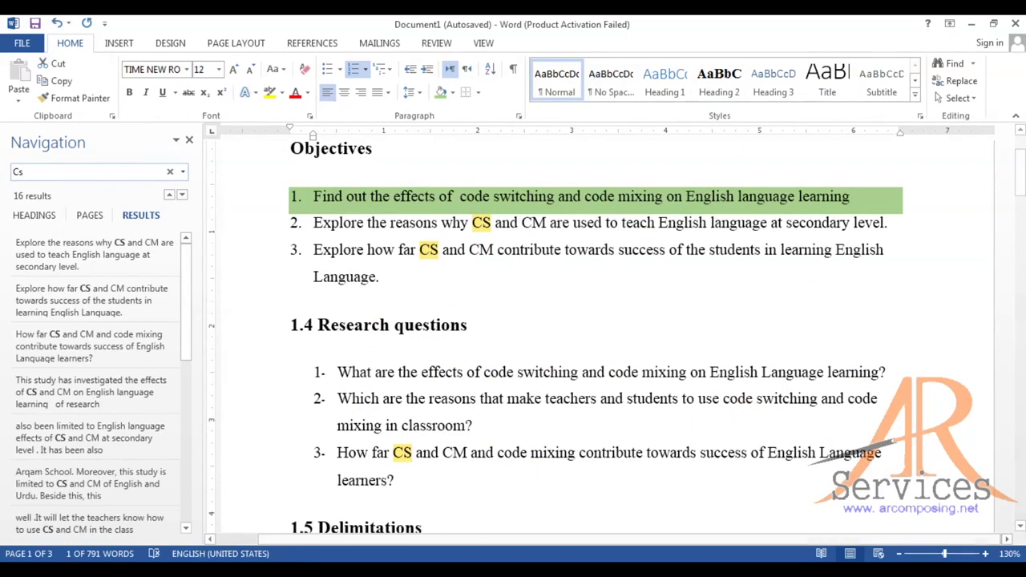
pyautogui.moveTo(346, 570)
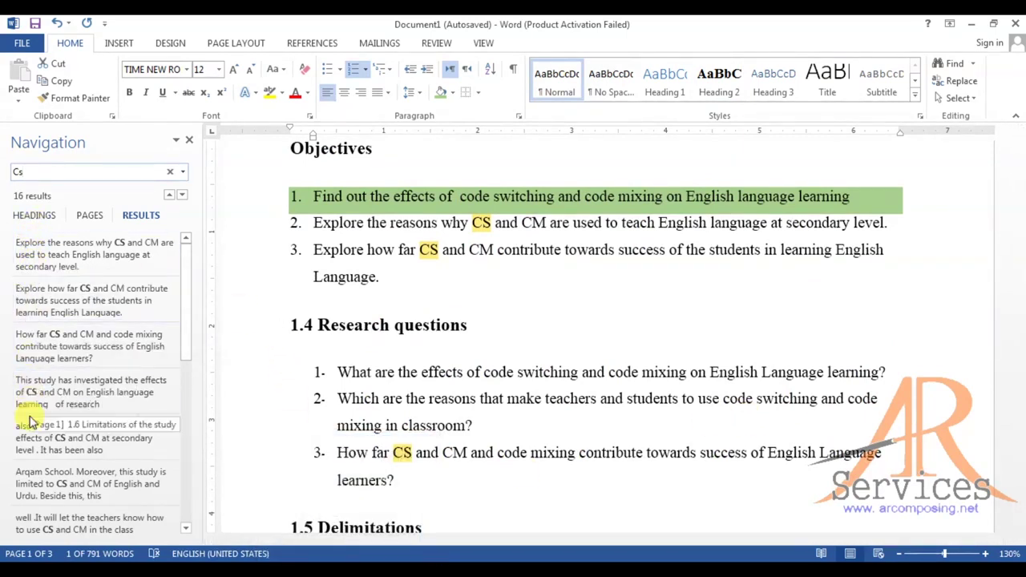
pyautogui.scroll(-3, 38, 419)
pyautogui.scroll(-3, 36, 425)
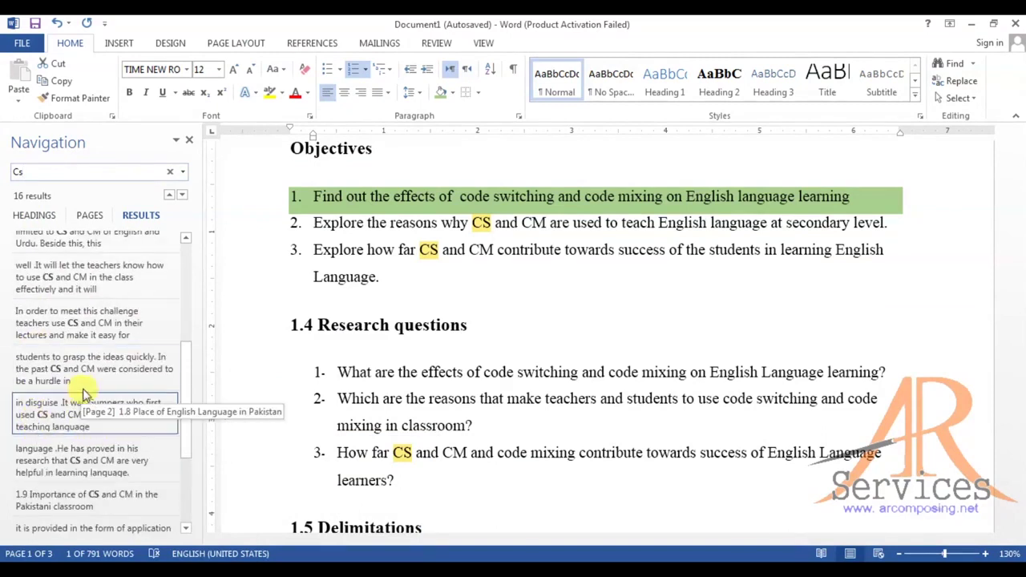
pyautogui.click(72, 410)
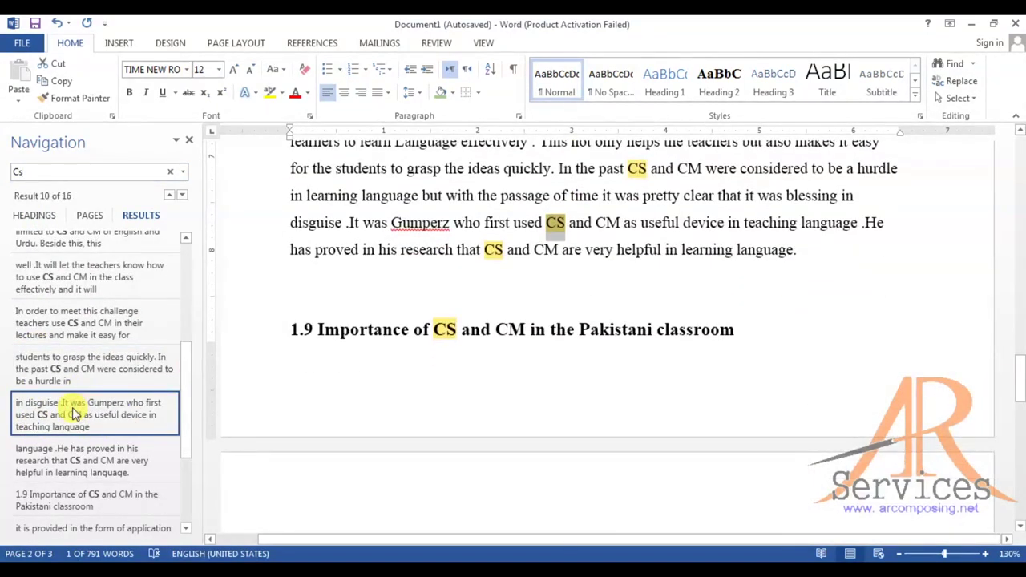
pyautogui.scroll(5, 72, 412)
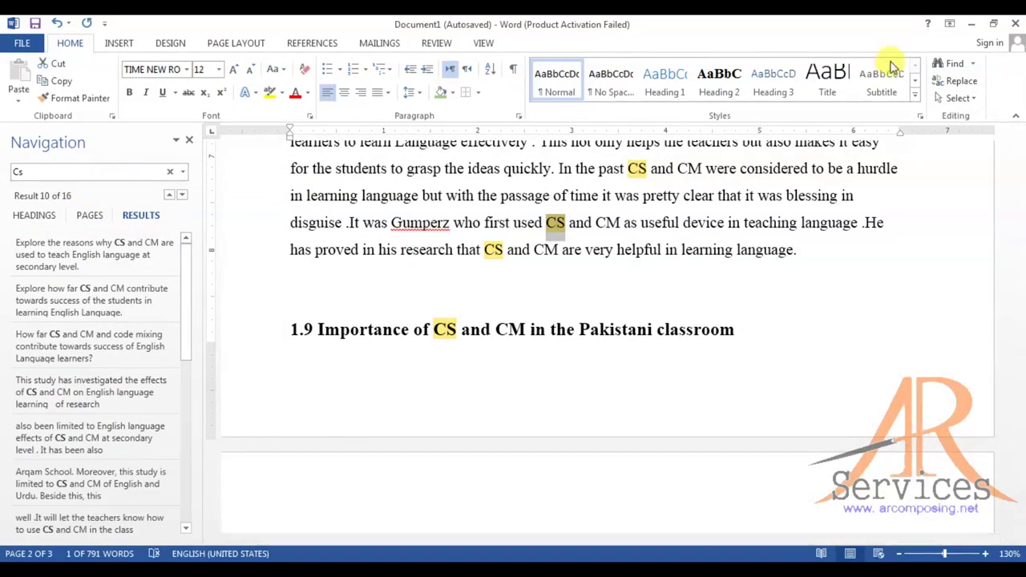
# Step: Replace all occurrences of "CS" with "MS" throughout the document, continuing the search from the beginning
pyautogui.click(954, 83)
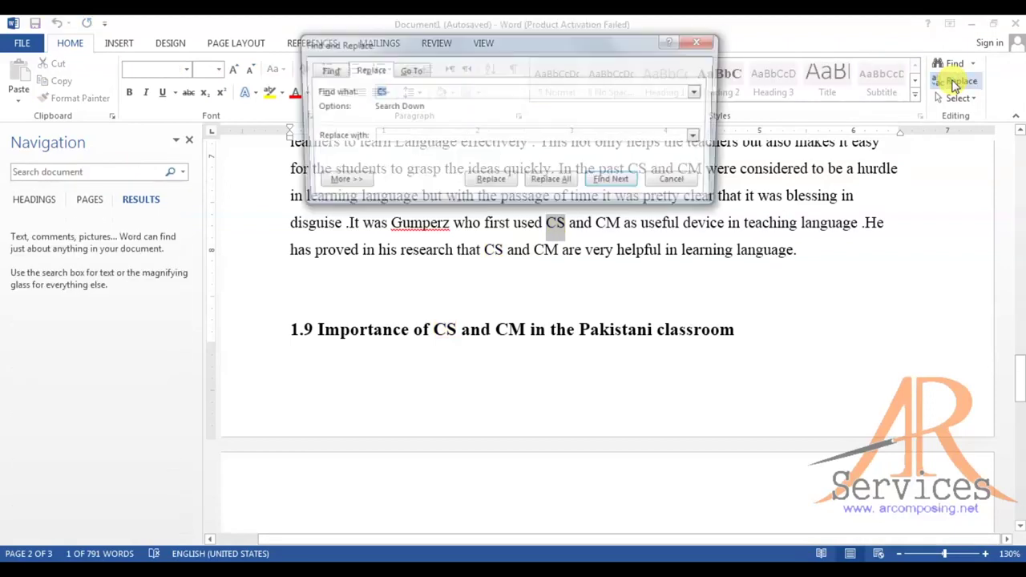
pyautogui.press('Tab')
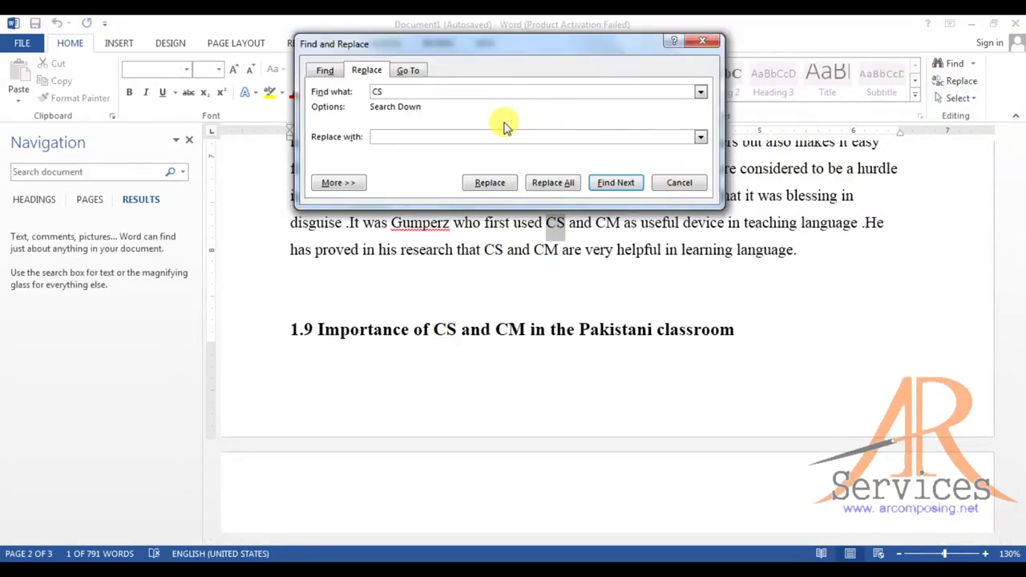
pyautogui.write('MS')
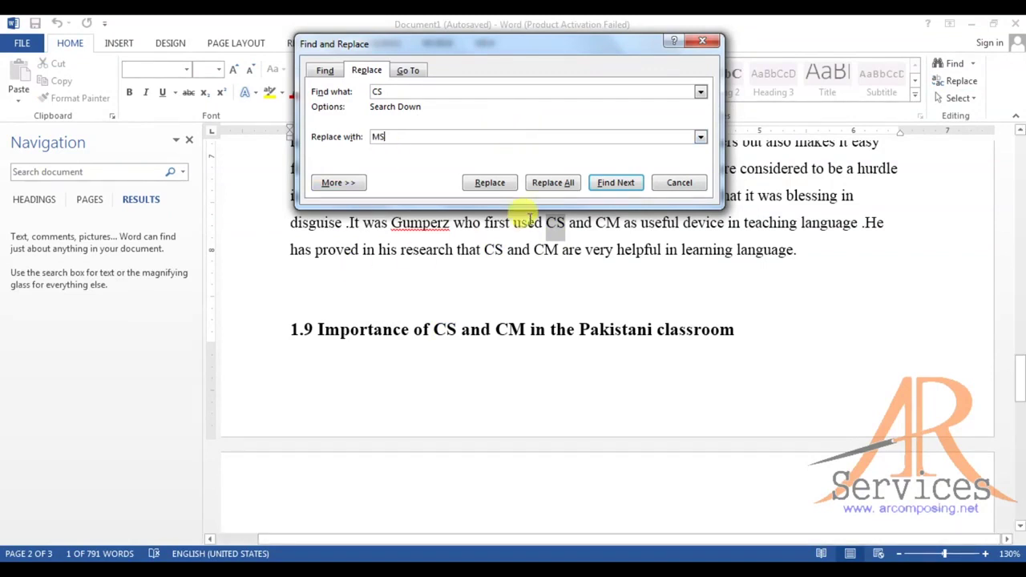
pyautogui.click(570, 187)
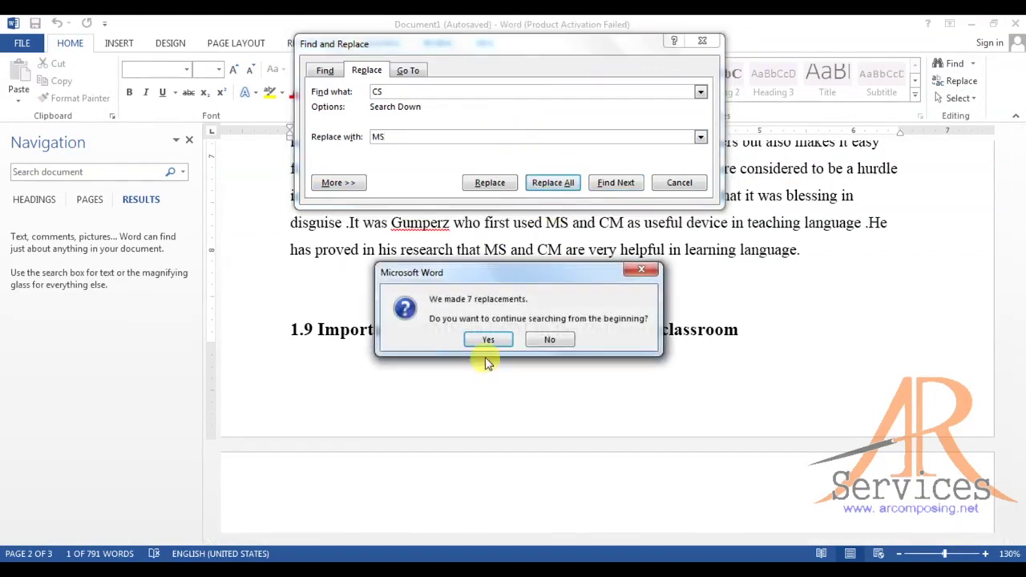
pyautogui.click(486, 340)
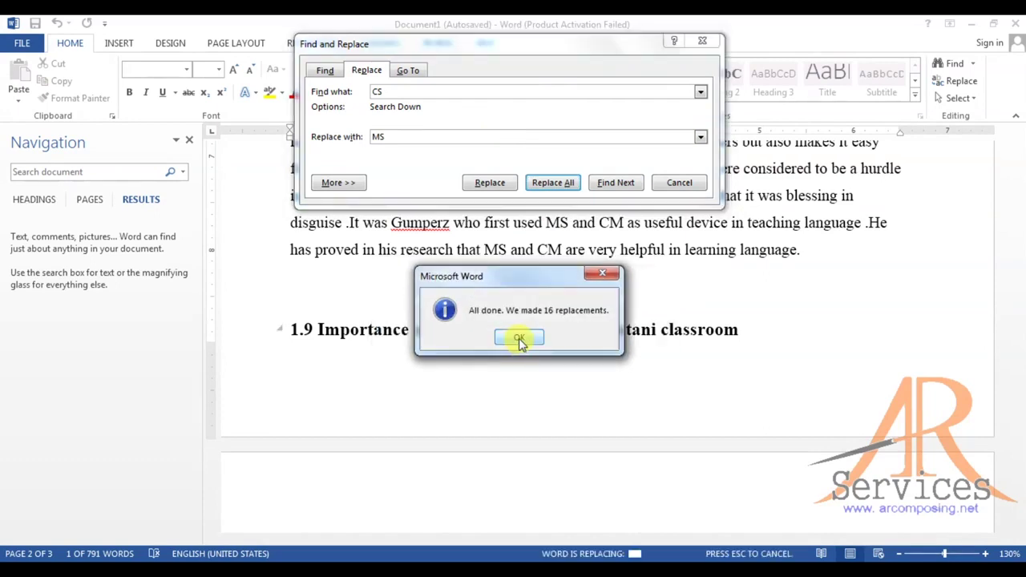
pyautogui.click(519, 339)
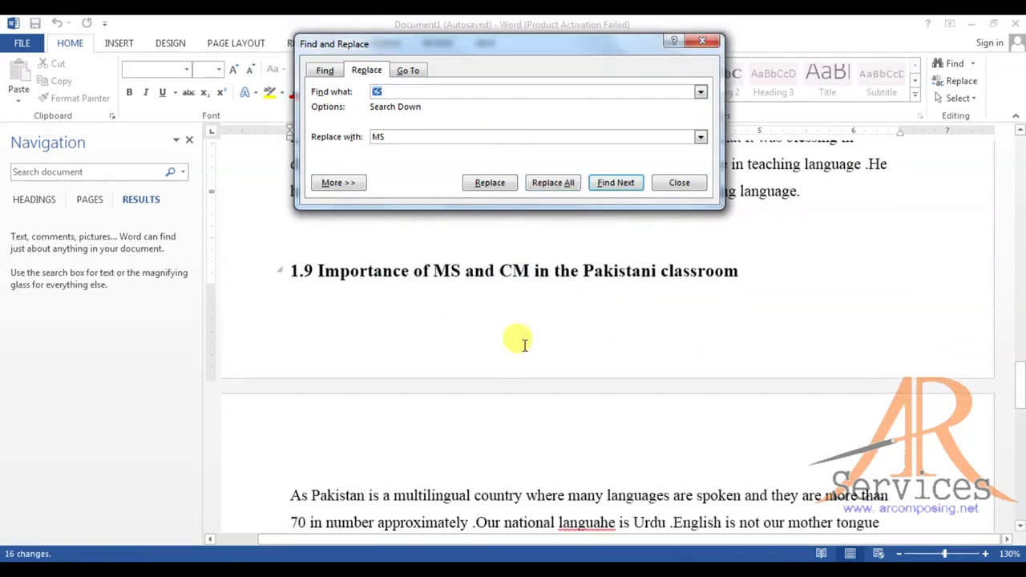
pyautogui.click(679, 183)
# Step: Search the document for "cs" to check for remaining occurrences
pyautogui.click(81, 173)
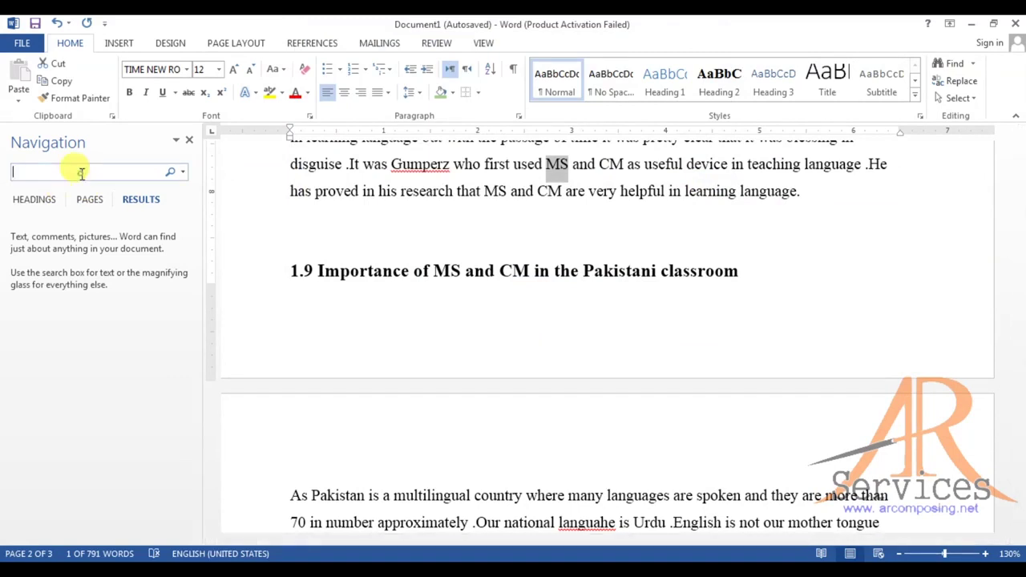
pyautogui.write('cs')
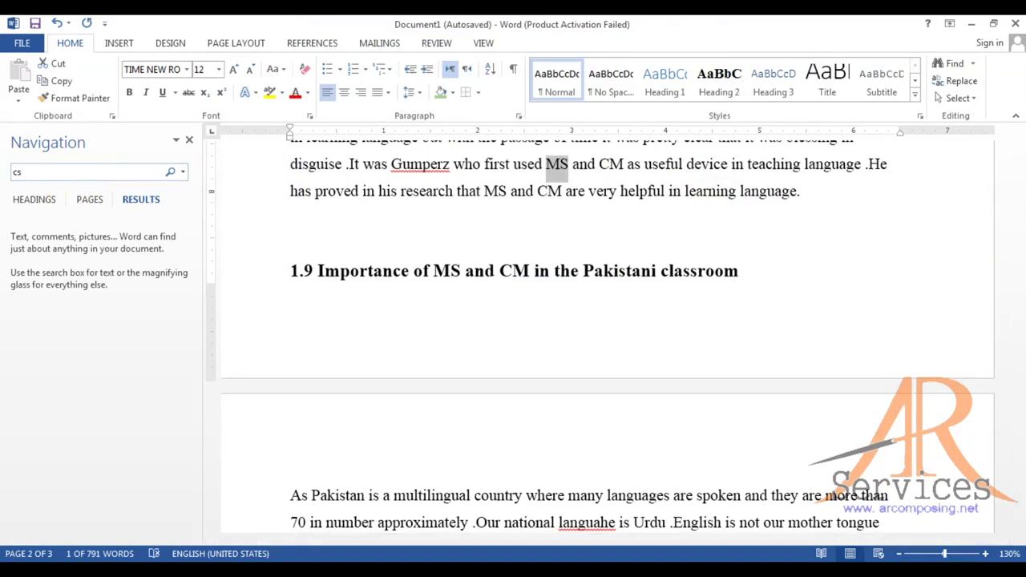